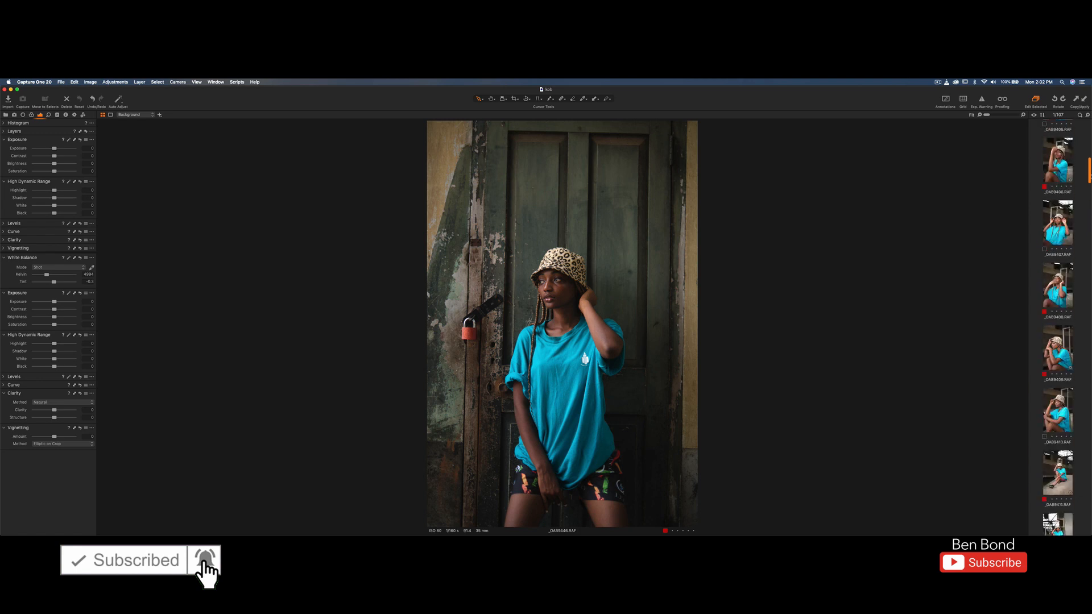
# Review the imported shoot by browsing the thumbnails and viewing the seated photos from _DAB9402.RAF through _DAB9418.RAF
pyautogui.scroll(-15, 1058, 327)
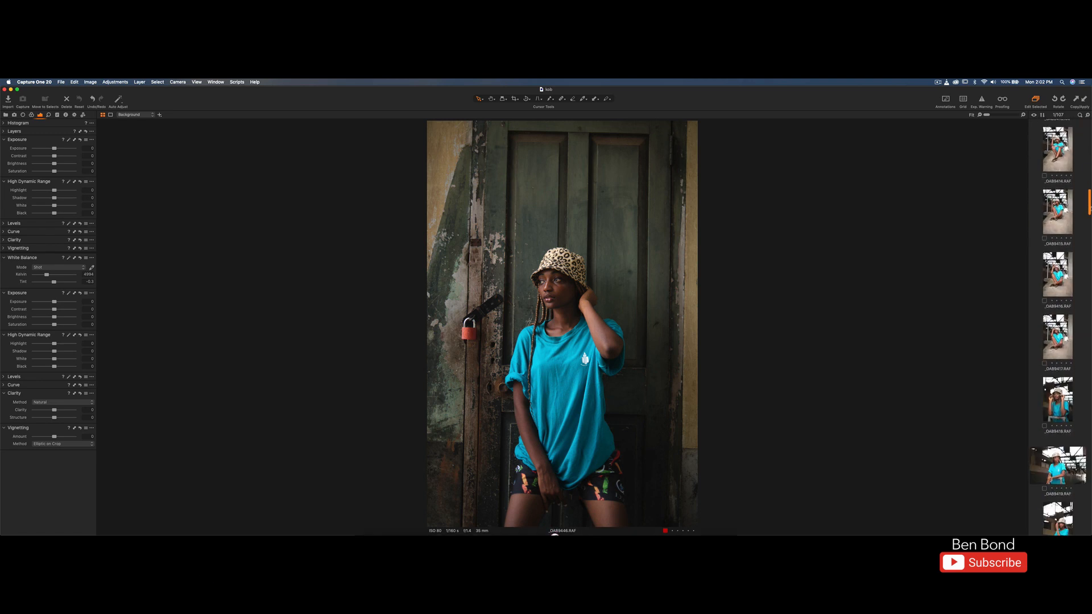
pyautogui.scroll(-15, 1058, 327)
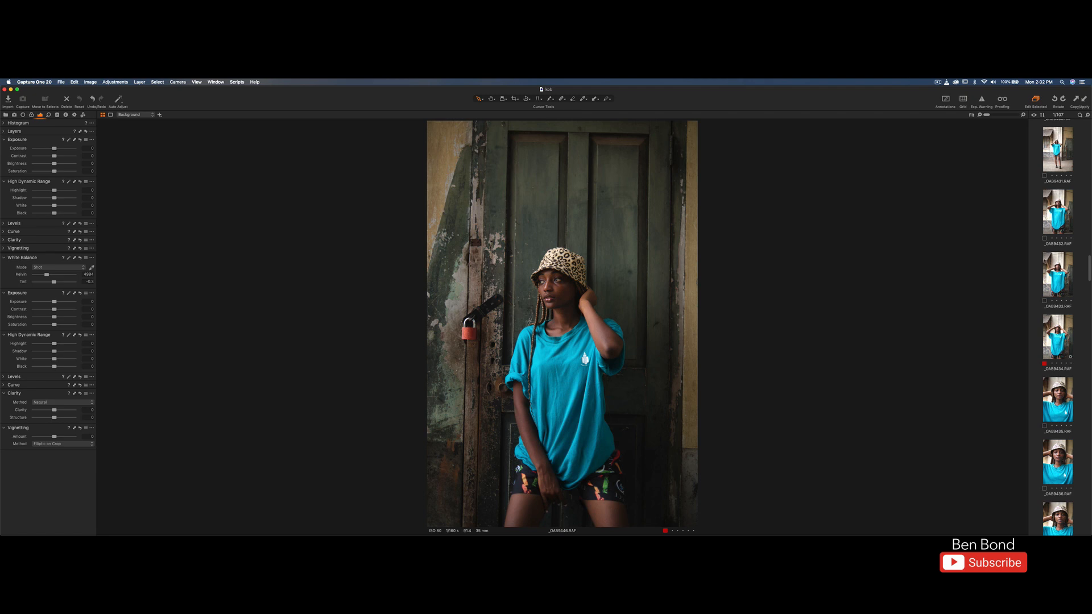
pyautogui.moveTo(1089, 269); pyautogui.dragTo(1090, 152)
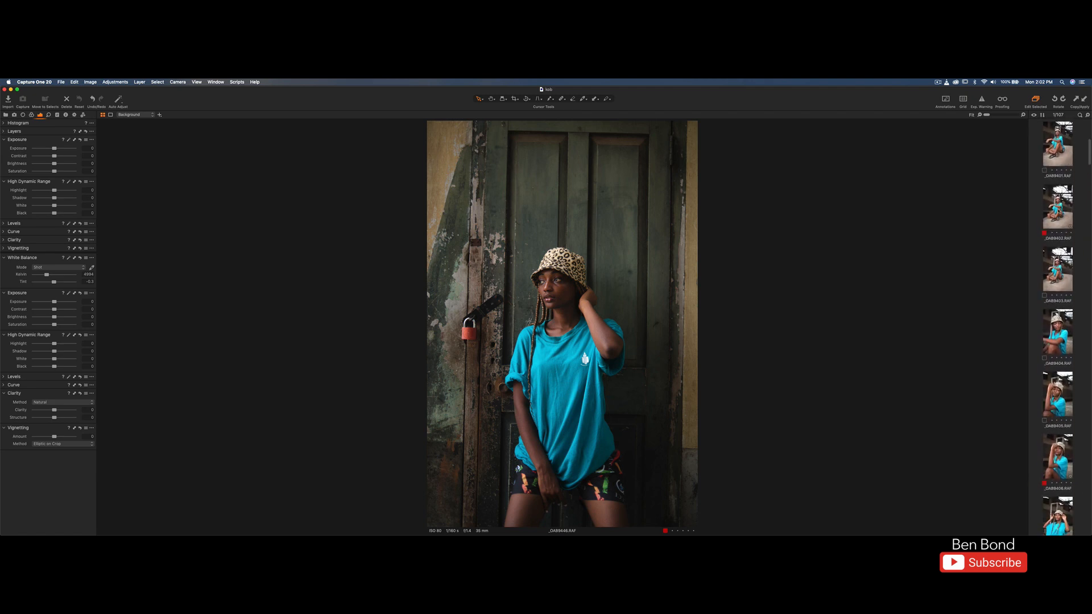
pyautogui.click(1057, 205)
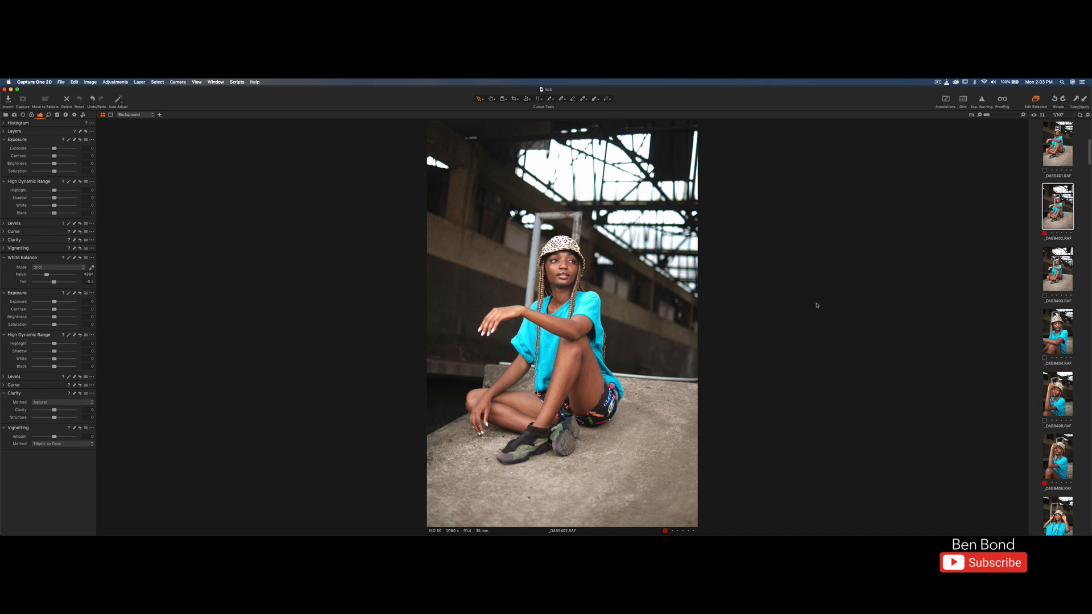
pyautogui.click(1057, 205)
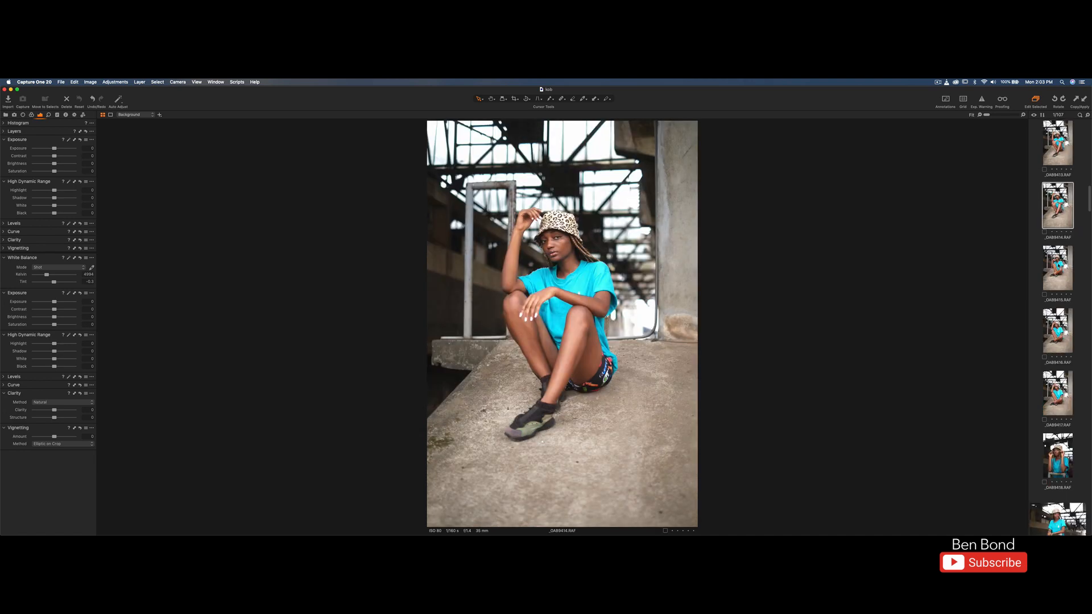
pyautogui.press('Down')
pyautogui.press('Down')
pyautogui.press('Down')
pyautogui.press('Down')
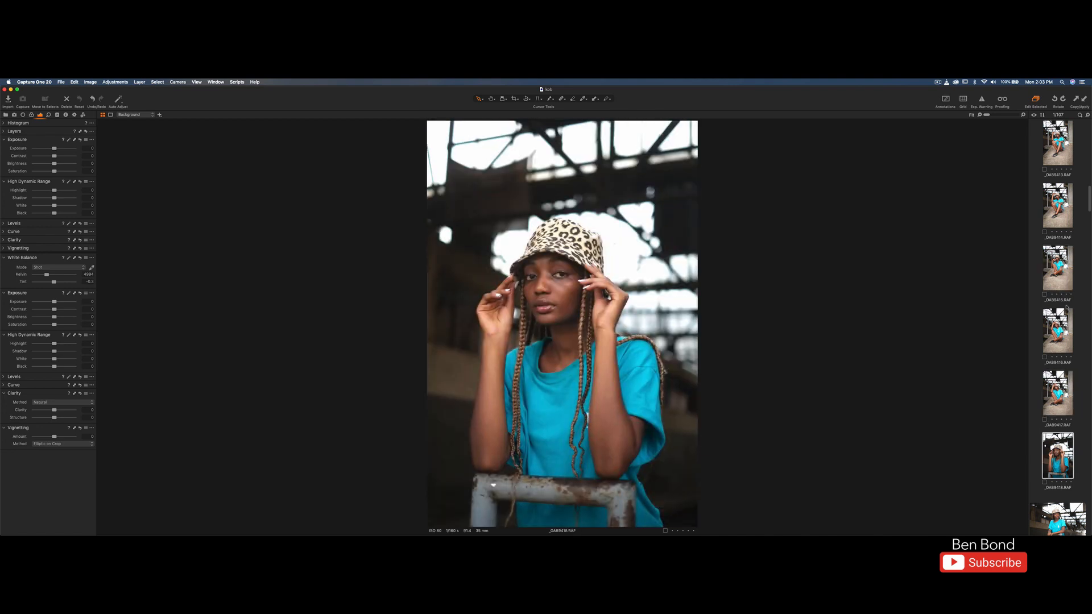
# Review the later red-tagged candidates, including standing shot _DAB9430.RAF, door portrait _DAB9446.RAF and beam-walking shot _DAB9468.RAF
pyautogui.moveTo(1088, 208); pyautogui.dragTo(1090, 259)
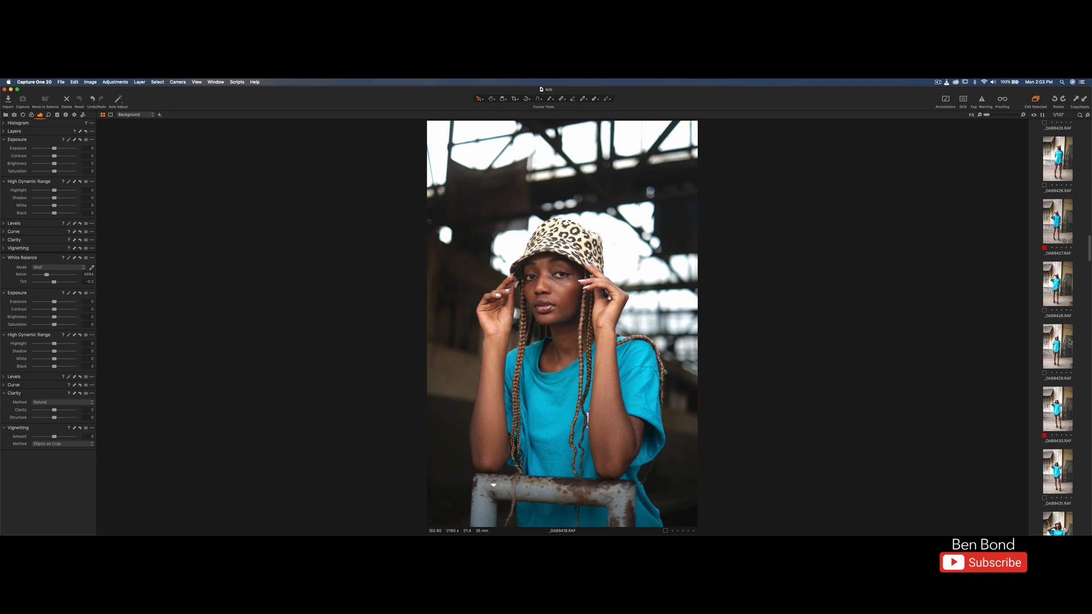
pyautogui.click(1064, 226)
pyautogui.press('Down')
pyautogui.press('Down')
pyautogui.press('Down')
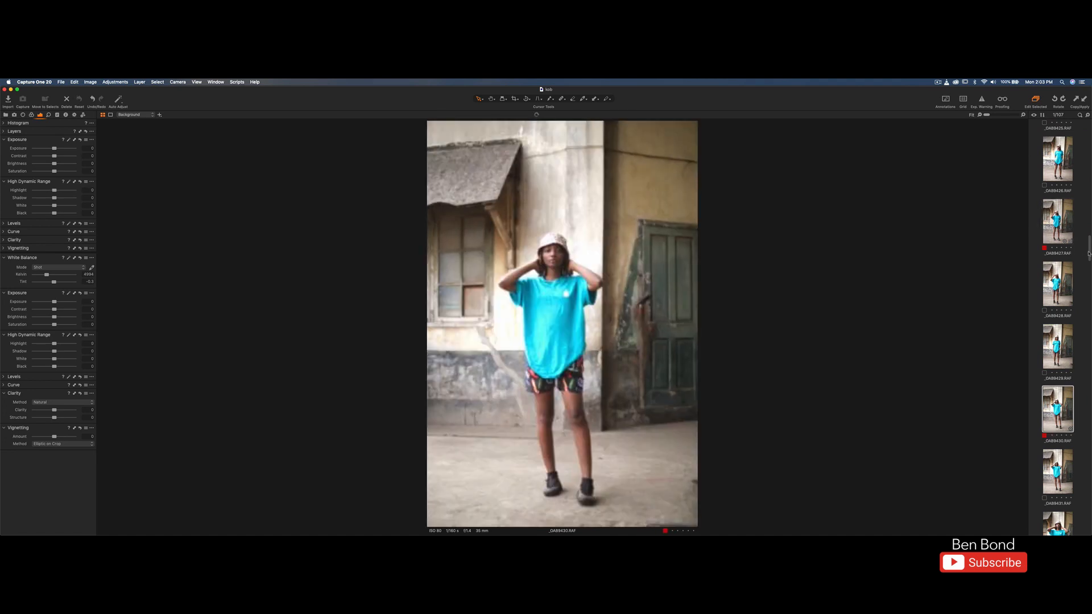
pyautogui.moveTo(1090, 254); pyautogui.dragTo(1090, 333)
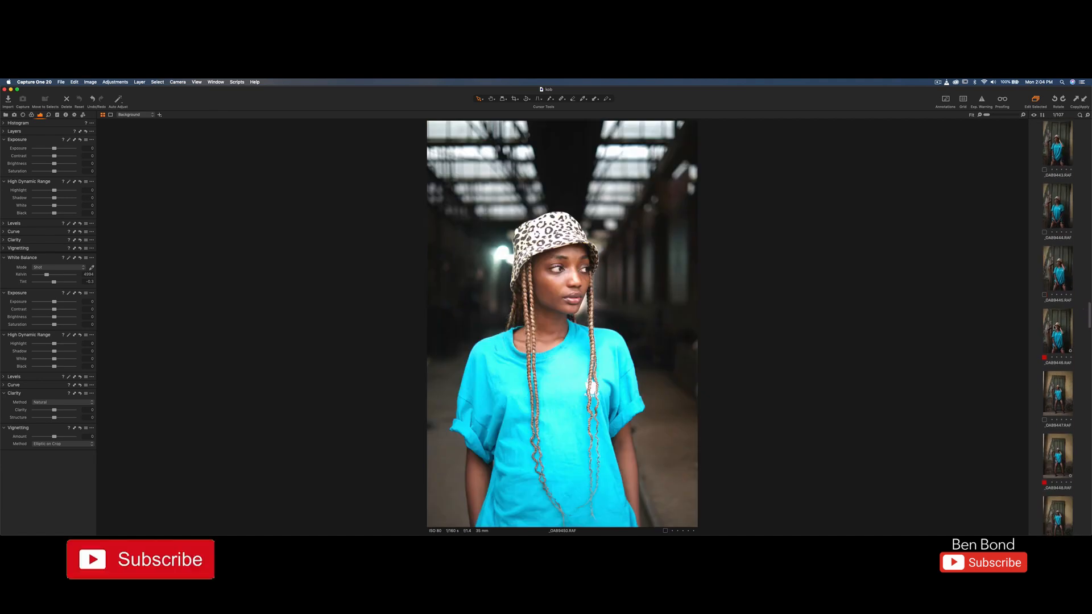
pyautogui.click(1058, 328)
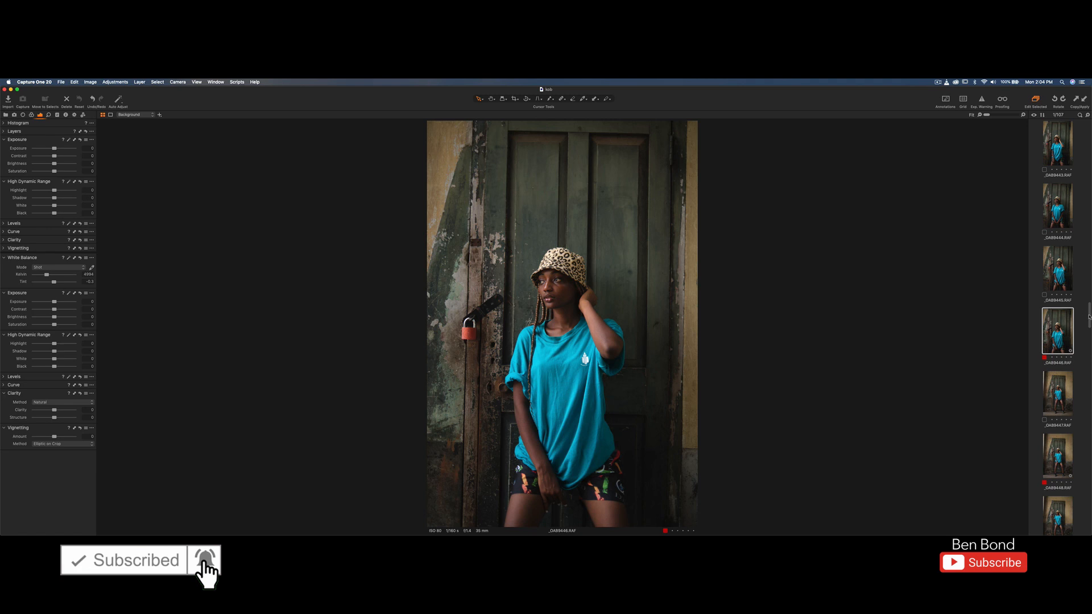
pyautogui.moveTo(1089, 317); pyautogui.dragTo(1091, 406)
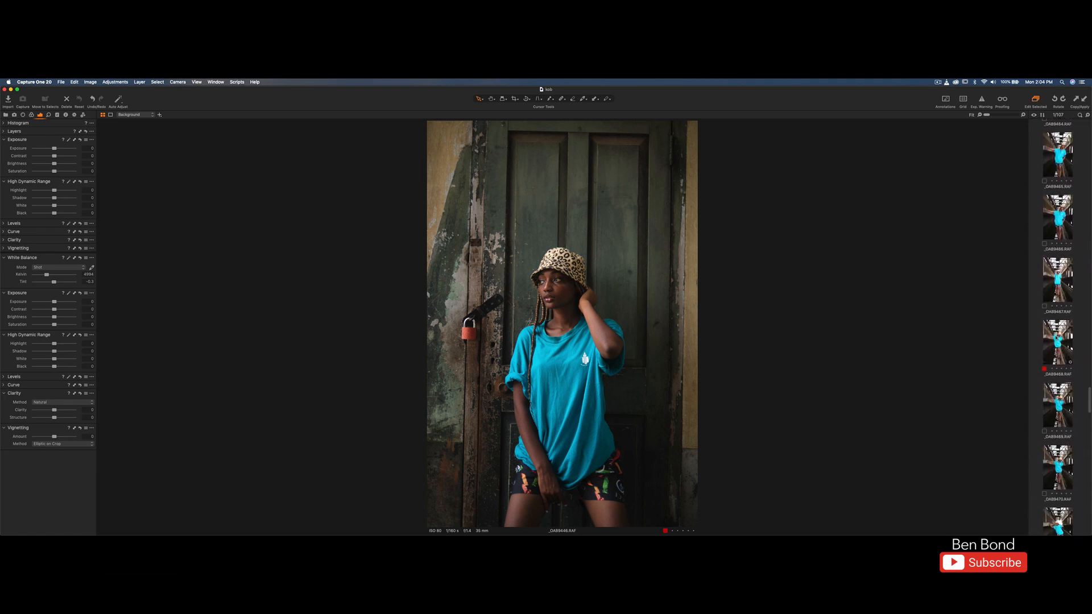
pyautogui.click(1058, 343)
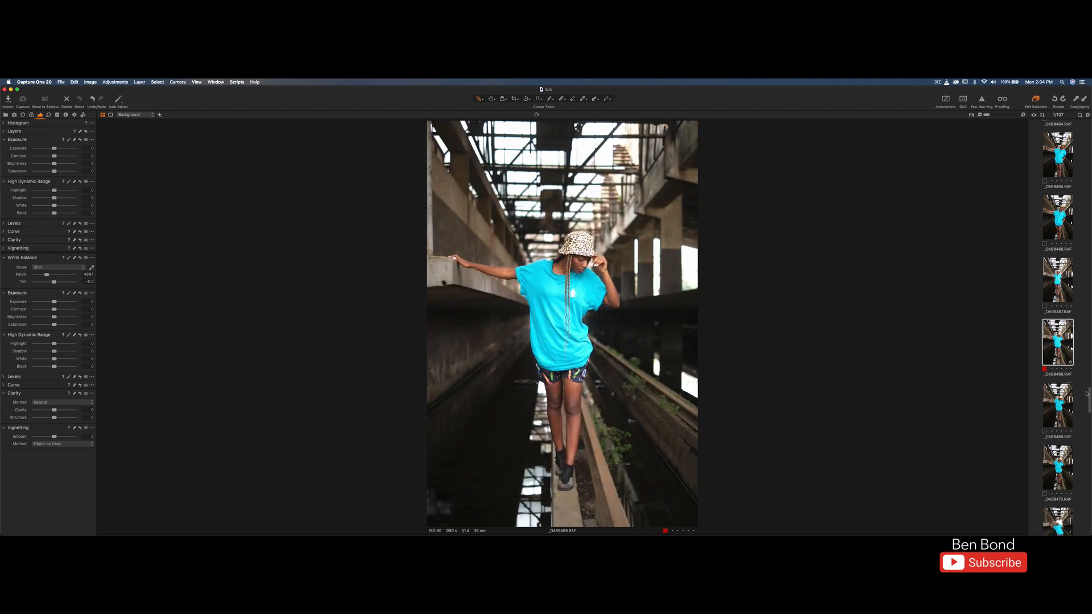
# Color-tag the favourite photos orange, including _DAB9479.RAF and _DAB9468.RAF, and filter the browser to the orange tag
pyautogui.moveTo(1090, 396); pyautogui.dragTo(1090, 442)
pyautogui.click(1065, 317)
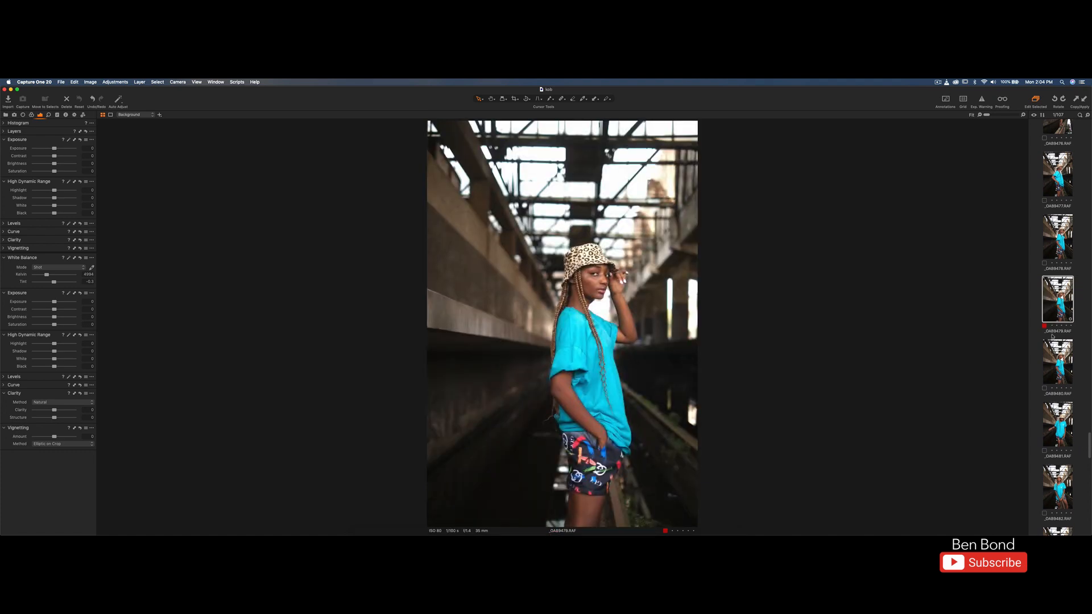
pyautogui.click(1044, 325)
pyautogui.click(1047, 341)
pyautogui.scroll(8, 1058, 327)
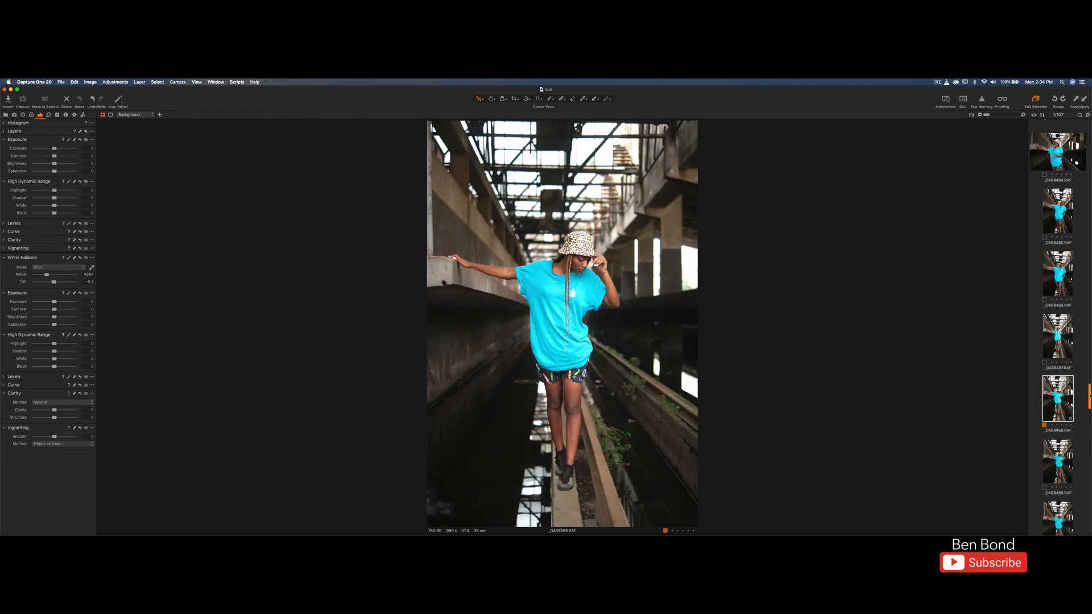
pyautogui.scroll(-2, 1084, 397)
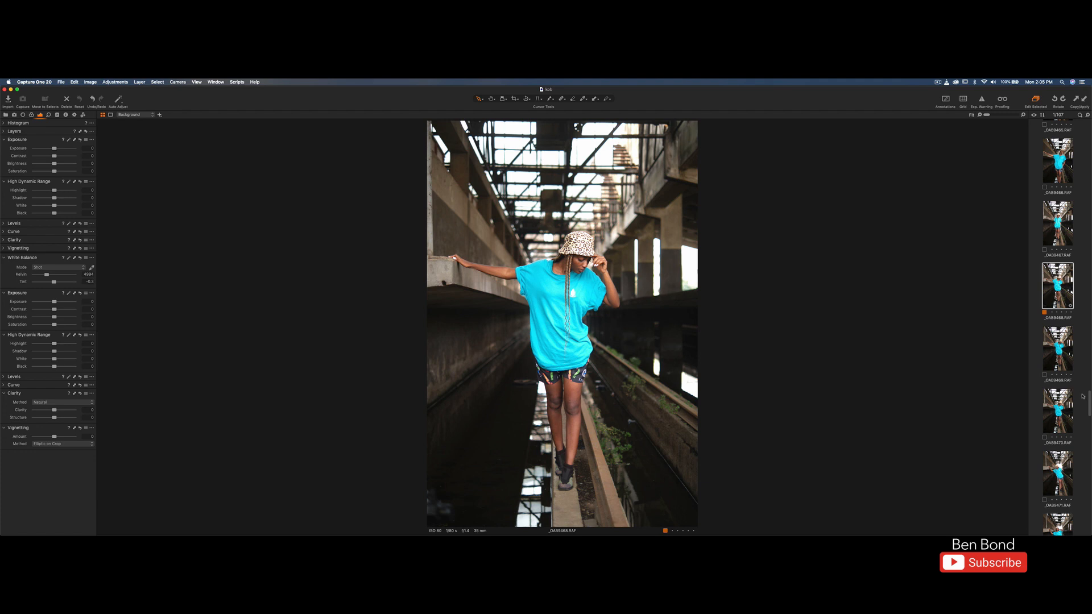
pyautogui.scroll(3, 1084, 394)
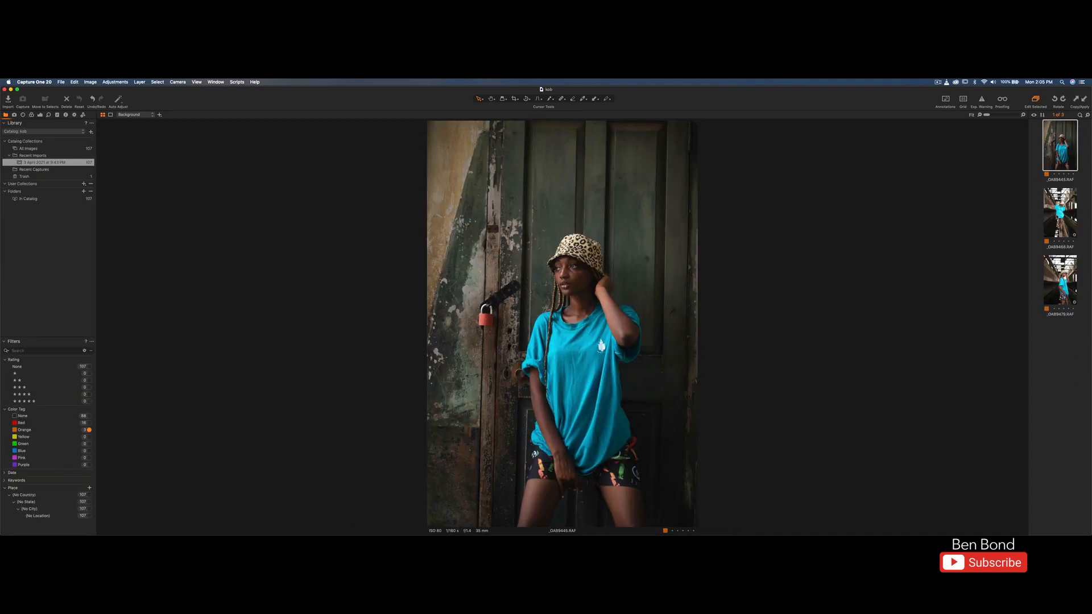
# Compare the three orange-tagged photos, _DAB9445.RAF, _DAB9468.RAF and _DAB9479.RAF, by viewing each one in turn
pyautogui.click(1056, 246)
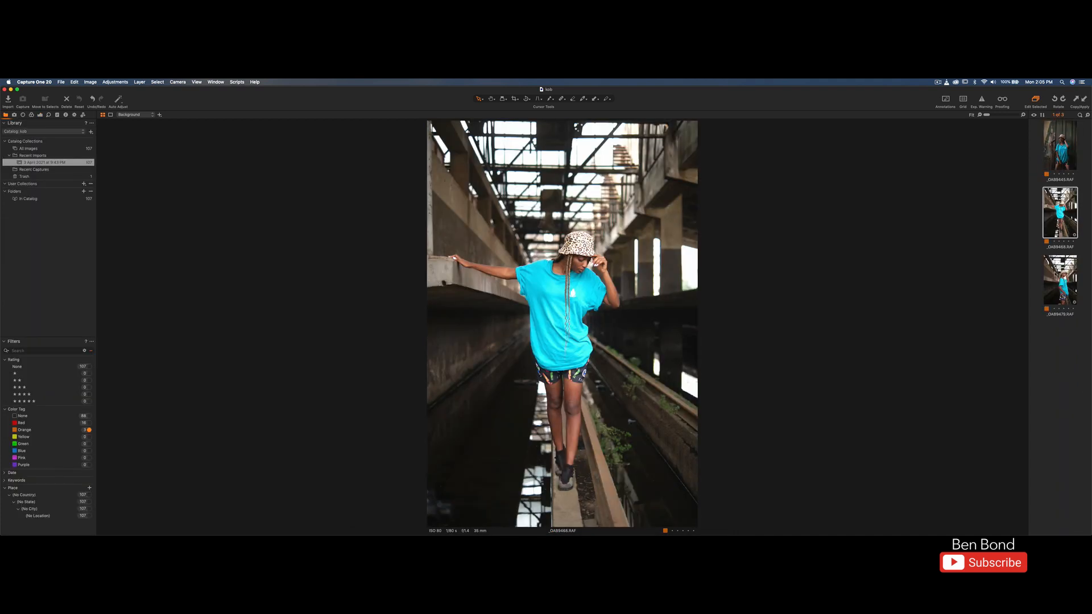
pyautogui.click(1056, 277)
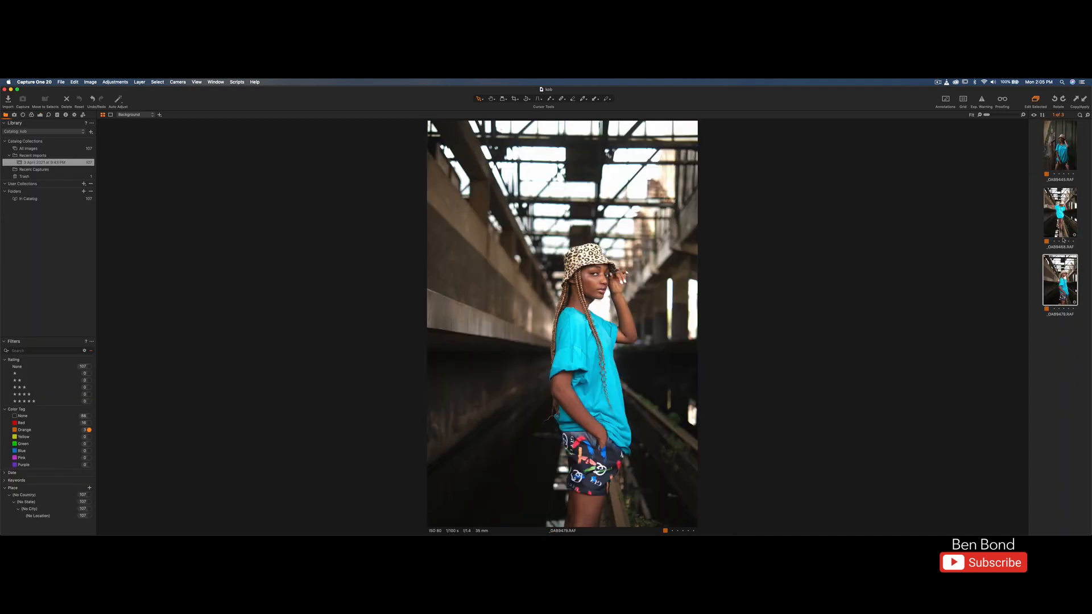
pyautogui.click(1059, 145)
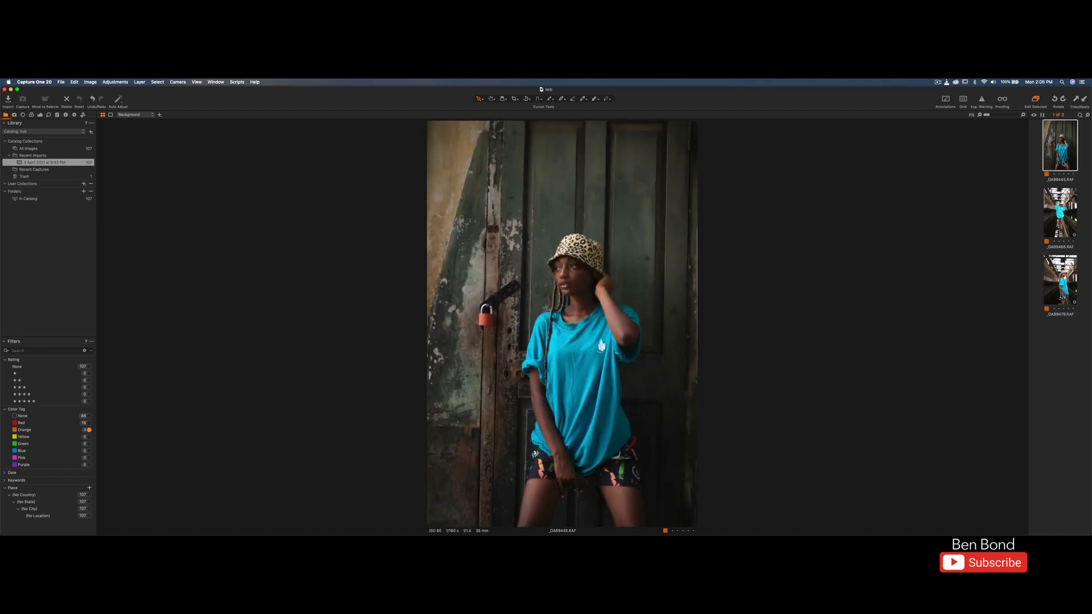
pyautogui.click(1059, 212)
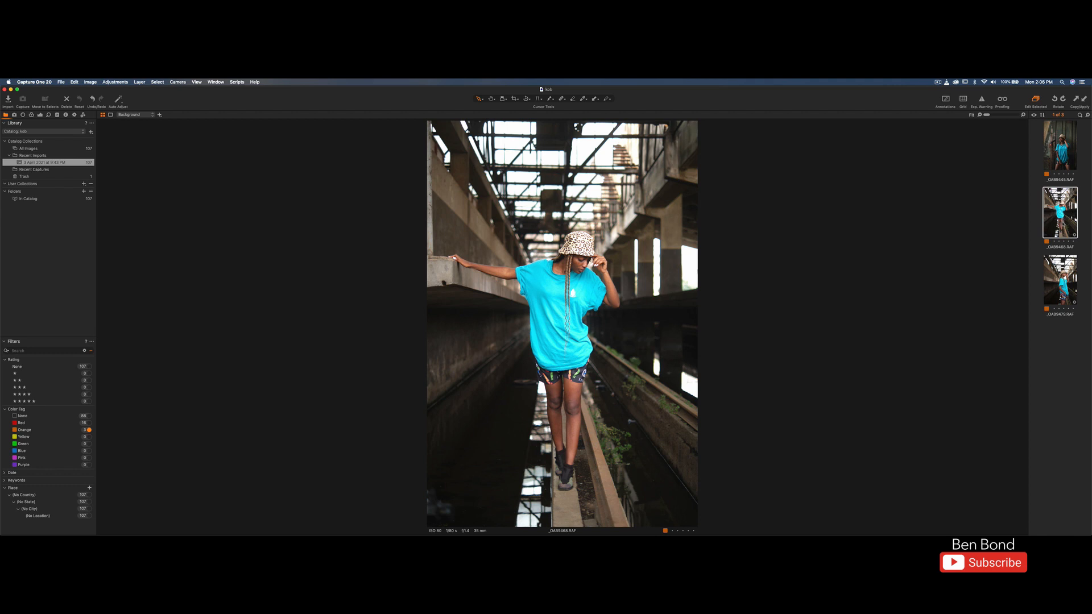
pyautogui.press('Down')
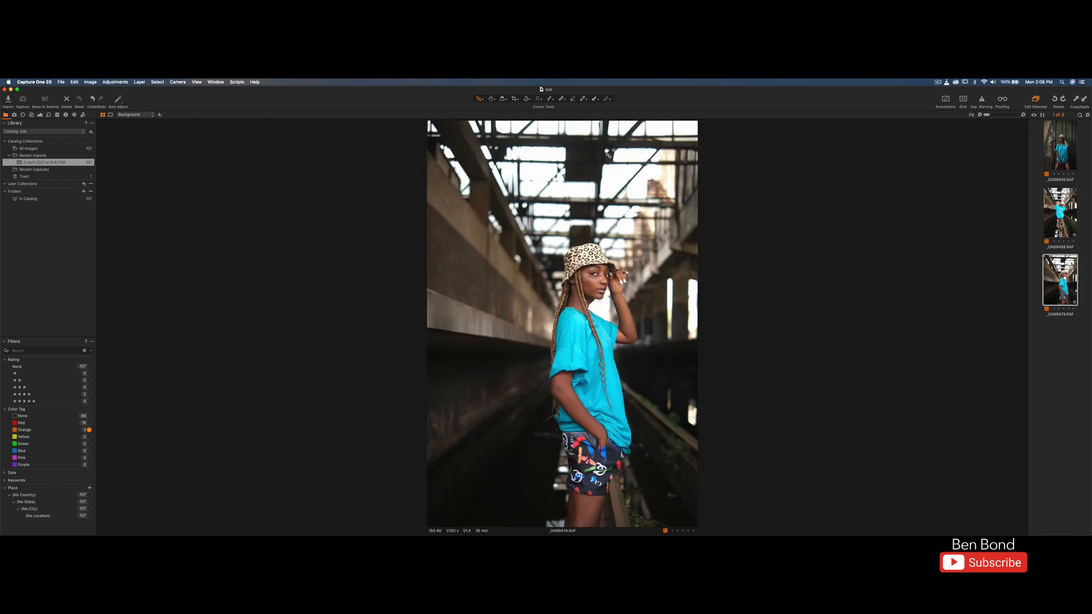
pyautogui.press('Up')
pyautogui.press('Down')
# Select the door portrait _DAB9445.RAF and raise its exposure to about 0.36
pyautogui.click(1056, 153)
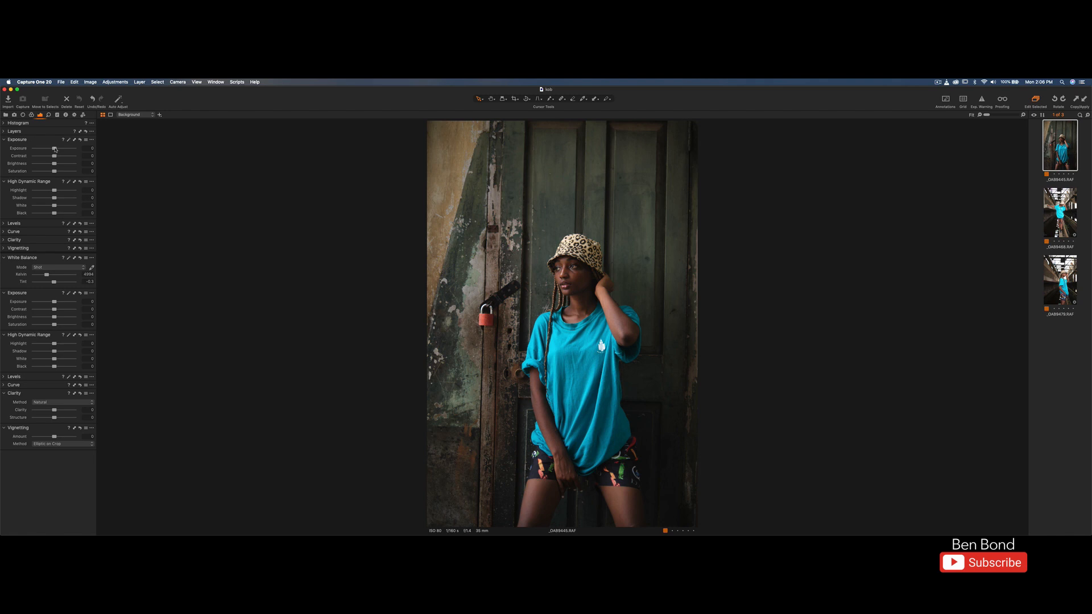
pyautogui.moveTo(55, 149); pyautogui.dragTo(56, 150)
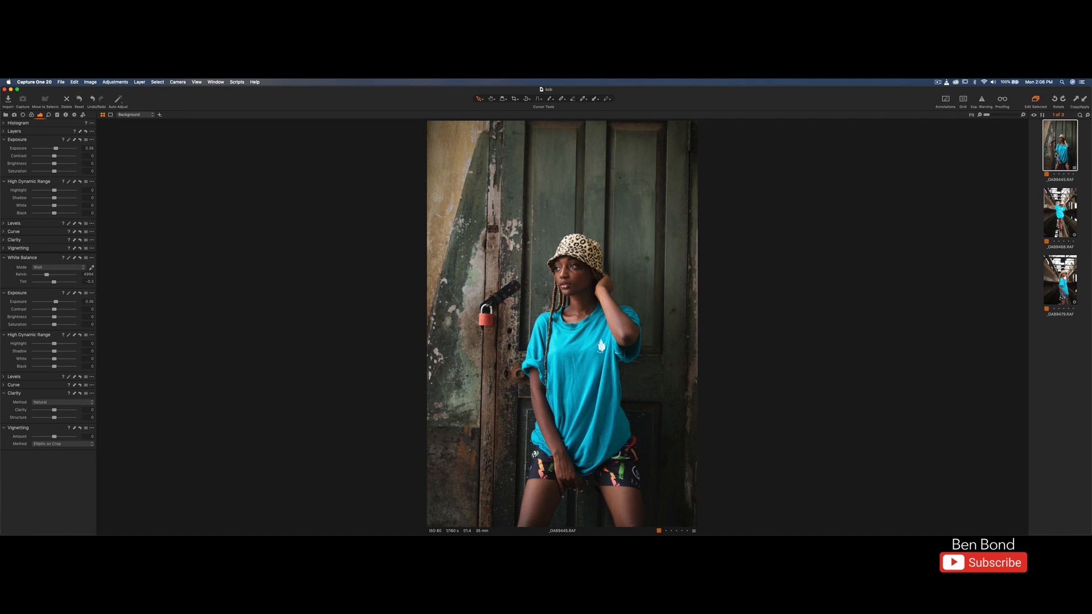
# Send the door portrait to Adobe Photoshop CC 2018 as an uncompressed 16-bit TIFF in Adobe RGB (1998) at 300 px/in
pyautogui.rightClick(1056, 152)
pyautogui.moveTo(1006, 201)
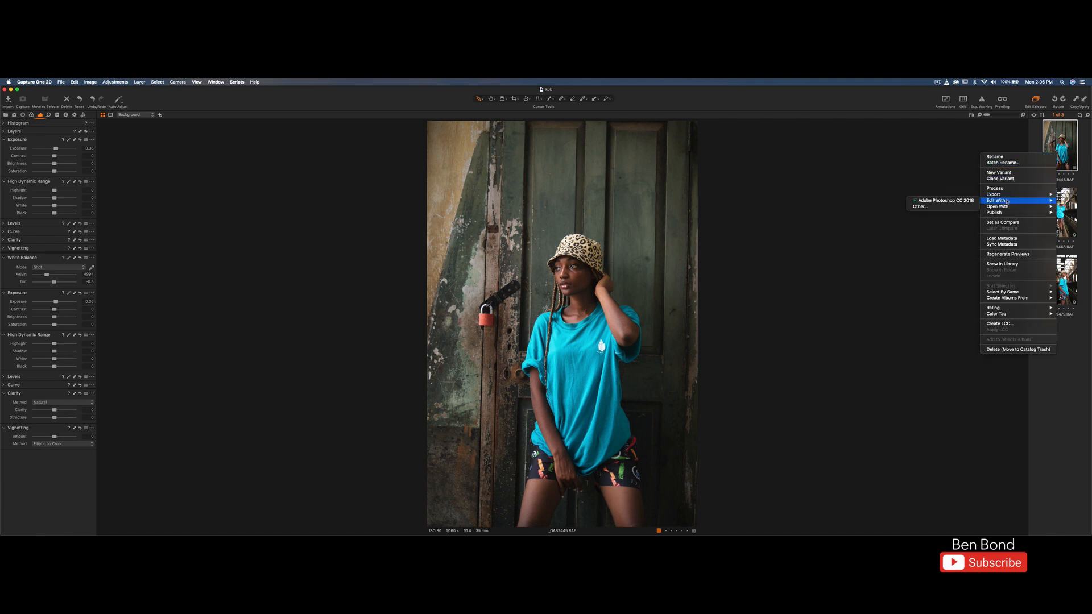
pyautogui.click(971, 201)
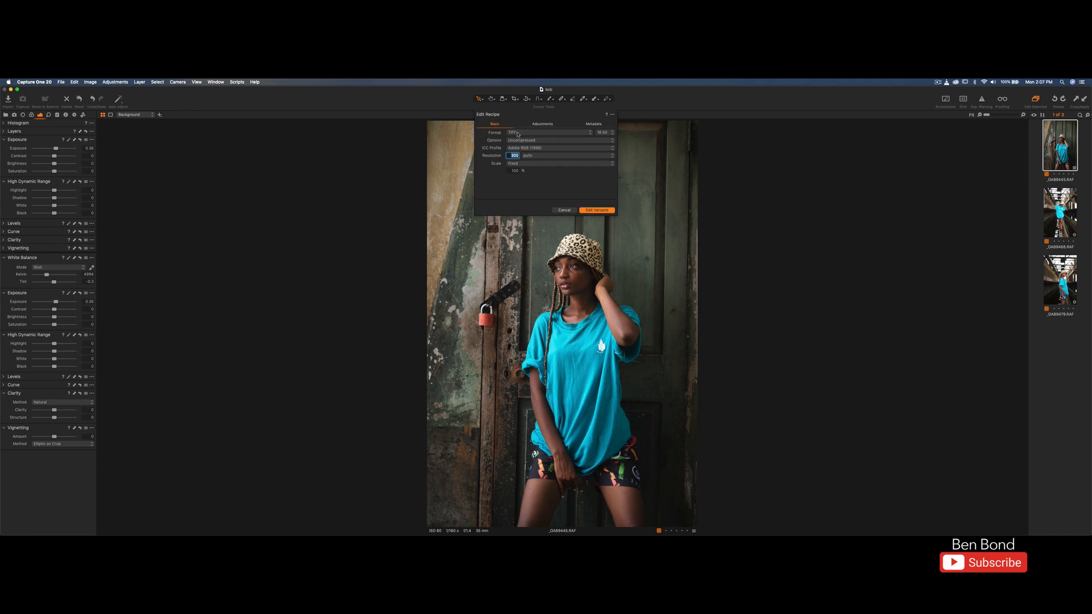
pyautogui.click(593, 210)
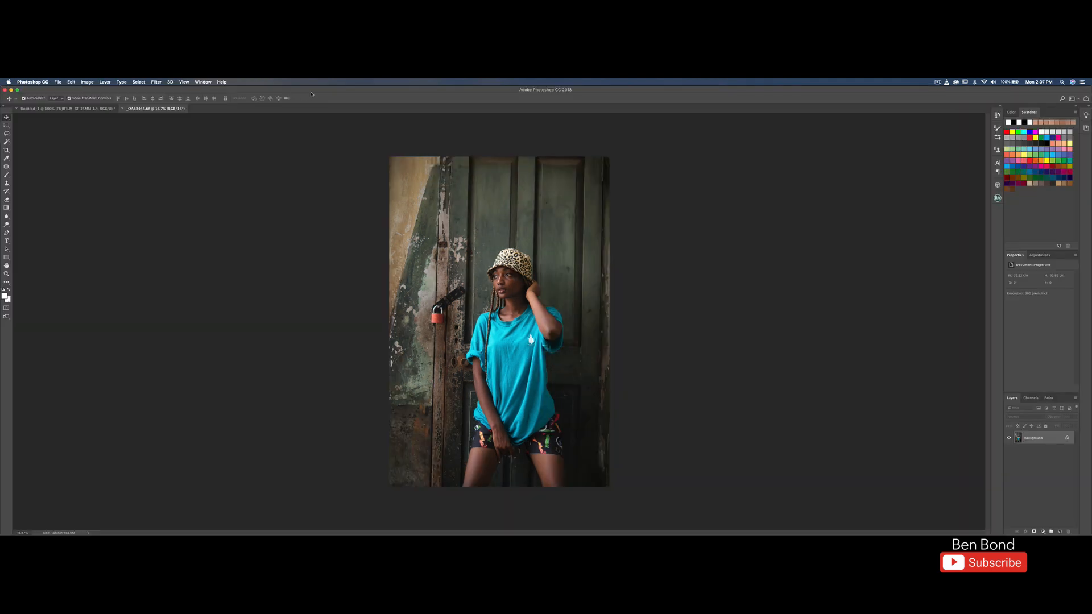
# Start a crop of the whole portrait with the Crop tool constrained to the 4 : 5 (8 : 10) ratio
pyautogui.click(6, 274)
pyautogui.press('super+0')
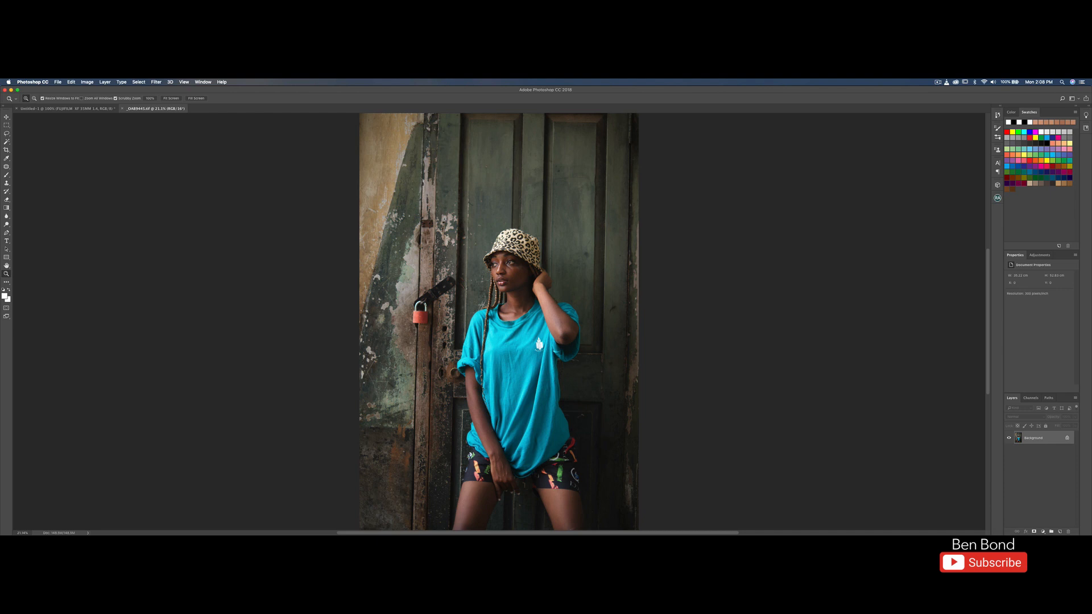
pyautogui.click(9, 150)
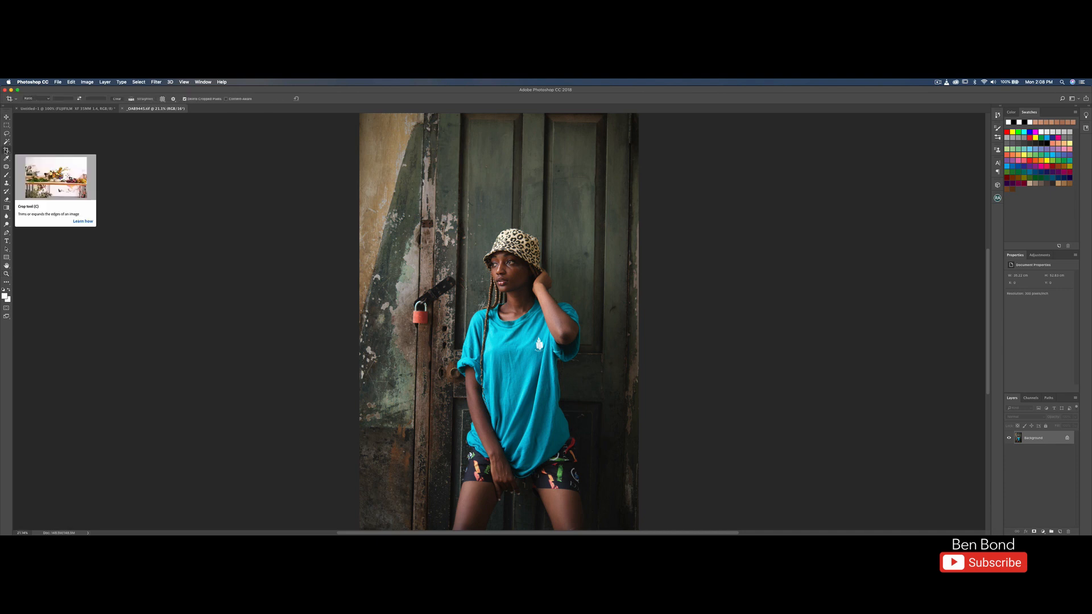
pyautogui.click(38, 99)
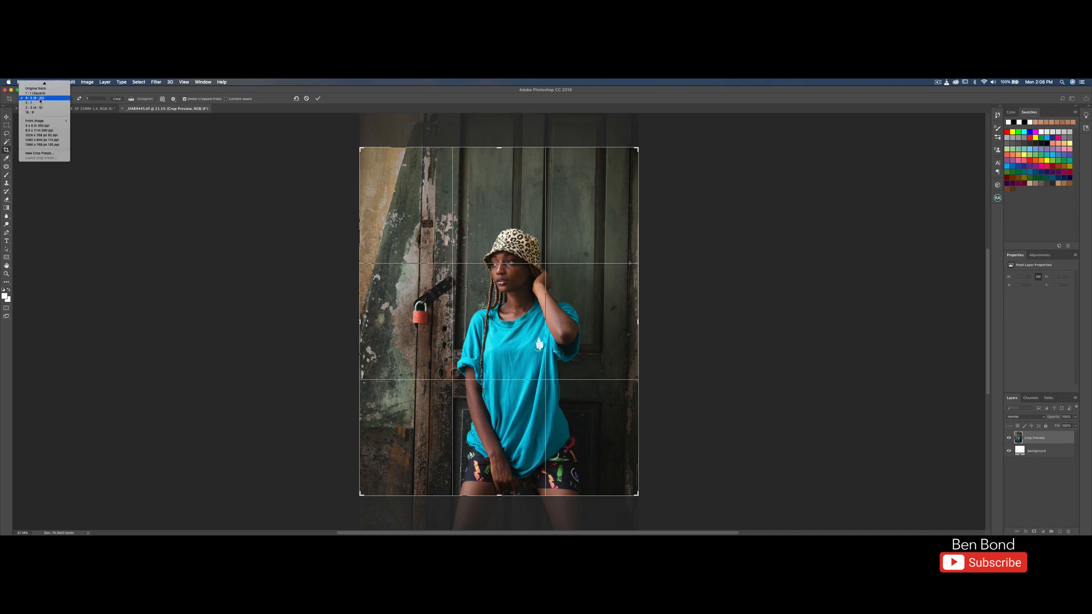
pyautogui.click(39, 99)
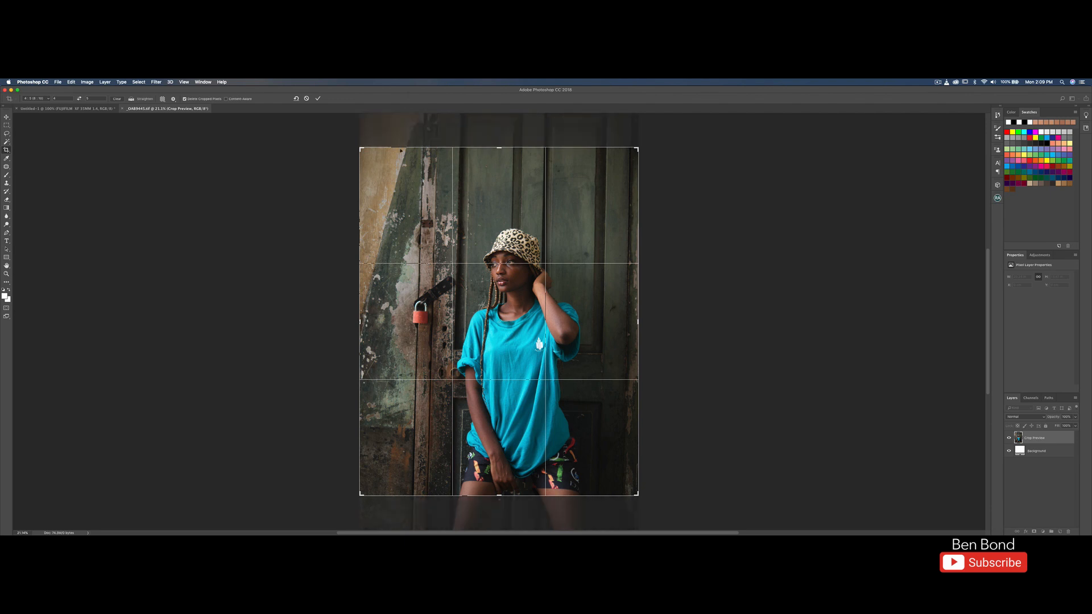
# Rotate the portrait inside the crop frame until the door lines stand vertical, reposition it up and to the left, and apply the crop
pyautogui.moveTo(349, 145); pyautogui.dragTo(340, 146)
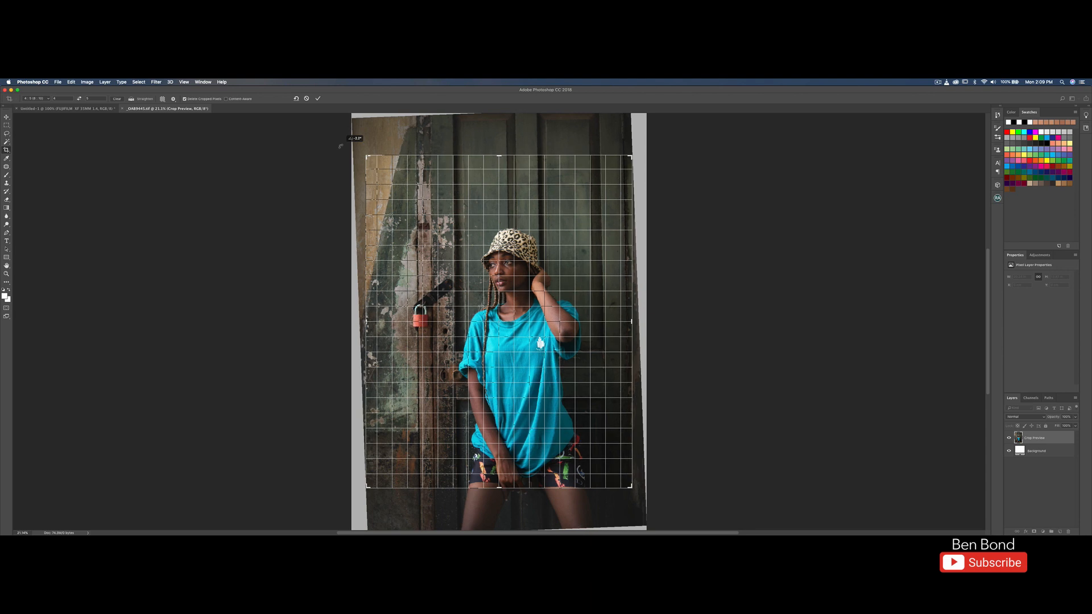
pyautogui.moveTo(340, 147); pyautogui.dragTo(340, 146)
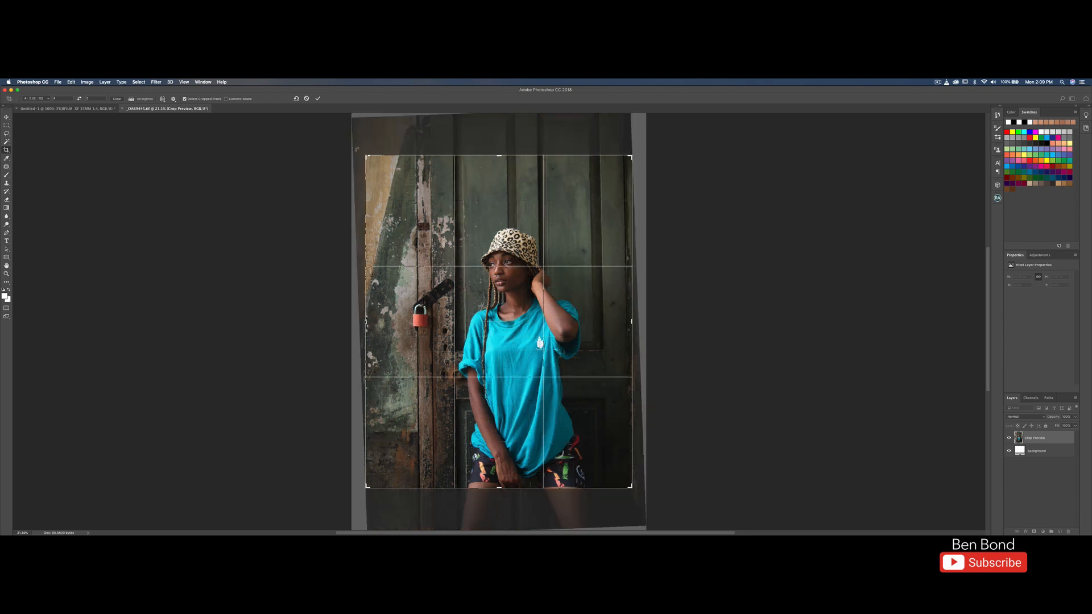
pyautogui.moveTo(355, 150); pyautogui.dragTo(357, 150)
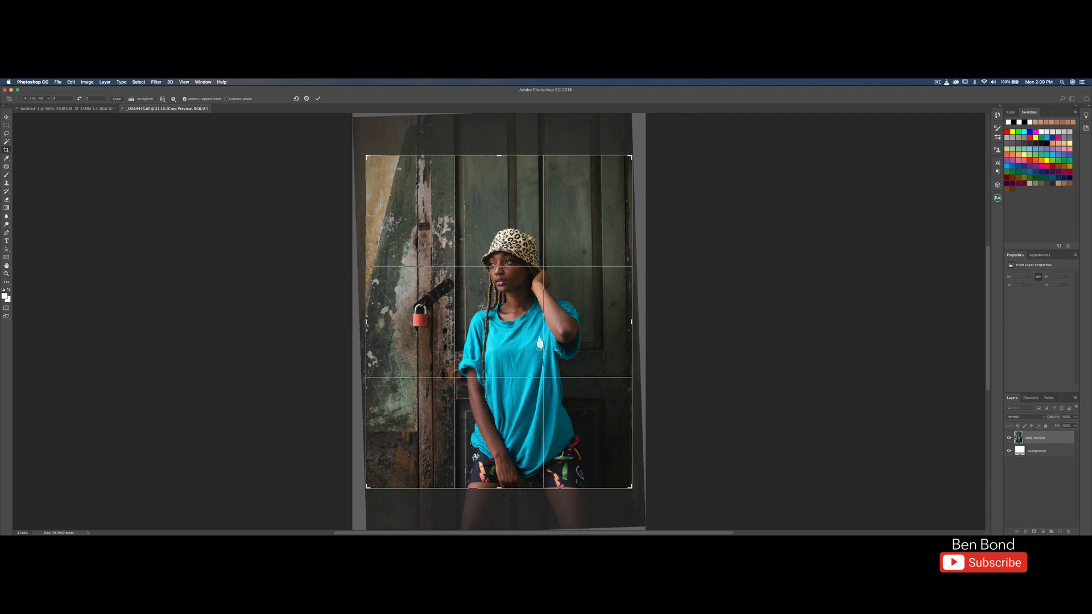
pyautogui.moveTo(355, 150); pyautogui.dragTo(356, 151)
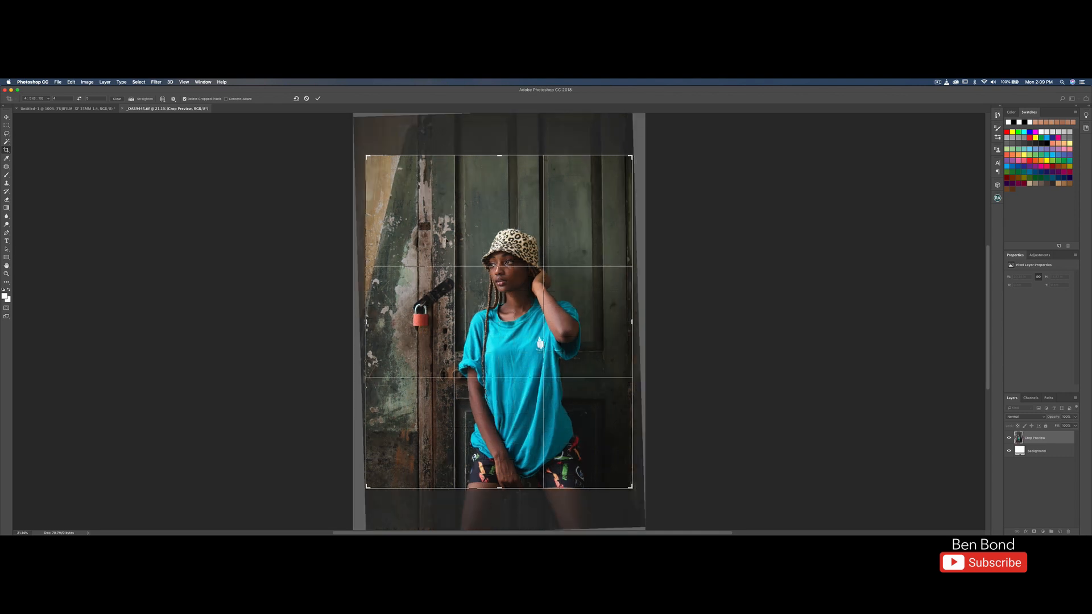
pyautogui.moveTo(486, 235); pyautogui.dragTo(476, 203)
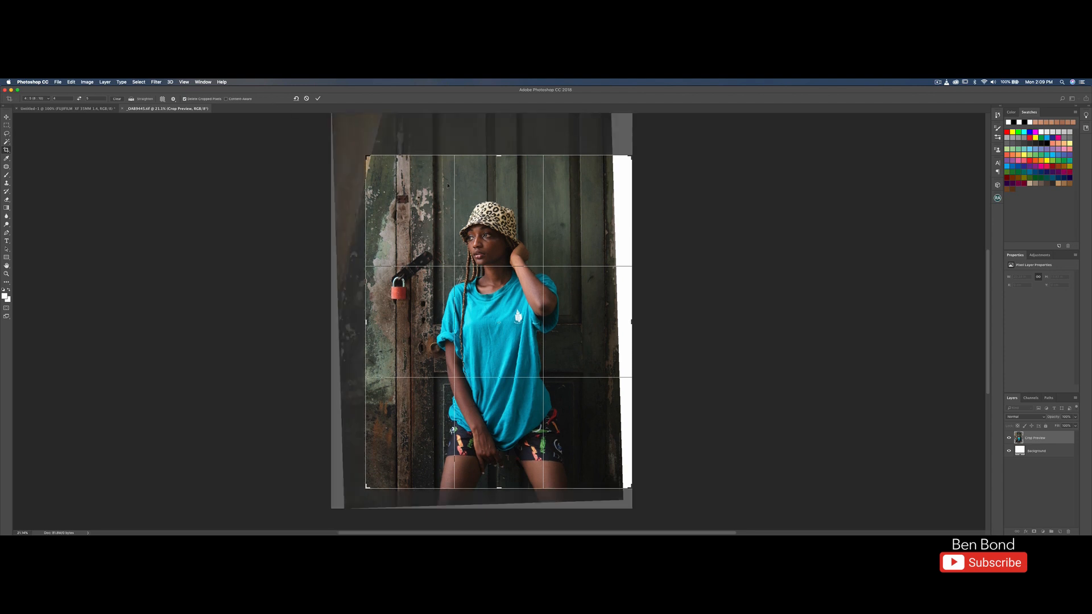
pyautogui.click(317, 99)
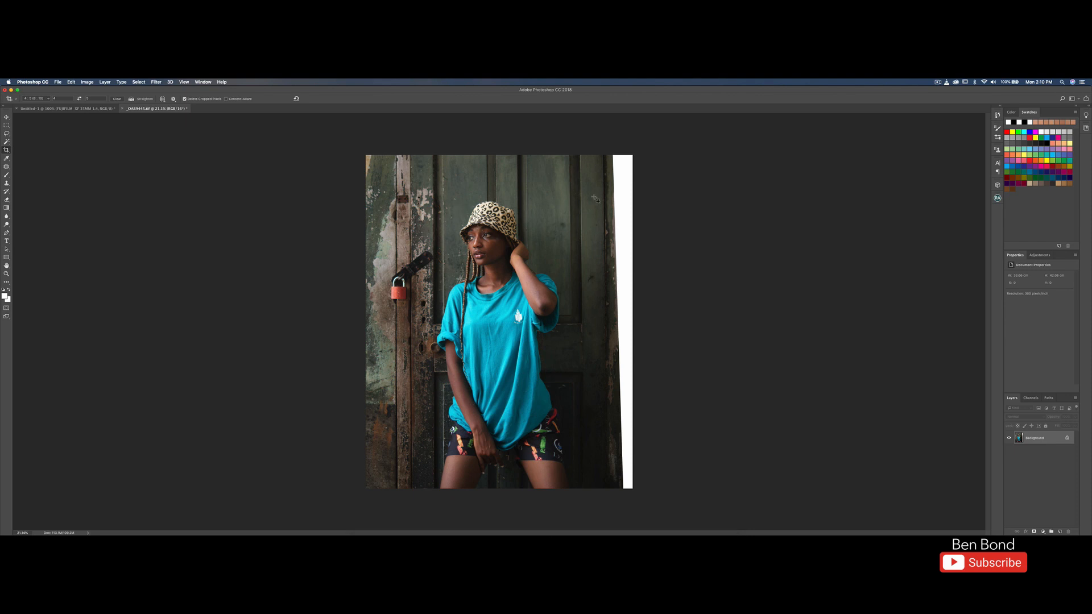
# Select a full-height rectangular strip of the image's right side, covering the door edge and the white gap
pyautogui.click(593, 169)
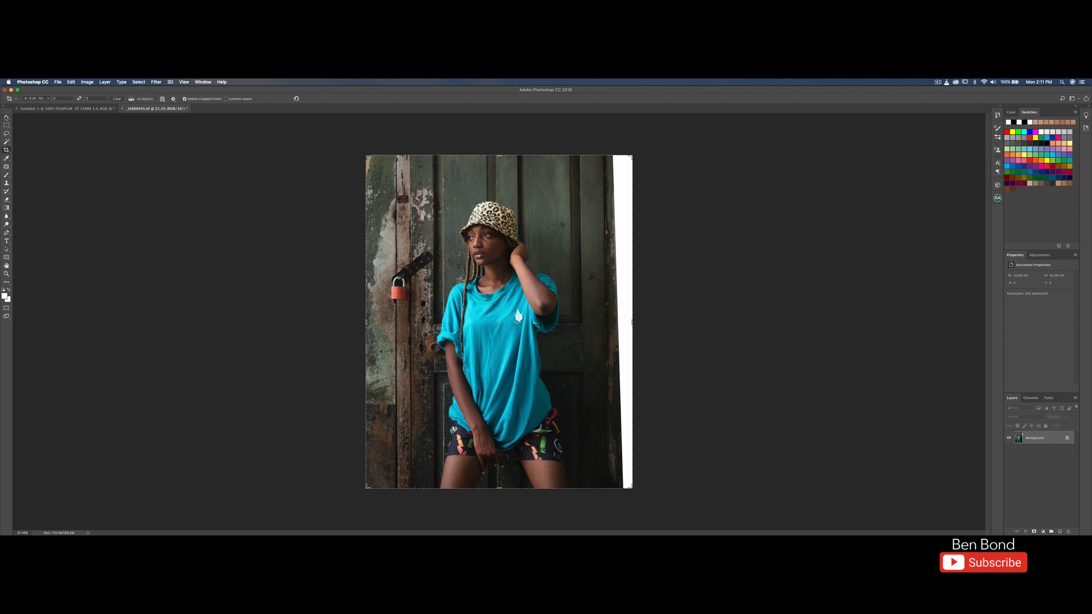
pyautogui.press('v')
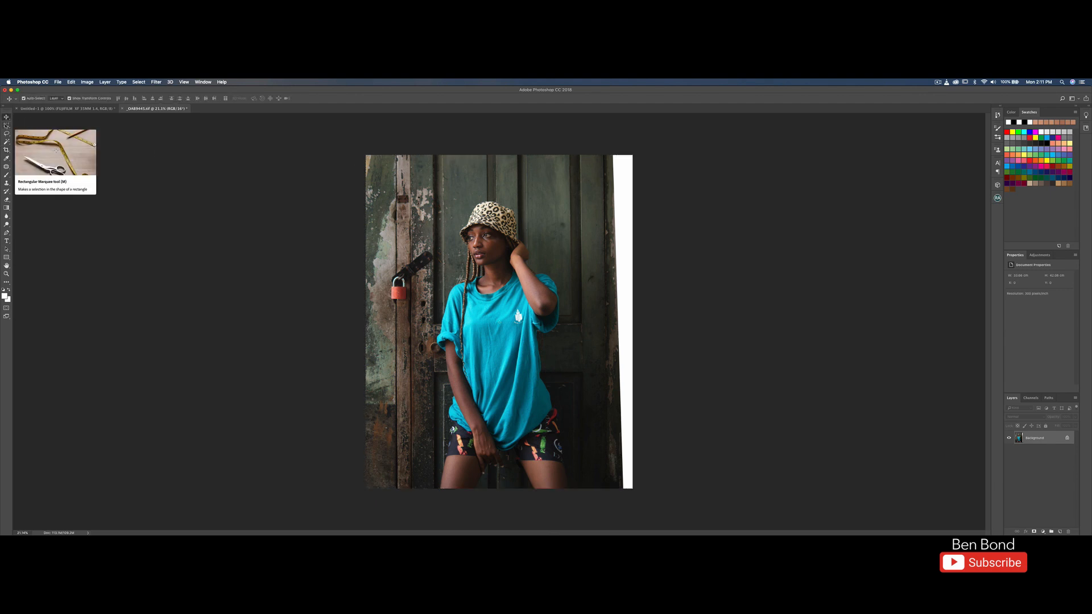
pyautogui.click(7, 125)
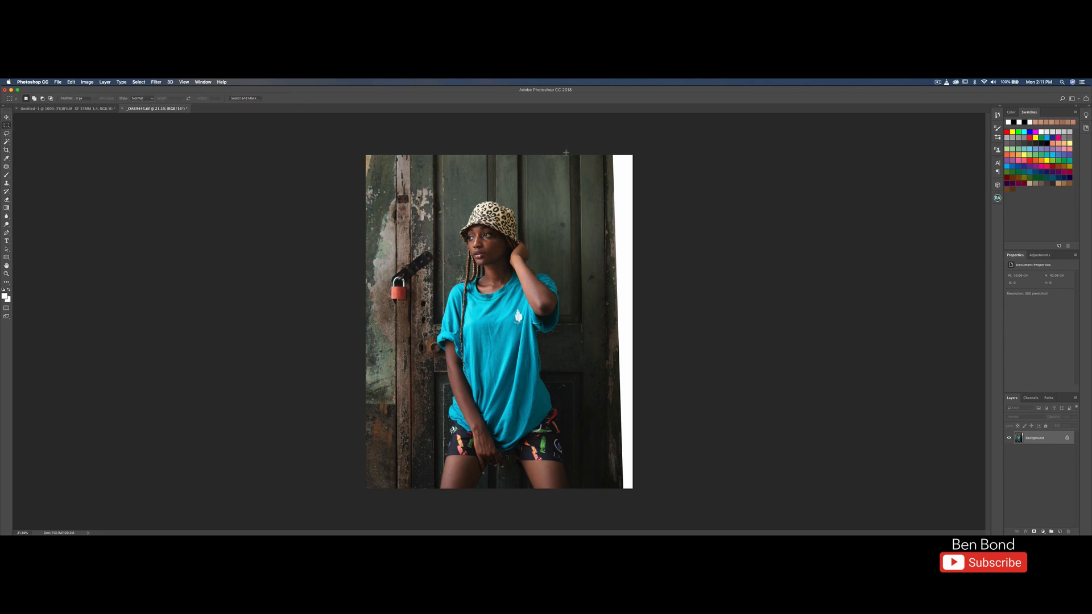
pyautogui.moveTo(566, 152); pyautogui.dragTo(659, 492)
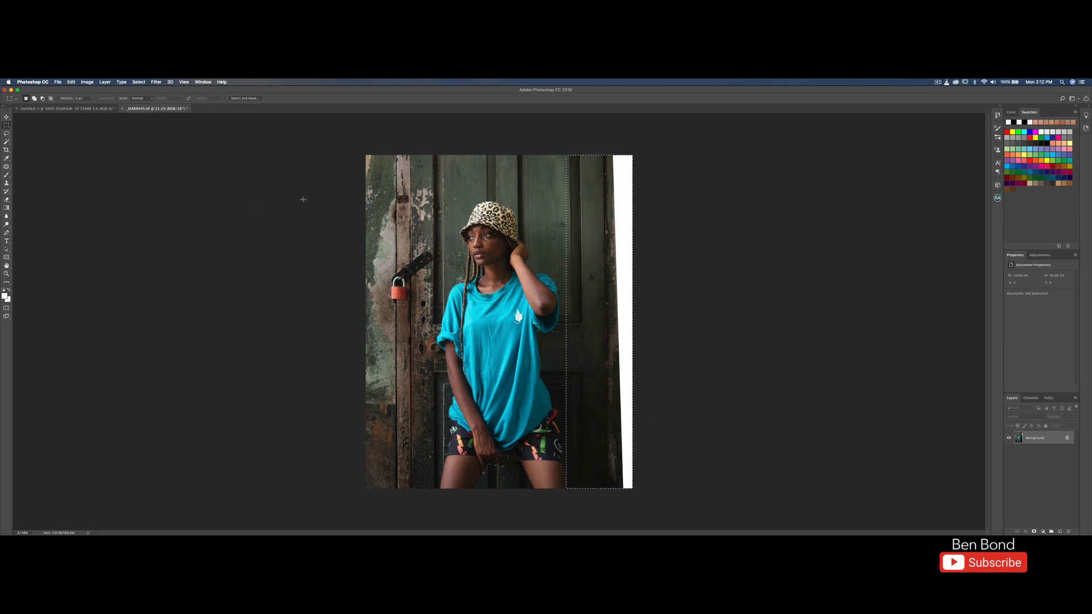
# Stretch the selected door strip outward to the right until it covers the white gap, apply the transform, and deselect
pyautogui.press('v')
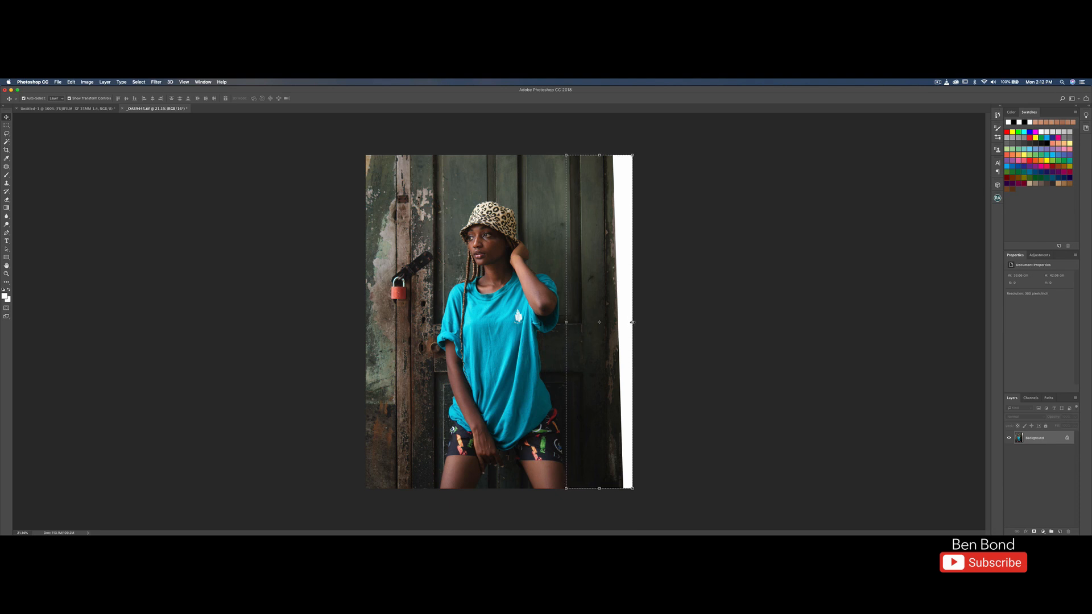
pyautogui.click(632, 324)
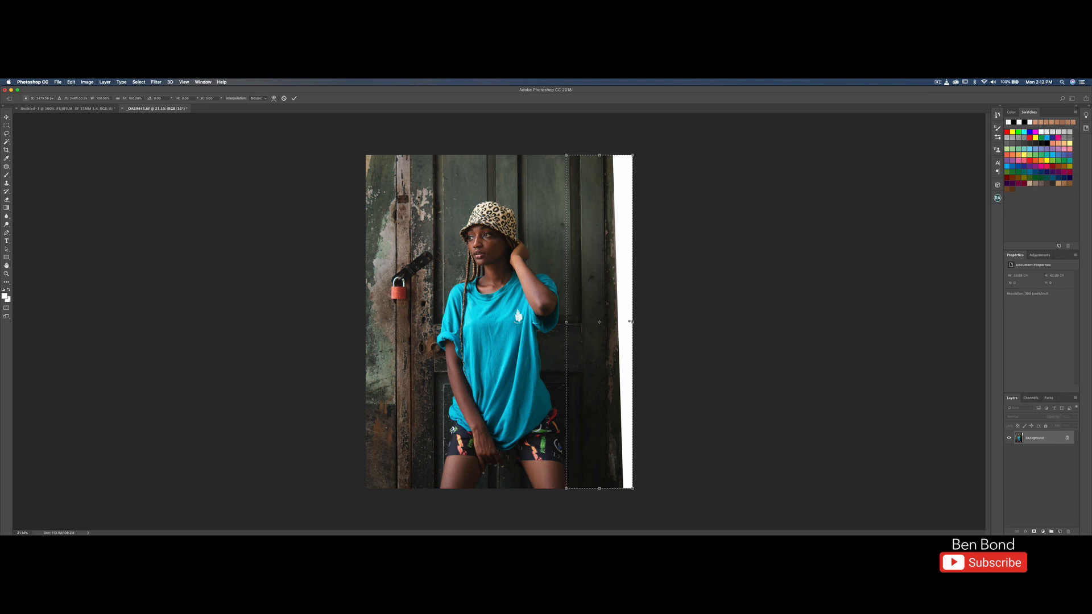
pyautogui.moveTo(633, 323); pyautogui.dragTo(664, 326)
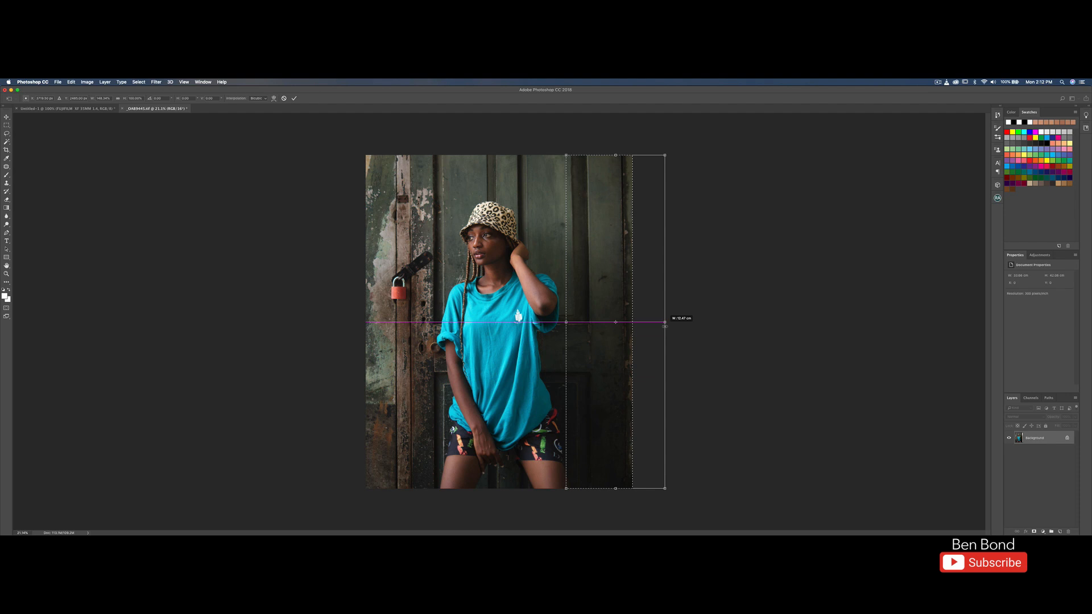
pyautogui.moveTo(665, 326); pyautogui.dragTo(665, 326)
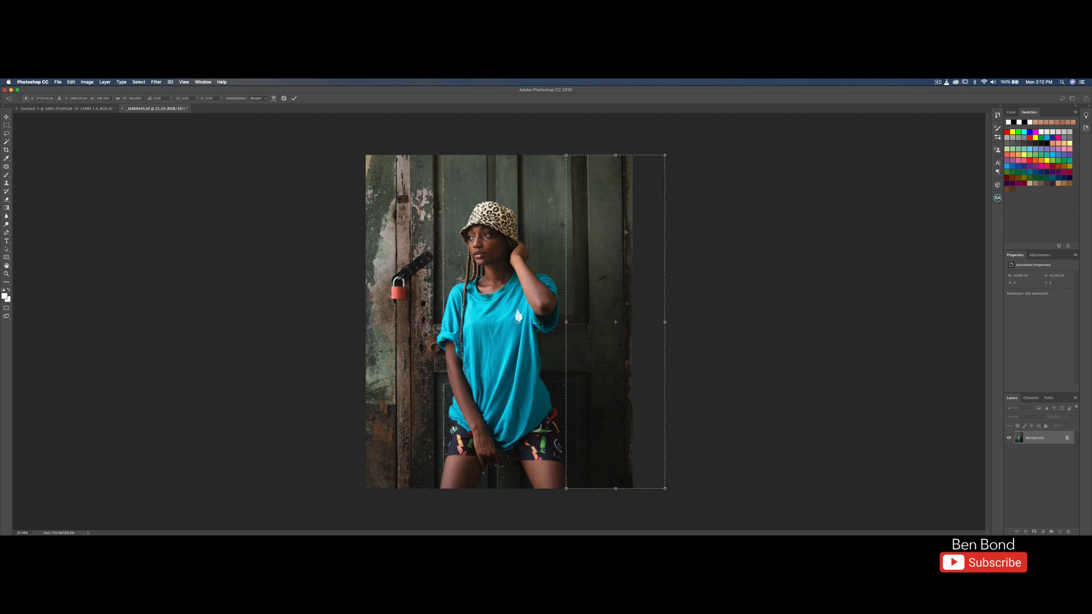
pyautogui.click(294, 99)
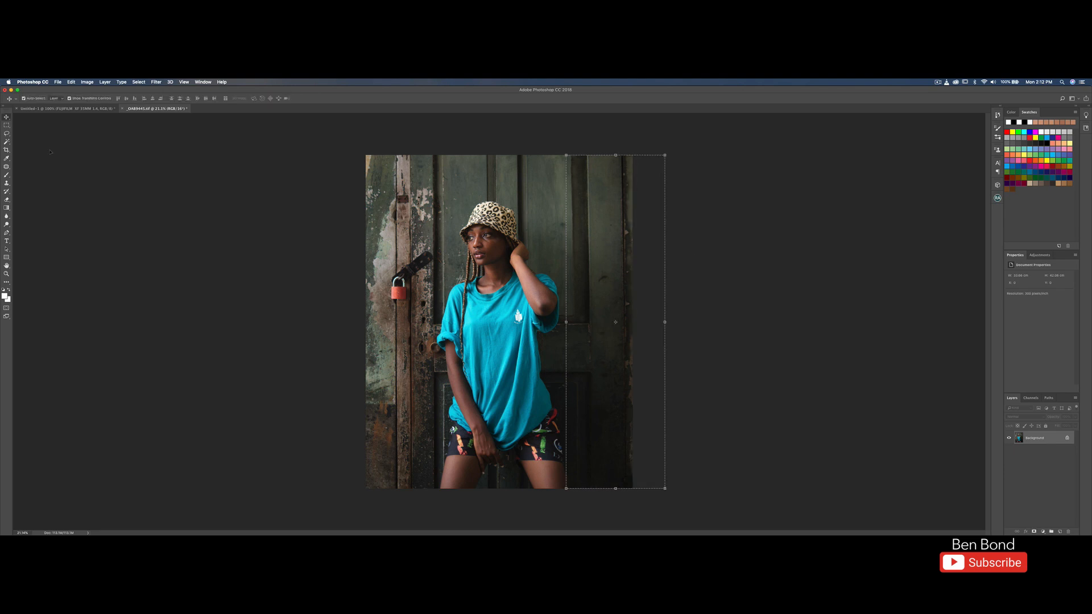
pyautogui.click(6, 133)
pyautogui.hotkey('ctrl', 'd')
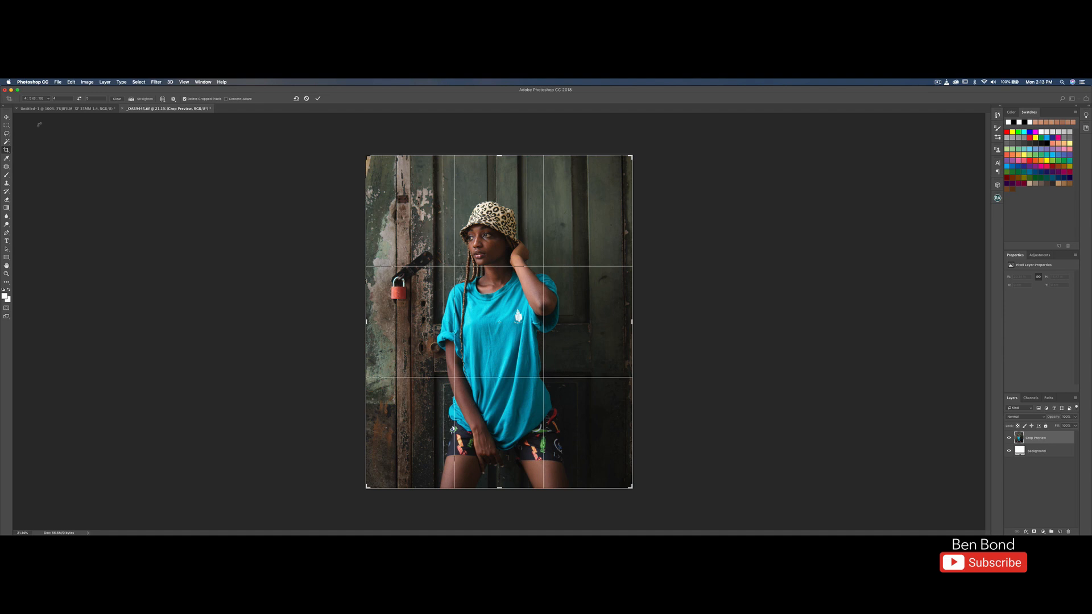
pyautogui.click(318, 98)
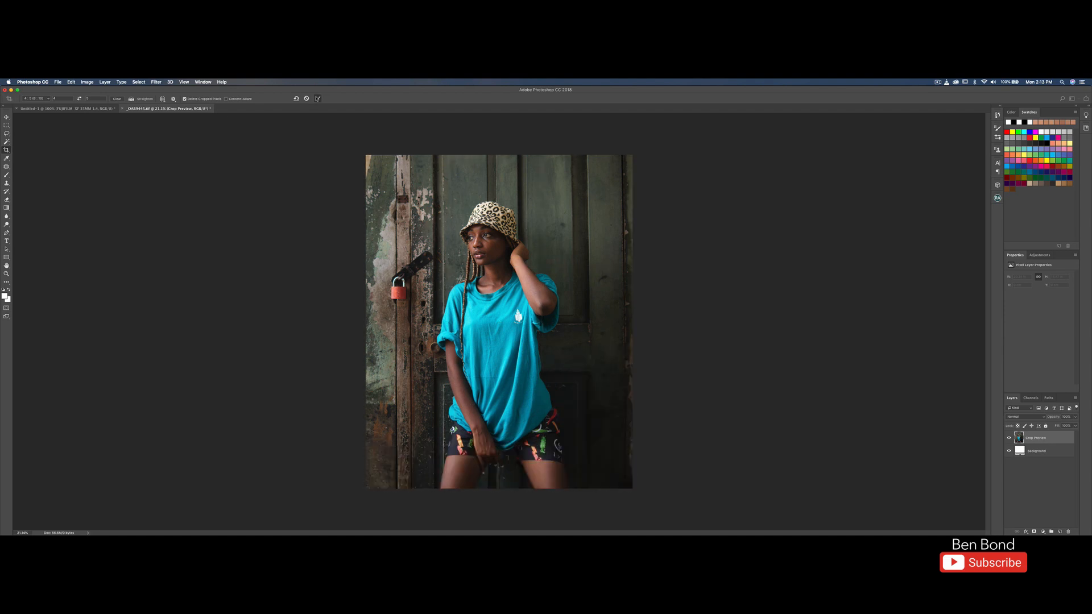
# Open the portrait in the Camera Raw Filter and boost the HSL saturation of its greens and yellows, setting Yellows to 50
pyautogui.click(156, 82)
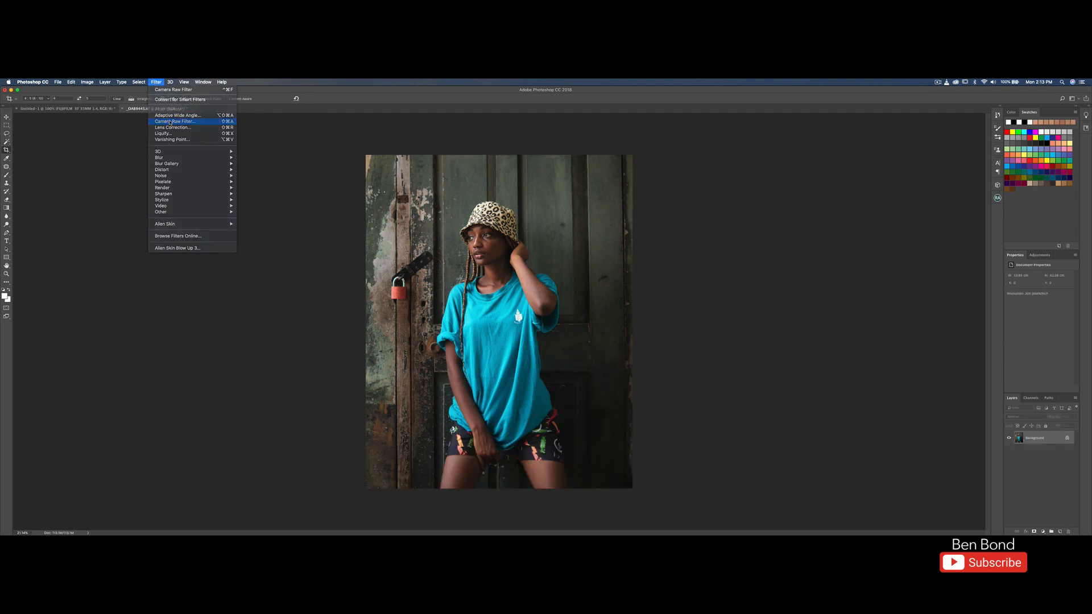
pyautogui.click(207, 134)
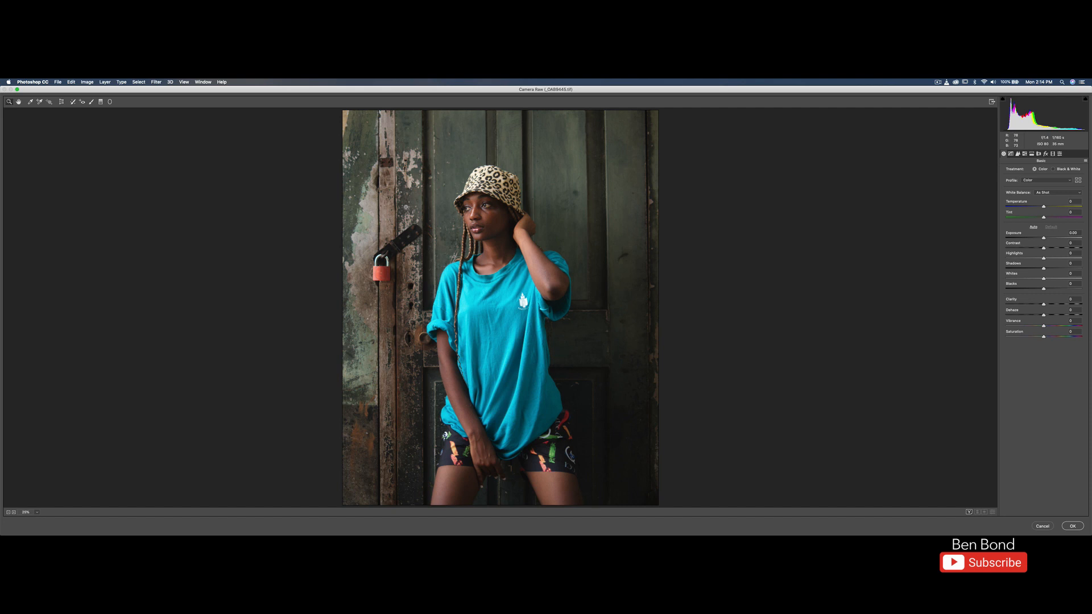
pyautogui.press('super+alt+4')
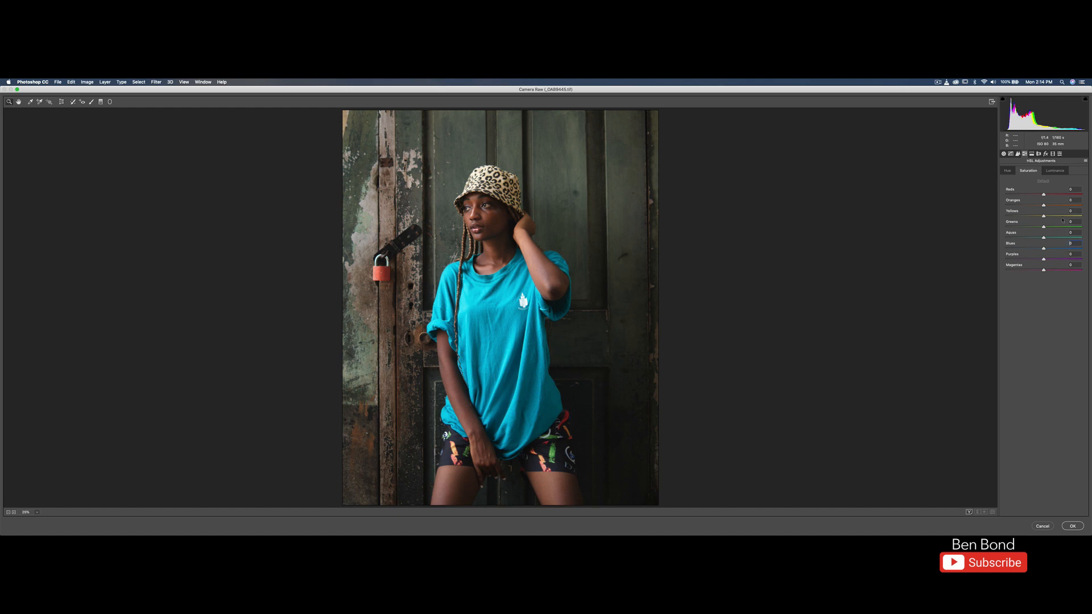
pyautogui.write('50')
pyautogui.press('Return')
pyautogui.write('5')
pyautogui.moveTo(1067, 225); pyautogui.dragTo(1063, 226)
pyautogui.click(1069, 211)
pyautogui.write('50')
pyautogui.click(1004, 154)
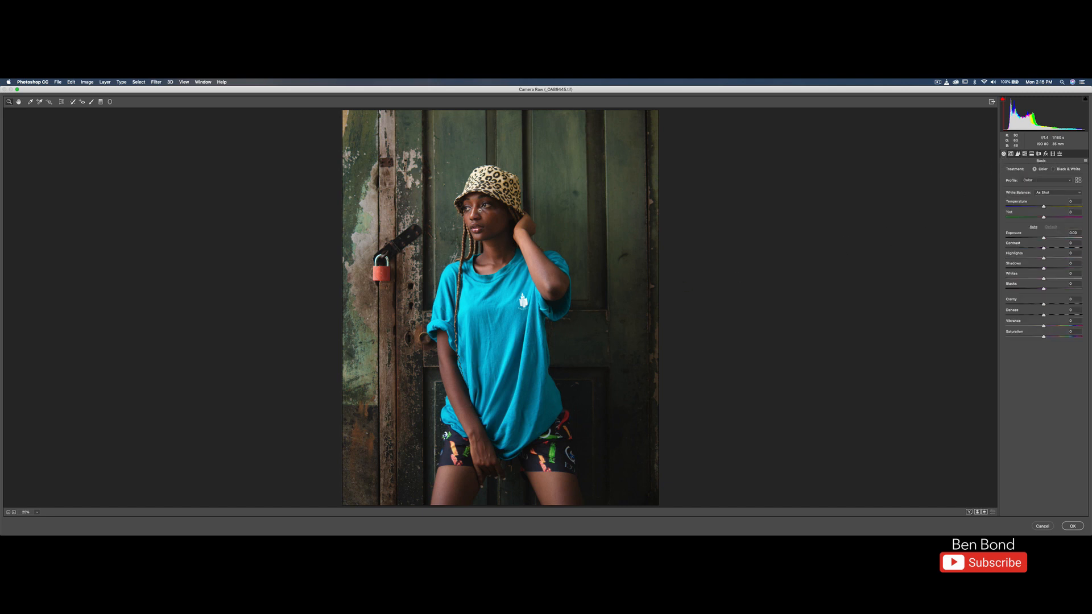
# Brighten and desaturate the whites of both eyes with the Adjustment Brush at size 2, using raised exposure and highlights and reduced saturation
pyautogui.scroll(10, 479, 210)
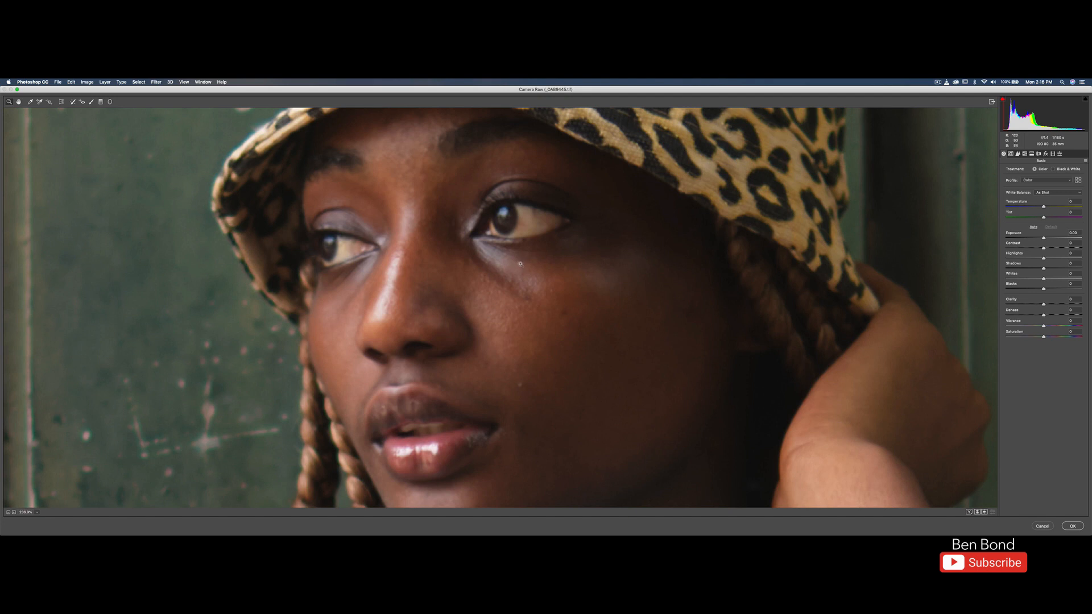
pyautogui.click(92, 102)
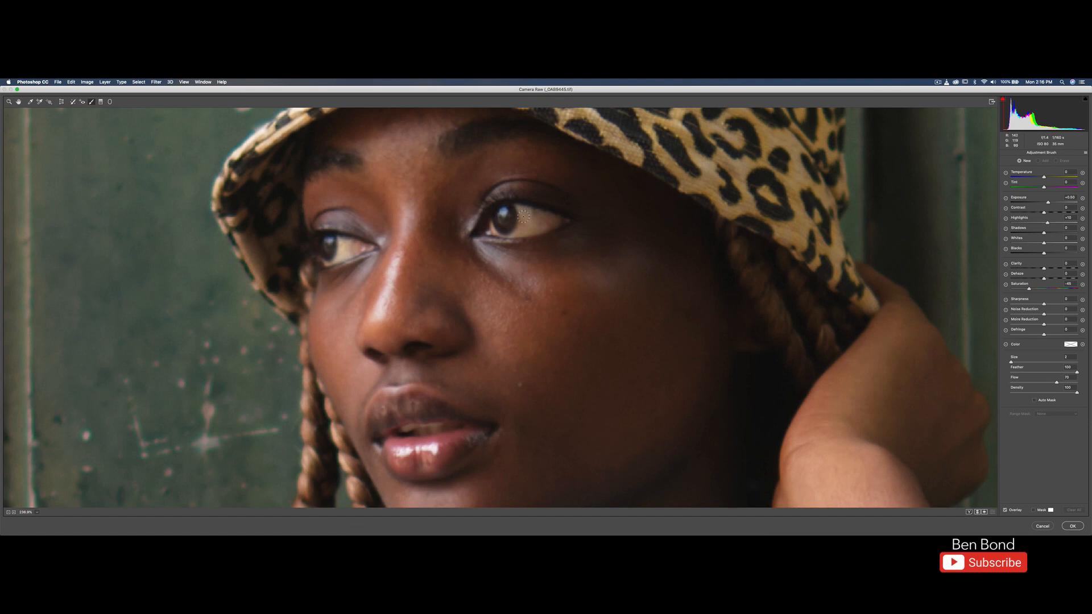
pyautogui.scroll(3, 530, 220)
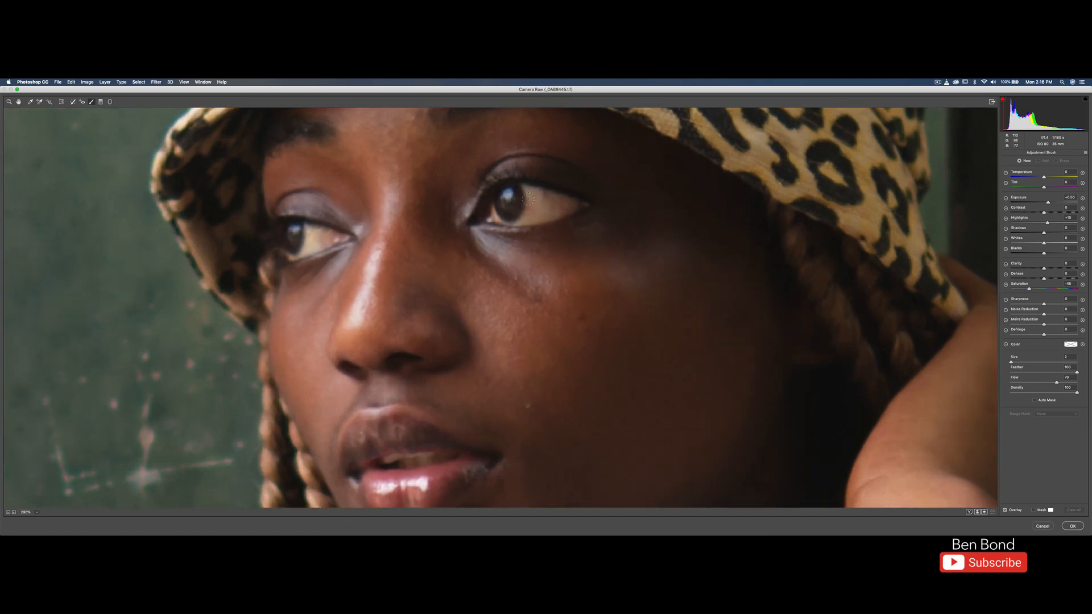
pyautogui.click(530, 195)
pyautogui.moveTo(534, 210)
pyautogui.mouseDown()
pyautogui.moveTo(559, 207)
pyautogui.moveTo(530, 208)
pyautogui.moveTo(544, 218)
pyautogui.moveTo(566, 207)
pyautogui.moveTo(524, 199)
pyautogui.mouseUp()
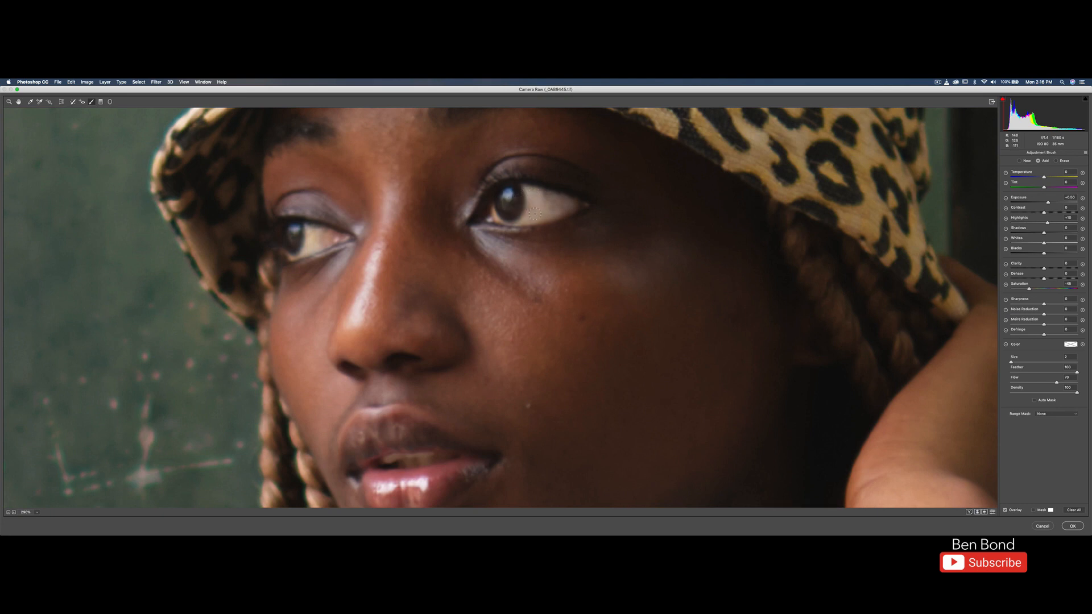
pyautogui.moveTo(309, 233)
pyautogui.mouseDown()
pyautogui.moveTo(310, 246)
pyautogui.moveTo(328, 237)
pyautogui.moveTo(286, 254)
pyautogui.mouseUp()
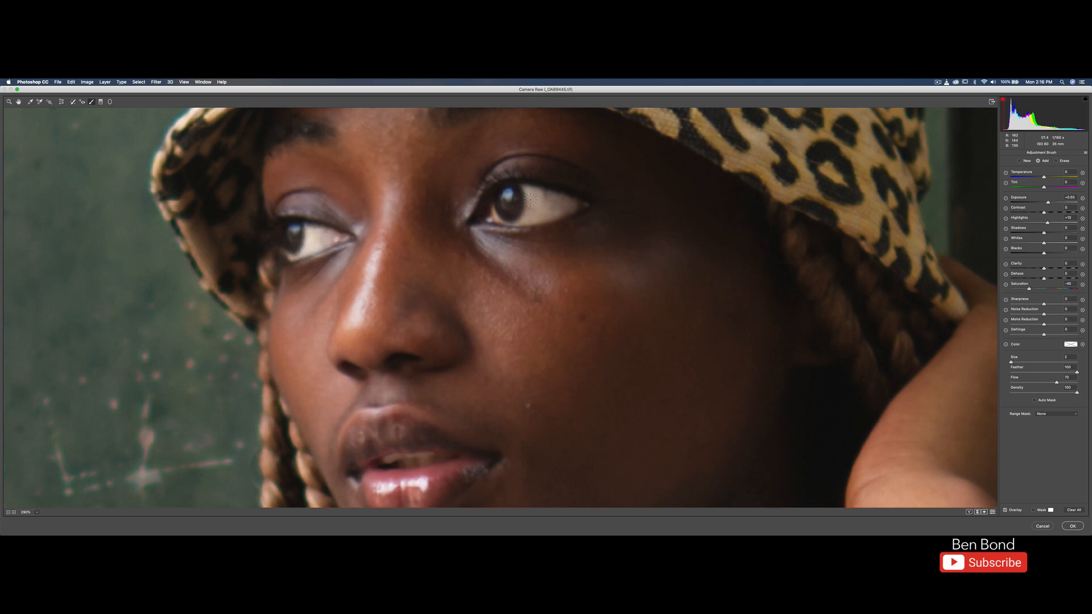
pyautogui.moveTo(496, 217); pyautogui.dragTo(495, 216)
# Brush the same brightening, desaturating adjustment over the teeth and apply the Camera Raw Filter
pyautogui.scroll(-5, 442, 309)
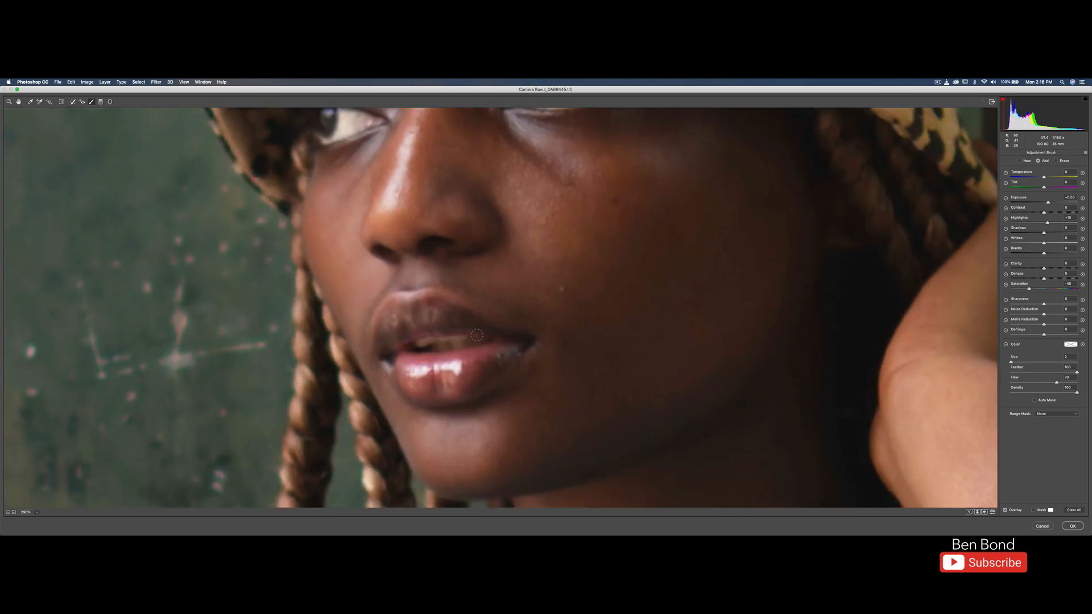
pyautogui.scroll(10, 477, 335)
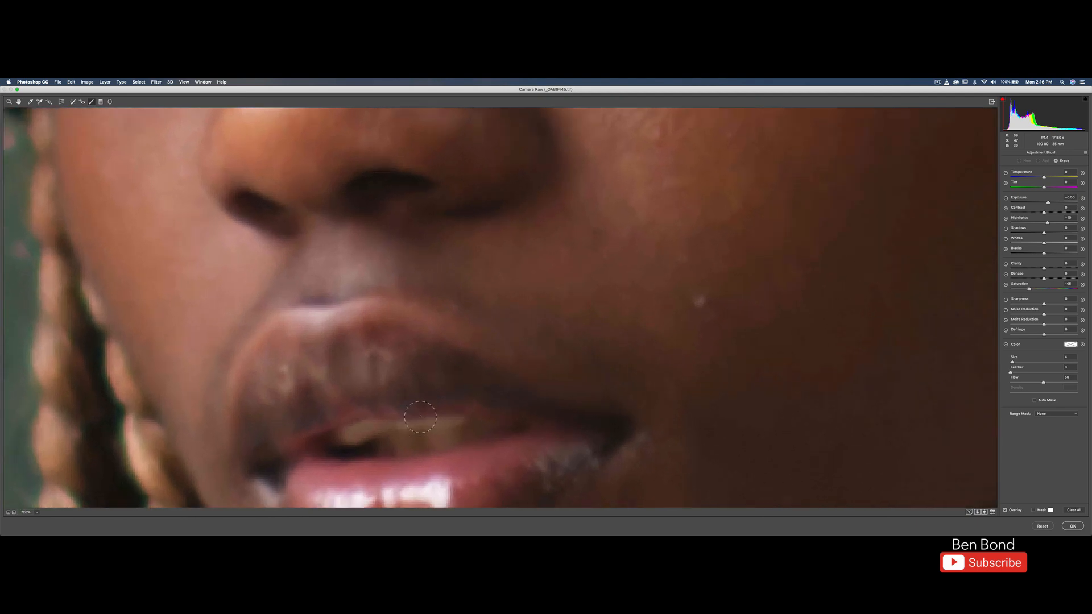
pyautogui.scroll(2, 432, 453)
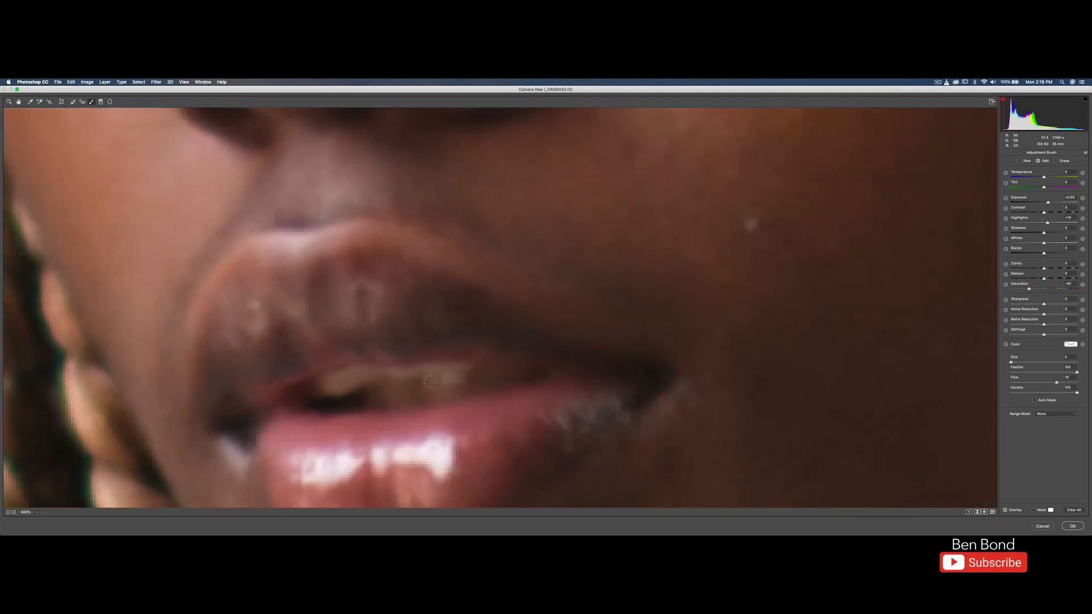
pyautogui.moveTo(430, 381)
pyautogui.mouseDown()
pyautogui.moveTo(465, 380)
pyautogui.moveTo(439, 393)
pyautogui.moveTo(449, 369)
pyautogui.moveTo(358, 374)
pyautogui.moveTo(421, 381)
pyautogui.moveTo(420, 394)
pyautogui.moveTo(384, 387)
pyautogui.mouseUp()
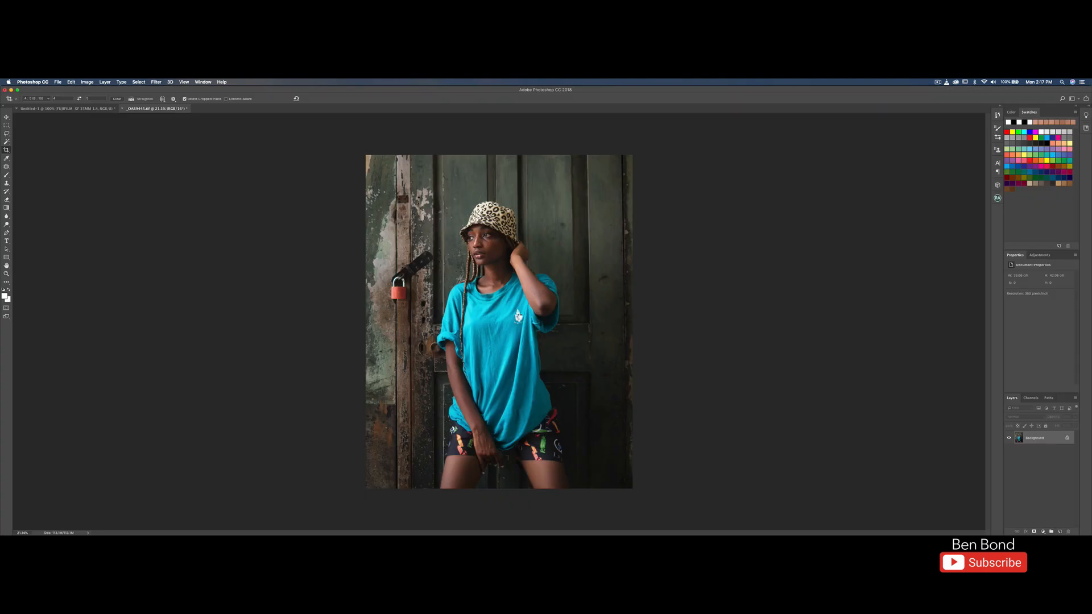
# Patch the small blemishes beneath and beside the inner corner of the nearer eye with the Patch tool and deselect
pyautogui.press('v')
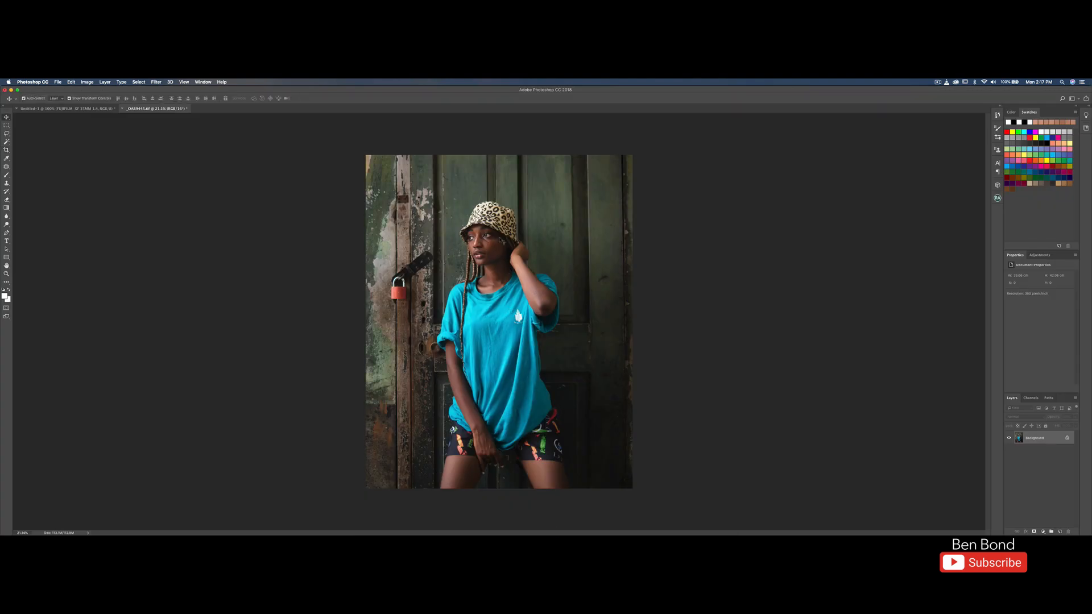
pyautogui.scroll(3, 500, 241)
pyautogui.scroll(4, 487, 238)
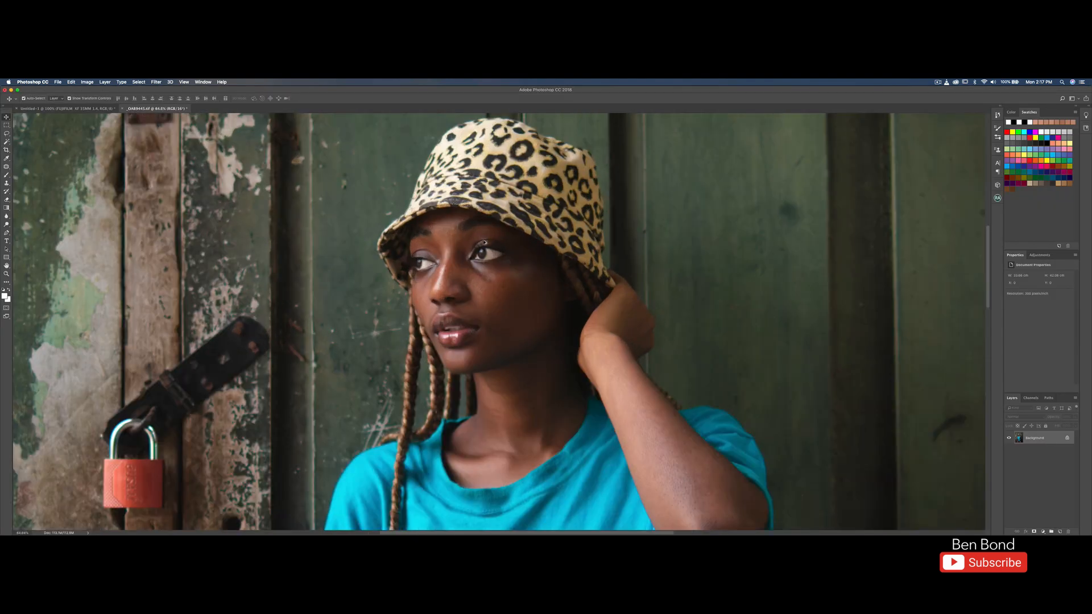
pyautogui.scroll(-6, 486, 238)
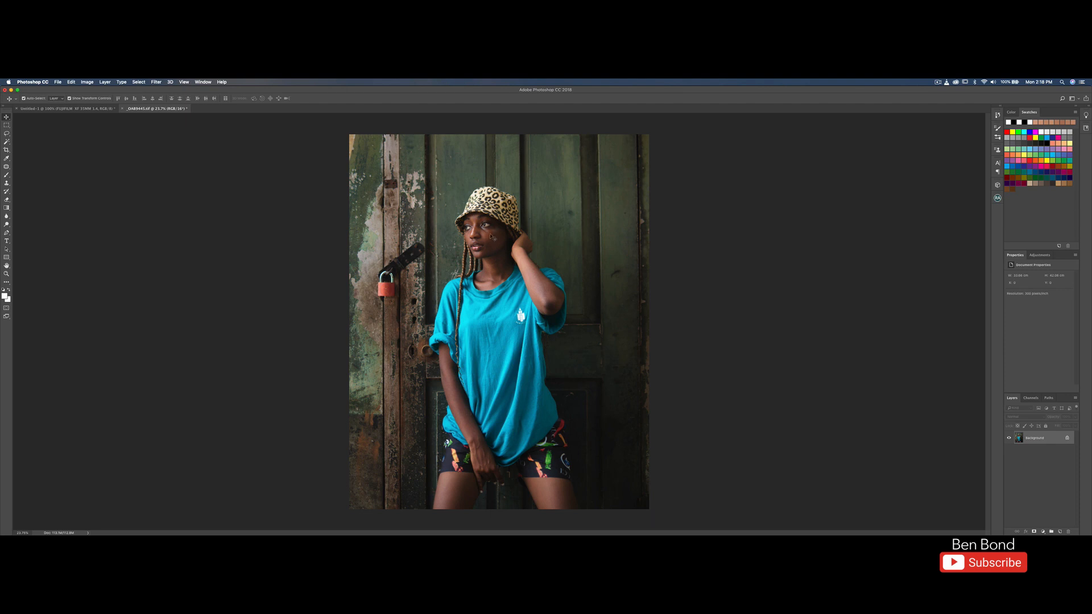
pyautogui.scroll(10, 467, 191)
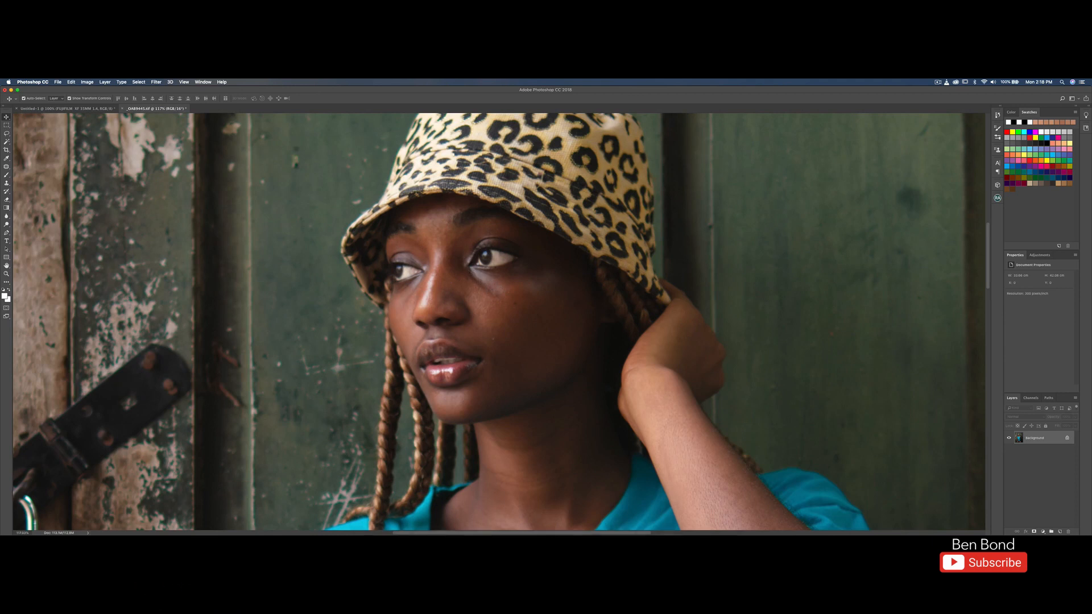
pyautogui.click(5, 166)
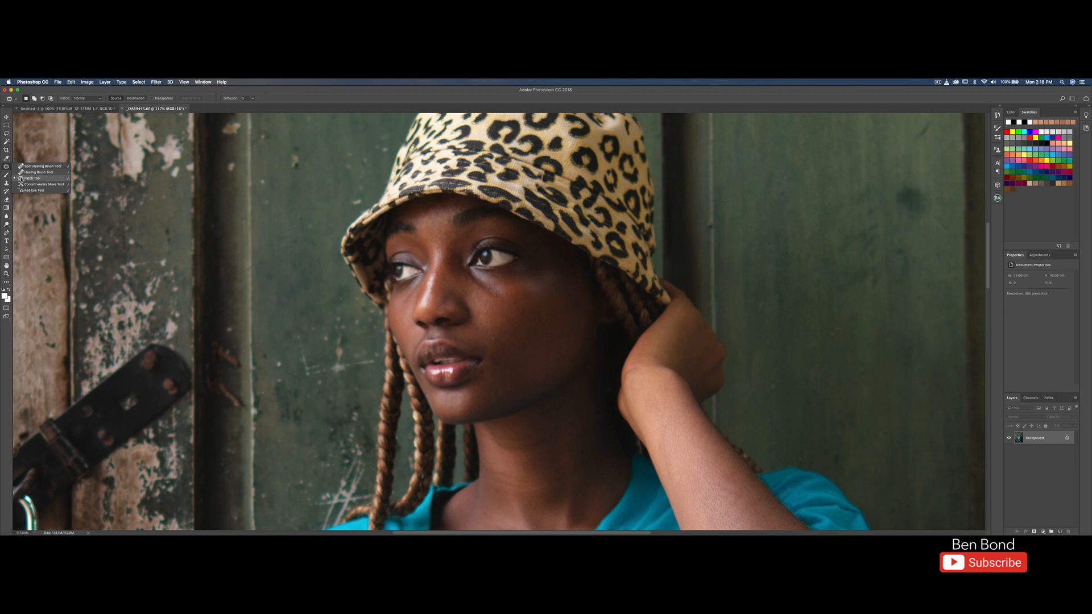
pyautogui.click(29, 178)
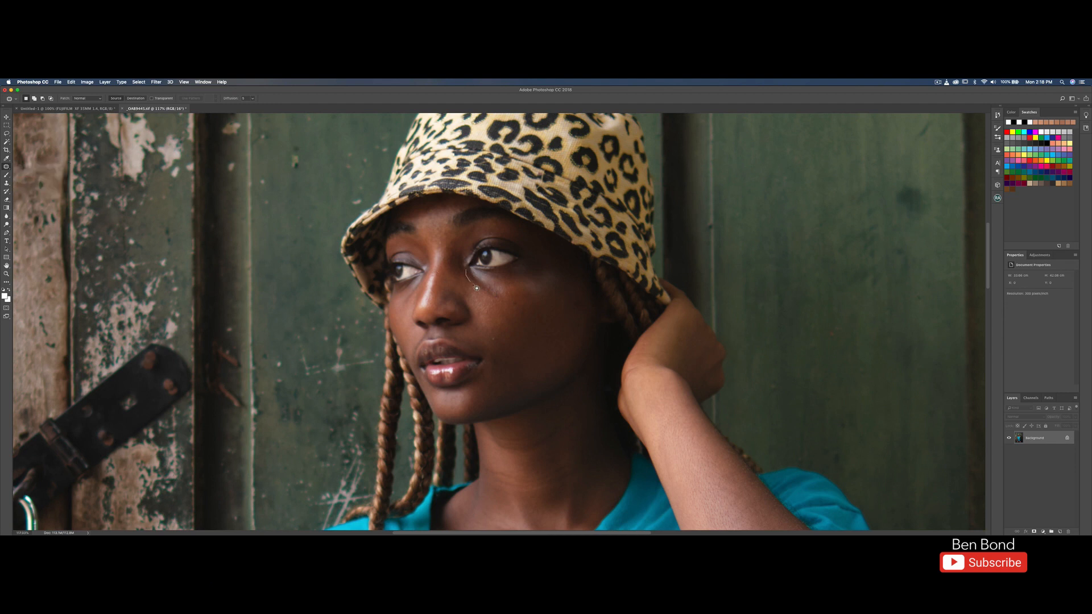
pyautogui.moveTo(488, 297)
pyautogui.mouseDown()
pyautogui.moveTo(504, 298)
pyautogui.moveTo(468, 268)
pyautogui.moveTo(483, 296)
pyautogui.mouseUp()
pyautogui.moveTo(464, 274)
pyautogui.mouseDown()
pyautogui.moveTo(496, 309)
pyautogui.moveTo(489, 290)
pyautogui.moveTo(505, 300)
pyautogui.moveTo(480, 279)
pyautogui.moveTo(496, 314)
pyautogui.moveTo(477, 292)
pyautogui.mouseUp()
pyautogui.press('super+d')
pyautogui.press('super+d')
# Patch the remaining blemishes on the cheek and under the far eye, clearing the selections
pyautogui.moveTo(495, 341); pyautogui.dragTo(485, 330)
pyautogui.moveTo(419, 287)
pyautogui.mouseDown()
pyautogui.moveTo(404, 308)
pyautogui.moveTo(424, 284)
pyautogui.moveTo(406, 320)
pyautogui.moveTo(422, 284)
pyautogui.moveTo(400, 295)
pyautogui.mouseUp()
pyautogui.moveTo(486, 336)
pyautogui.mouseDown()
pyautogui.moveTo(476, 333)
pyautogui.moveTo(500, 332)
pyautogui.moveTo(482, 337)
pyautogui.mouseUp()
pyautogui.hotkey('ctrl', 'd')
pyautogui.moveTo(566, 312)
pyautogui.mouseDown()
pyautogui.moveTo(573, 297)
pyautogui.moveTo(561, 318)
pyautogui.moveTo(572, 329)
pyautogui.moveTo(551, 334)
pyautogui.mouseUp()
pyautogui.hotkey('ctrl', 'd')
# Run the Custom frequency separation from Beauty Retouch, adjusting the High Pass radius and applying the Gaussian Blur
pyautogui.scroll(-10, 469, 247)
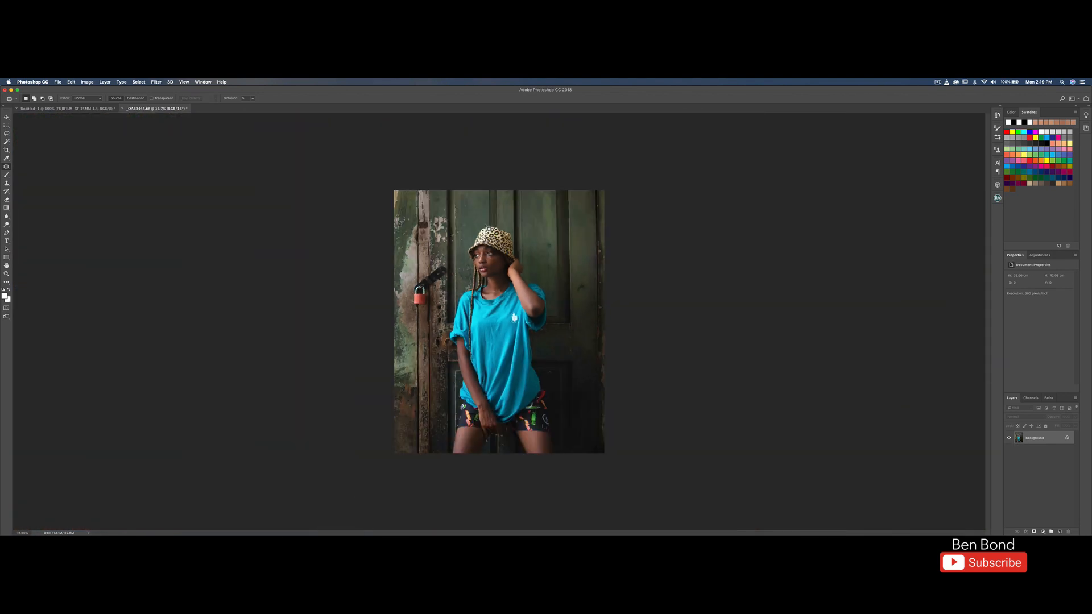
pyautogui.scroll(4, 502, 254)
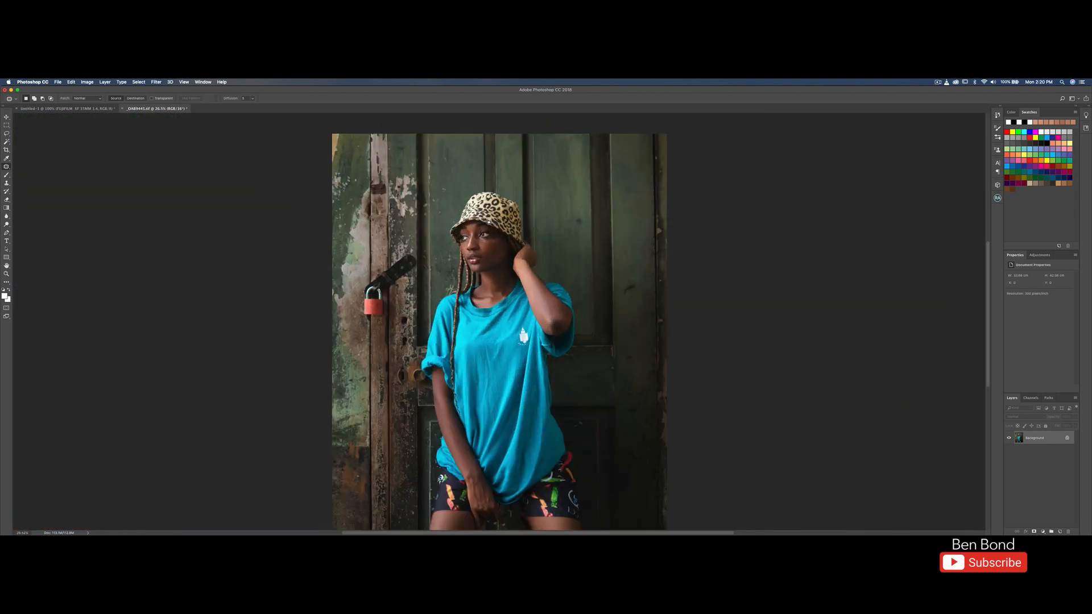
pyautogui.scroll(-5, 491, 224)
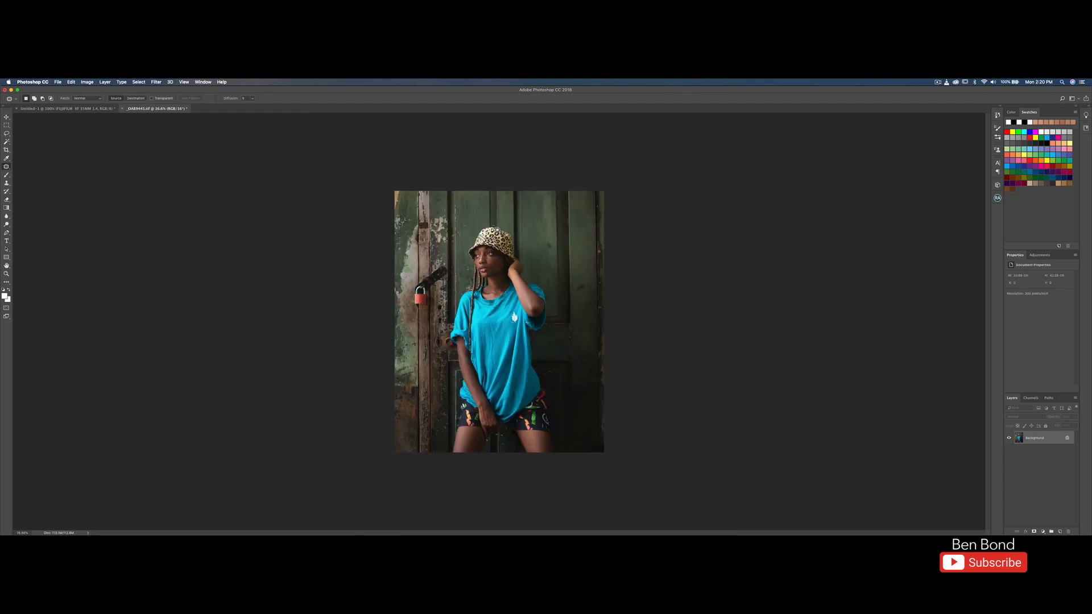
pyautogui.scroll(3, 498, 230)
pyautogui.scroll(2, 497, 229)
pyautogui.scroll(2, 494, 229)
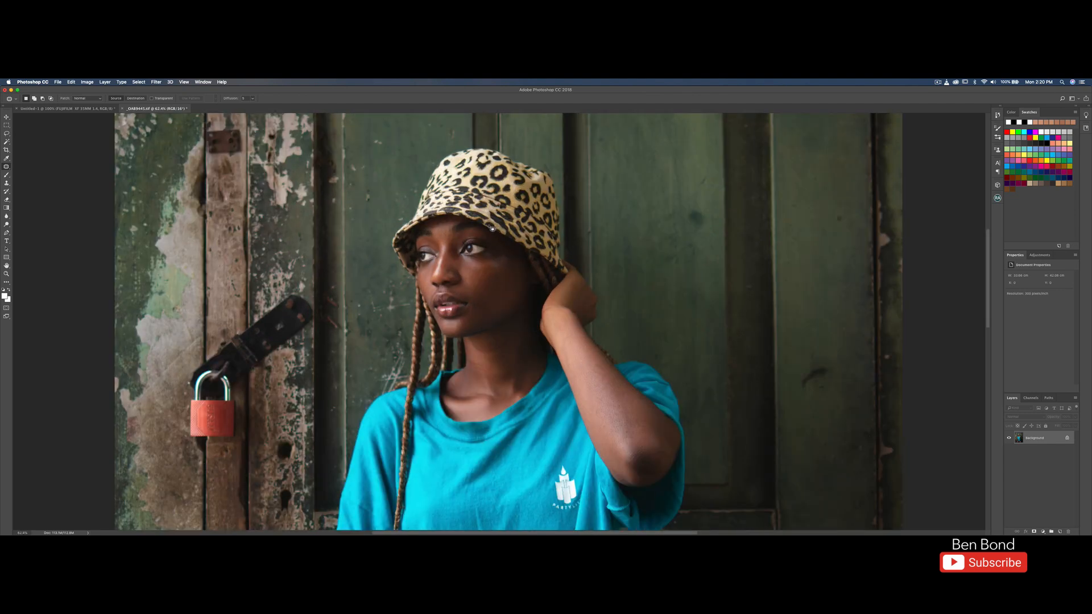
pyautogui.click(998, 199)
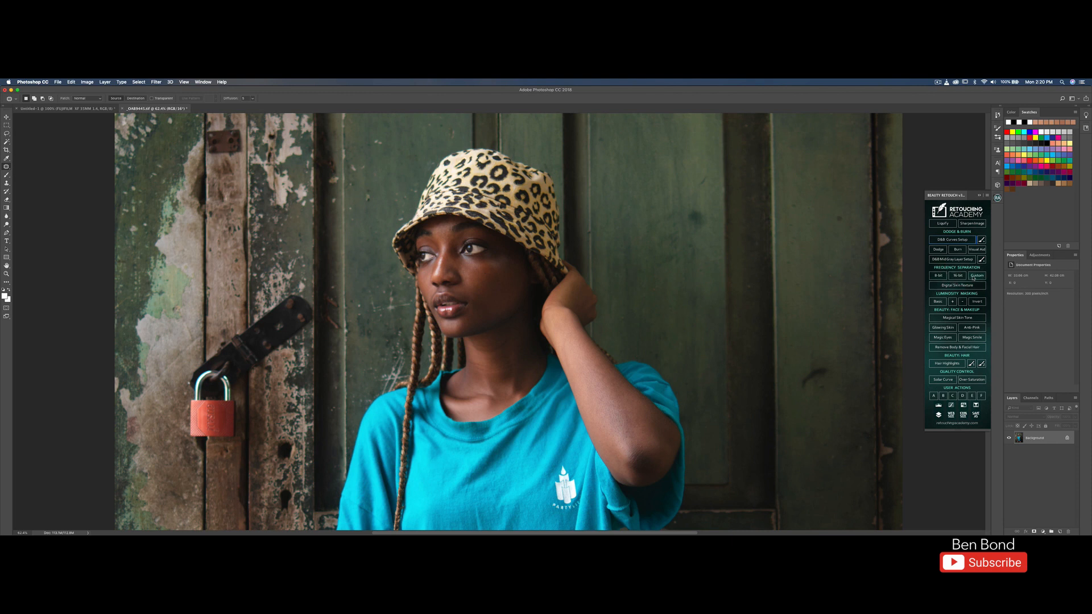
pyautogui.click(976, 275)
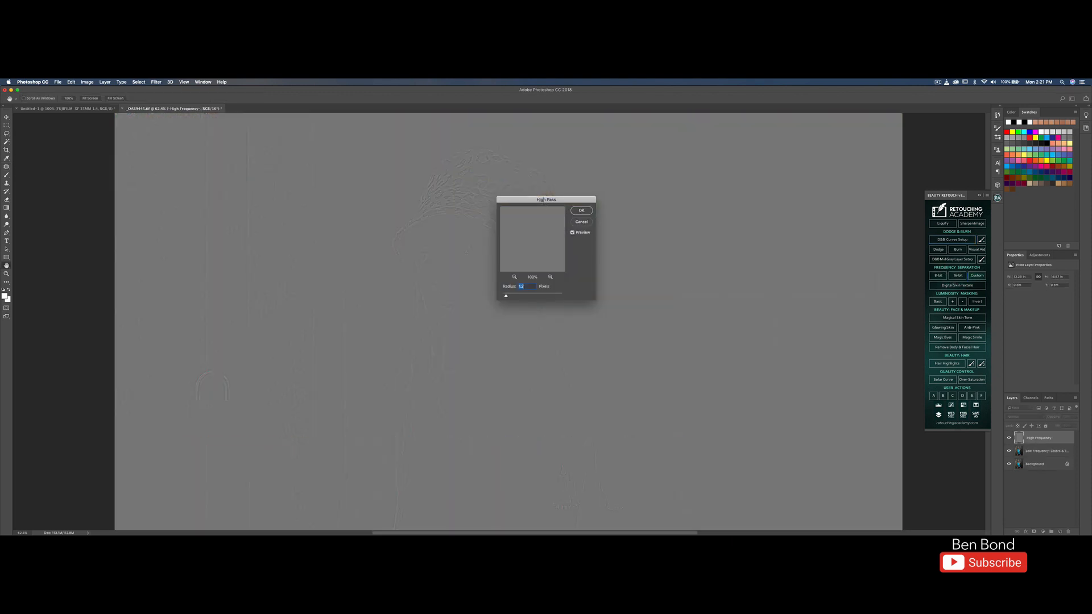
pyautogui.moveTo(541, 199); pyautogui.dragTo(604, 212)
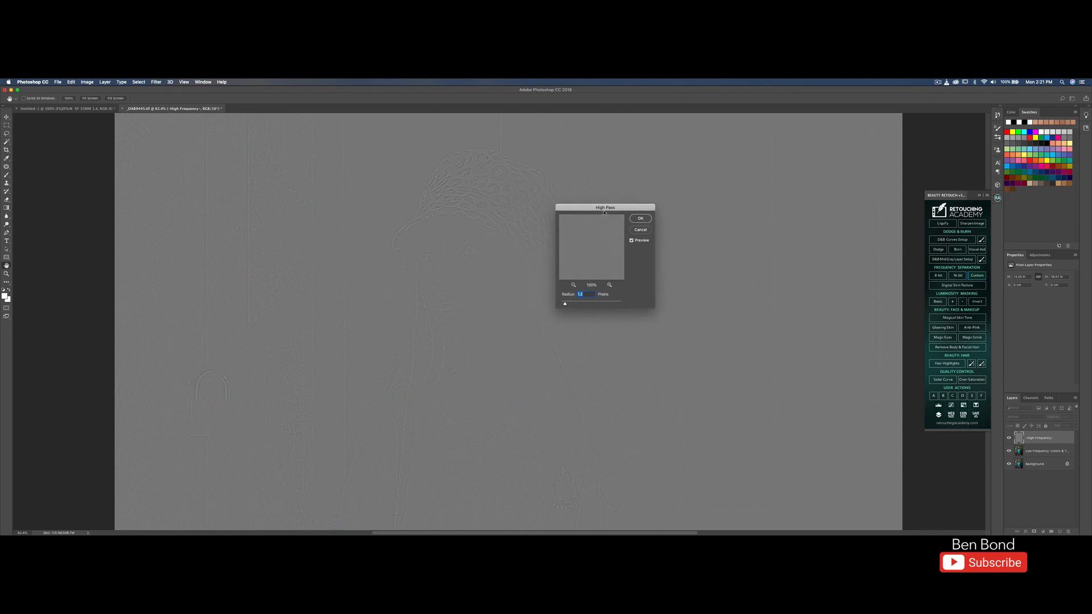
pyautogui.moveTo(567, 304); pyautogui.dragTo(570, 305)
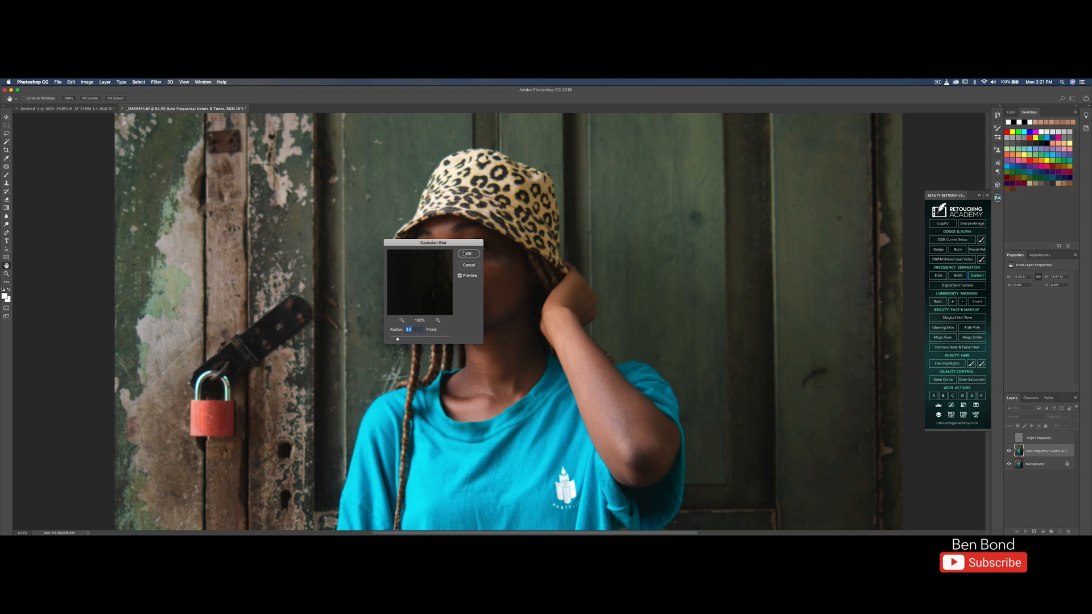
pyautogui.click(467, 254)
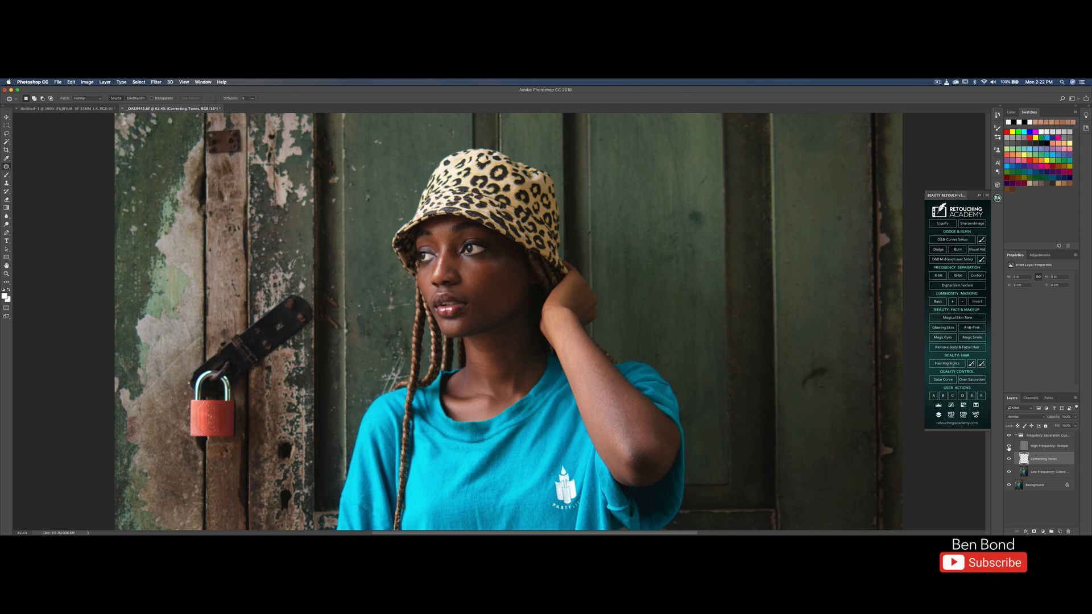
# Hide the High Frequency Texture layer and activate the Healing Brush for retouching on the Correcting Tones layer
pyautogui.click(1009, 446)
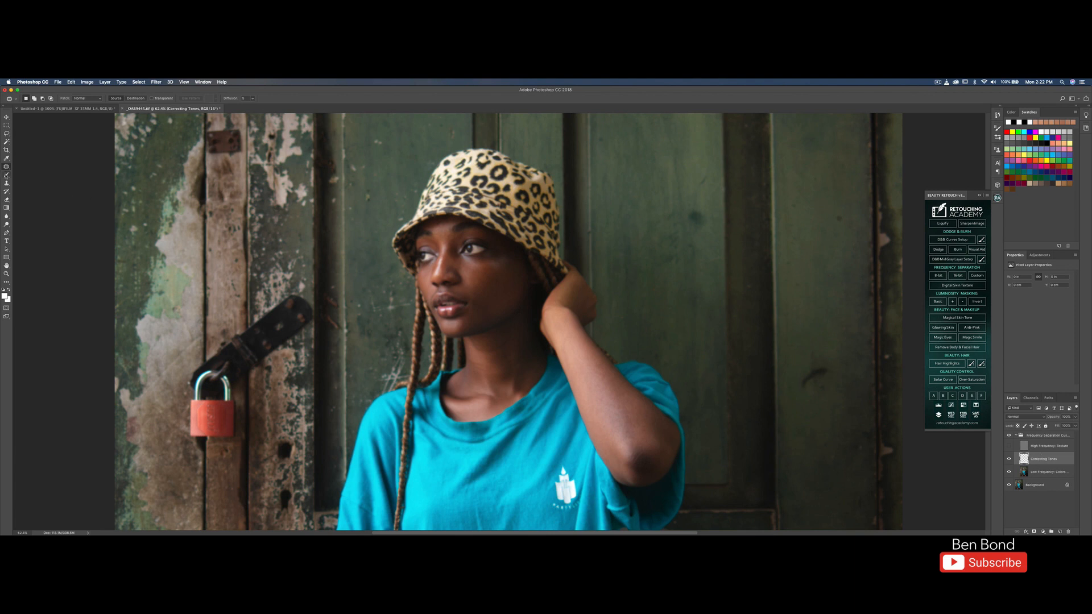
pyautogui.rightClick(6, 175)
pyautogui.click(25, 193)
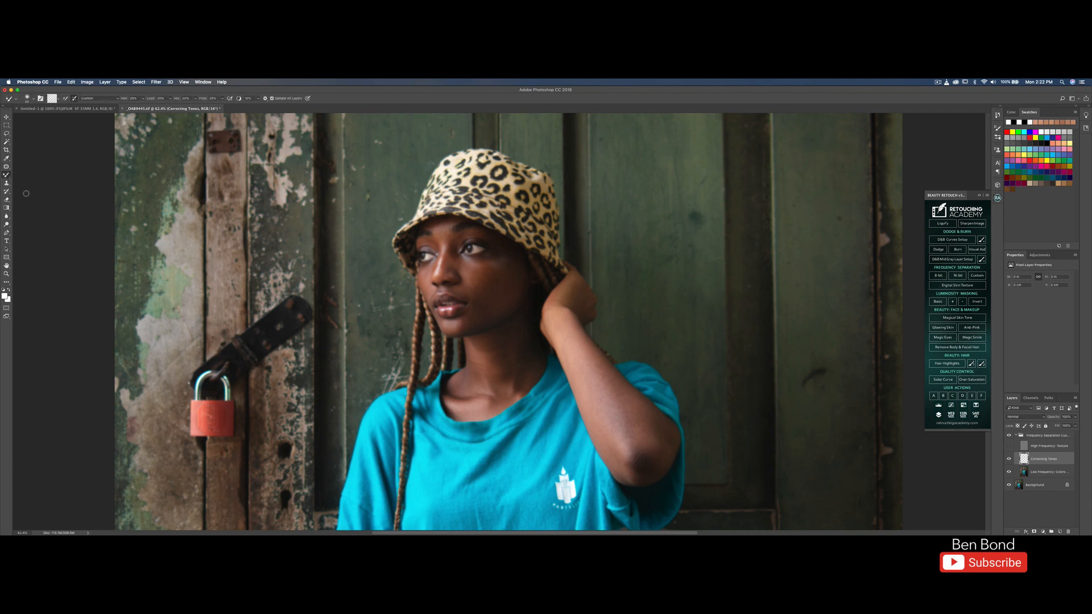
pyautogui.rightClick(10, 176)
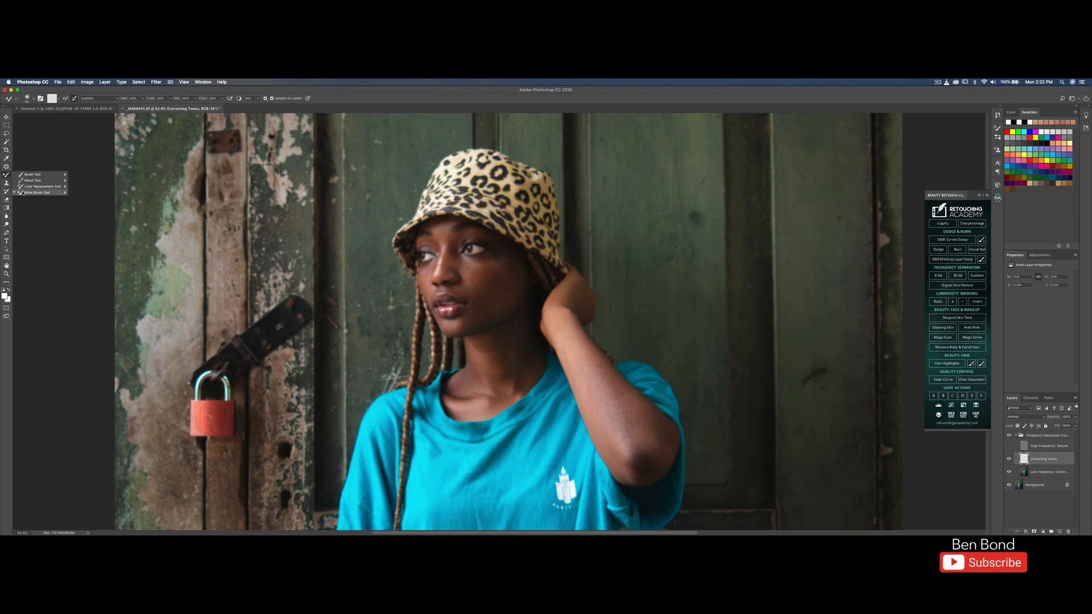
pyautogui.click(23, 193)
pyautogui.click(6, 167)
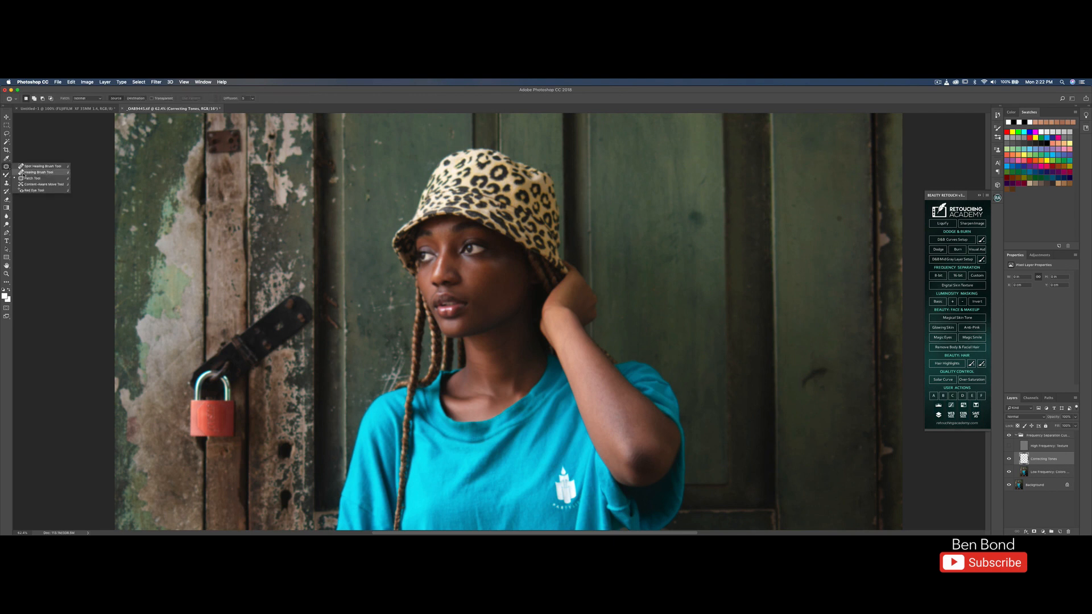
pyautogui.click(6, 175)
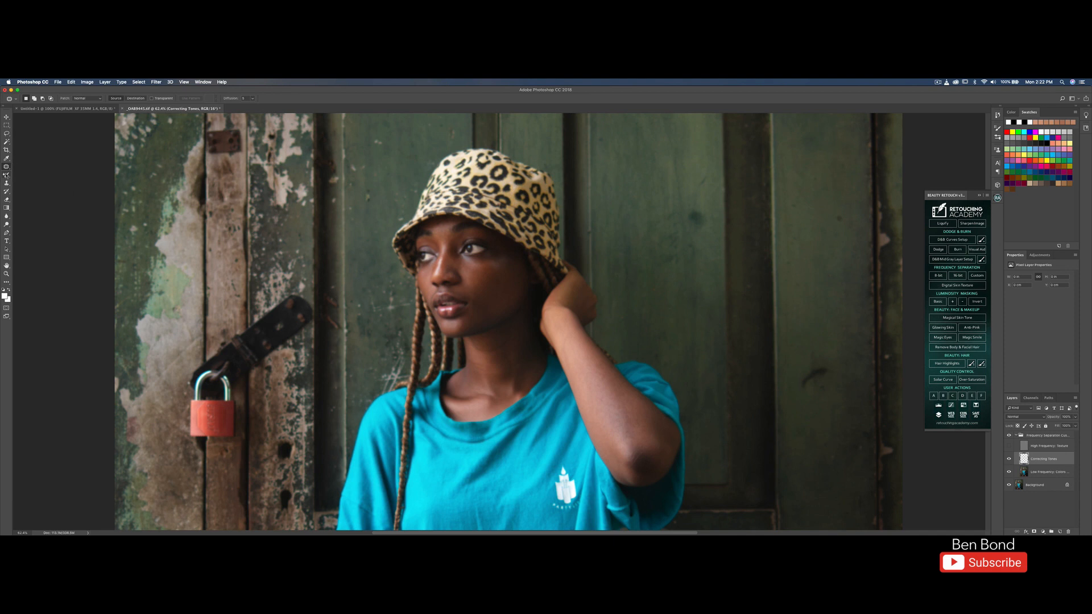
pyautogui.click(7, 166)
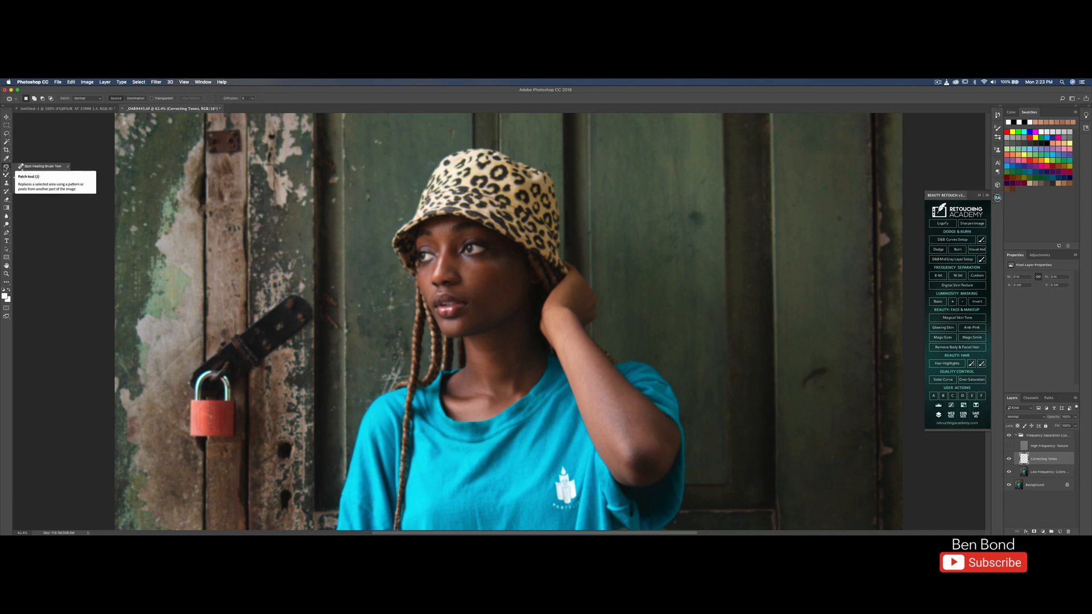
pyautogui.click(25, 172)
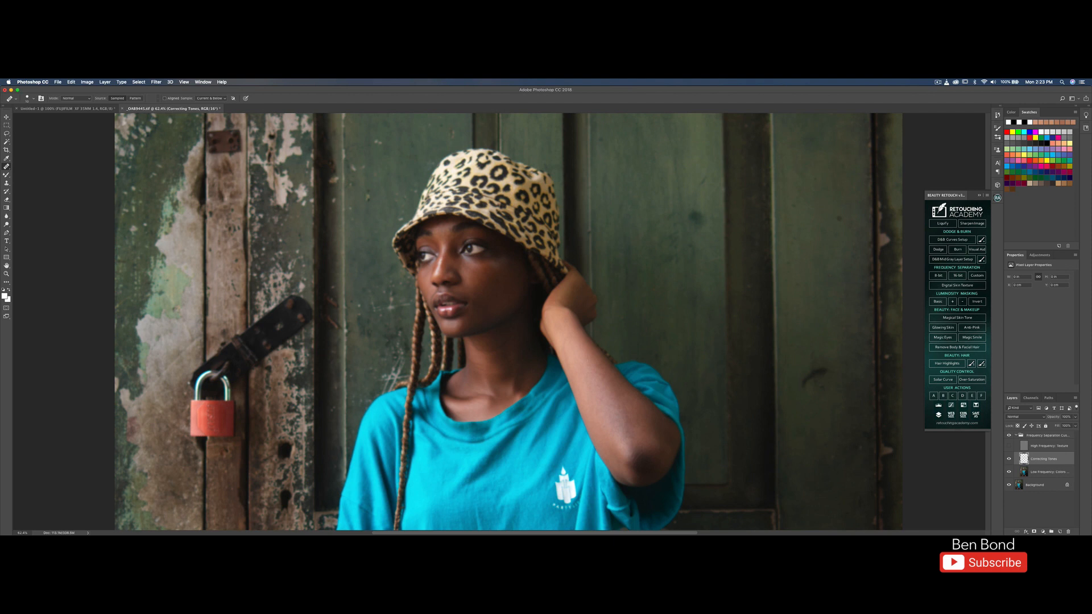
# Even out the tones of the nearer cheek with an enlarged Healing Brush, sampling clean skin close by
pyautogui.moveTo(452, 221); pyautogui.dragTo(481, 266)
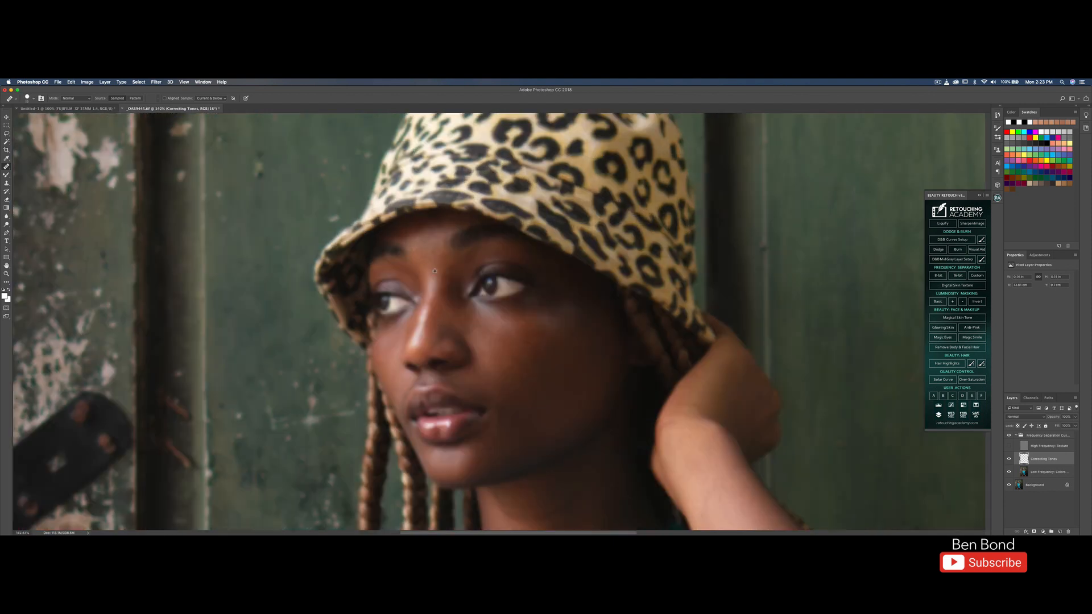
pyautogui.press(']')
pyautogui.press(']')
pyautogui.click(607, 344)
pyautogui.keyDown('alt'); pyautogui.click(558, 357); pyautogui.keyUp('alt')
pyautogui.moveTo(541, 348)
pyautogui.mouseDown()
pyautogui.moveTo(541, 361)
pyautogui.moveTo(501, 331)
pyautogui.mouseUp()
pyautogui.keyDown('alt'); pyautogui.click(498, 376); pyautogui.keyUp('alt')
pyautogui.keyDown('alt'); pyautogui.click(517, 342); pyautogui.keyUp('alt')
pyautogui.moveTo(468, 320); pyautogui.dragTo(465, 313)
pyautogui.moveTo(503, 367); pyautogui.dragTo(511, 372)
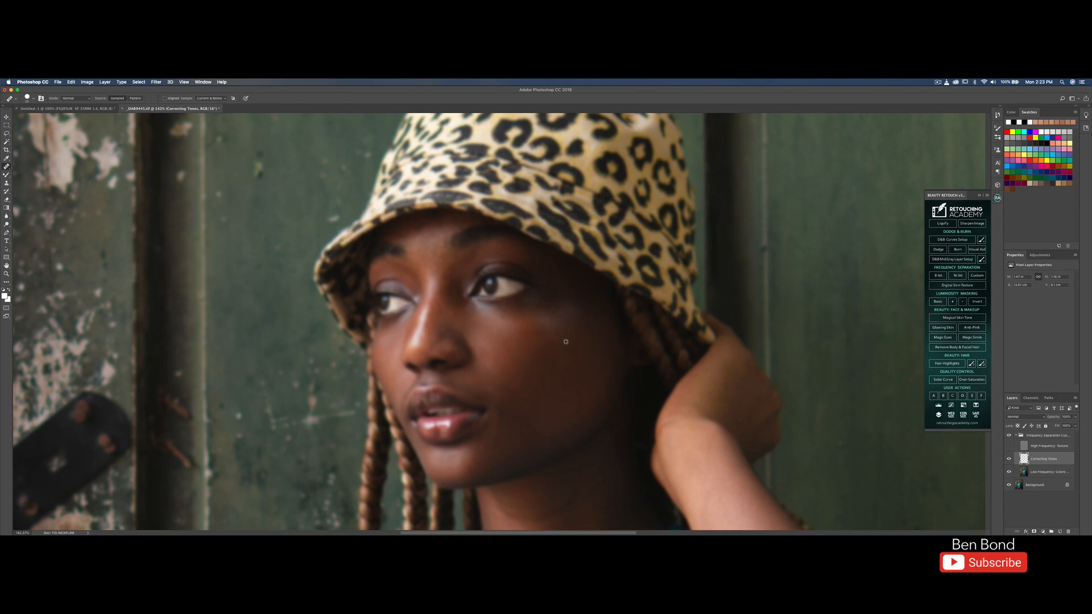
# Heal uneven tones on the forehead, brow area and nose with a smaller Healing Brush sampled from between the eyes
pyautogui.keyDown('alt'); pyautogui.click(446, 273); pyautogui.keyUp('alt')
pyautogui.press('[')
pyautogui.press('[')
pyautogui.moveTo(472, 260); pyautogui.dragTo(469, 265)
pyautogui.moveTo(433, 233); pyautogui.dragTo(422, 244)
pyautogui.moveTo(451, 307); pyautogui.dragTo(448, 312)
# Blend the skin tones across the forehead with the Mixer Brush, using a smaller brush toward the hat's edge
pyautogui.click(7, 175)
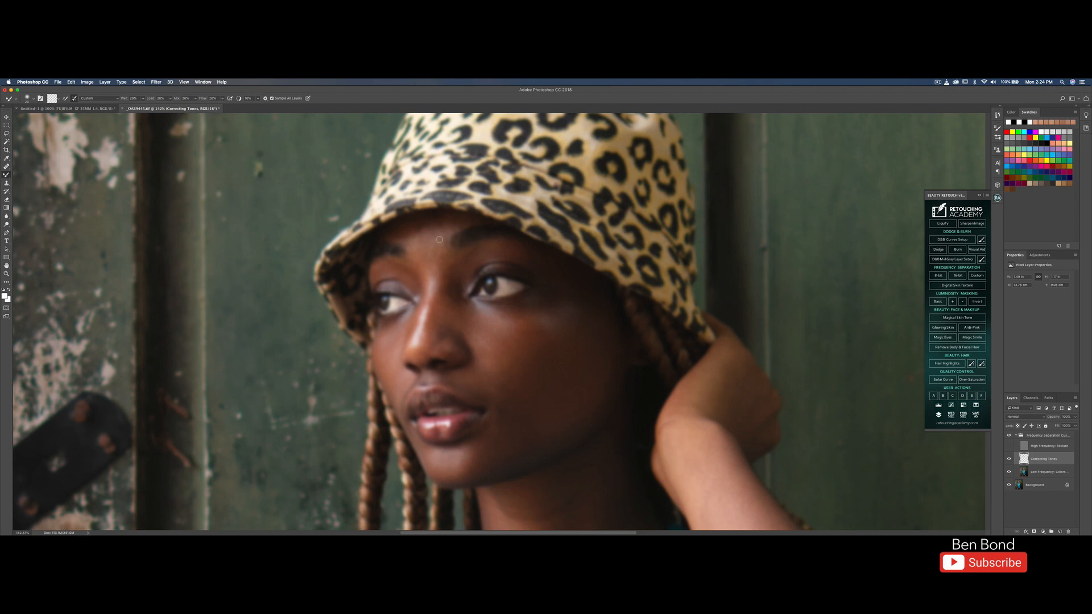
pyautogui.press(']')
pyautogui.press(']')
pyautogui.press(']')
pyautogui.moveTo(443, 228)
pyautogui.mouseDown()
pyautogui.moveTo(434, 257)
pyautogui.moveTo(446, 228)
pyautogui.moveTo(445, 239)
pyautogui.mouseUp()
pyautogui.press('[')
pyautogui.press('[')
pyautogui.press('[')
pyautogui.moveTo(412, 236); pyautogui.dragTo(420, 226)
# Blend the skin tones on the far and near cheeks with the Mixer Brush
pyautogui.moveTo(383, 356); pyautogui.dragTo(389, 369)
pyautogui.press('[')
pyautogui.moveTo(487, 377)
pyautogui.mouseDown()
pyautogui.moveTo(466, 382)
pyautogui.moveTo(495, 324)
pyautogui.mouseUp()
pyautogui.press(']')
# Smooth the tones along the raised hand and forearm with a larger Mixer Brush
pyautogui.scroll(-8, 471, 265)
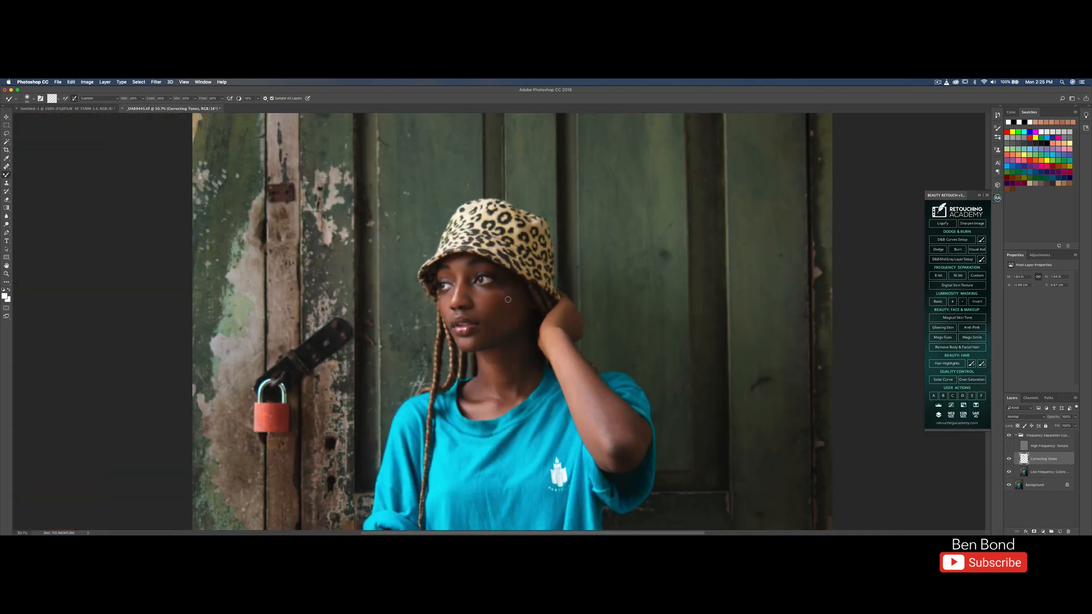
pyautogui.press(']')
pyautogui.moveTo(553, 344)
pyautogui.mouseDown()
pyautogui.moveTo(575, 387)
pyautogui.moveTo(543, 328)
pyautogui.moveTo(609, 393)
pyautogui.moveTo(591, 381)
pyautogui.moveTo(602, 406)
pyautogui.moveTo(576, 380)
pyautogui.mouseUp()
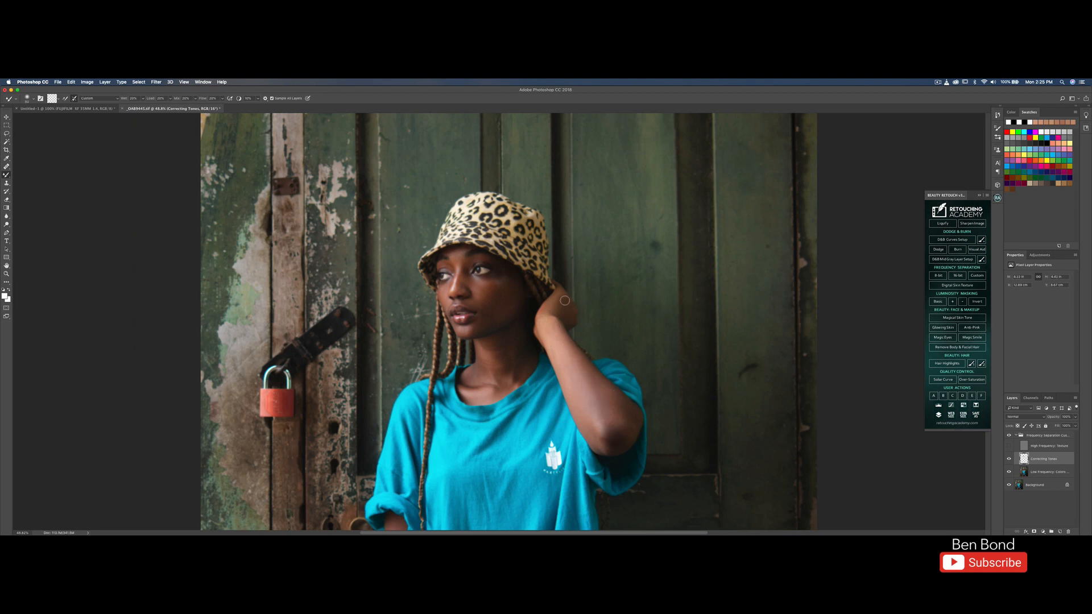
pyautogui.press('[')
pyautogui.press('[')
# Heal the uneven tones on the lowered arm and hand with an enlarged Healing Brush
pyautogui.press('h')
pyautogui.moveTo(517, 282); pyautogui.dragTo(483, 380)
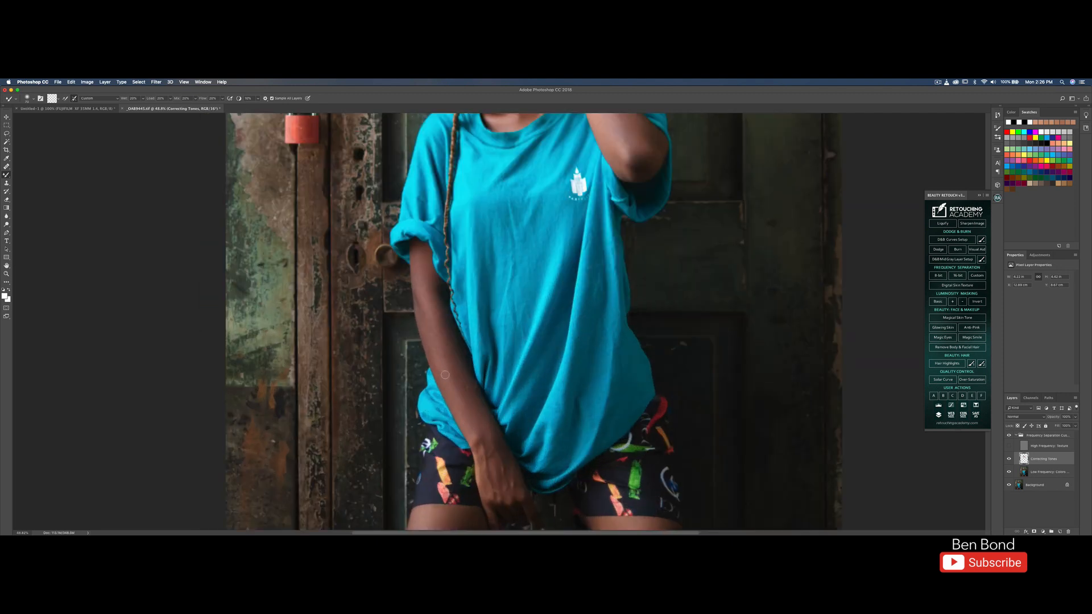
pyautogui.press('j')
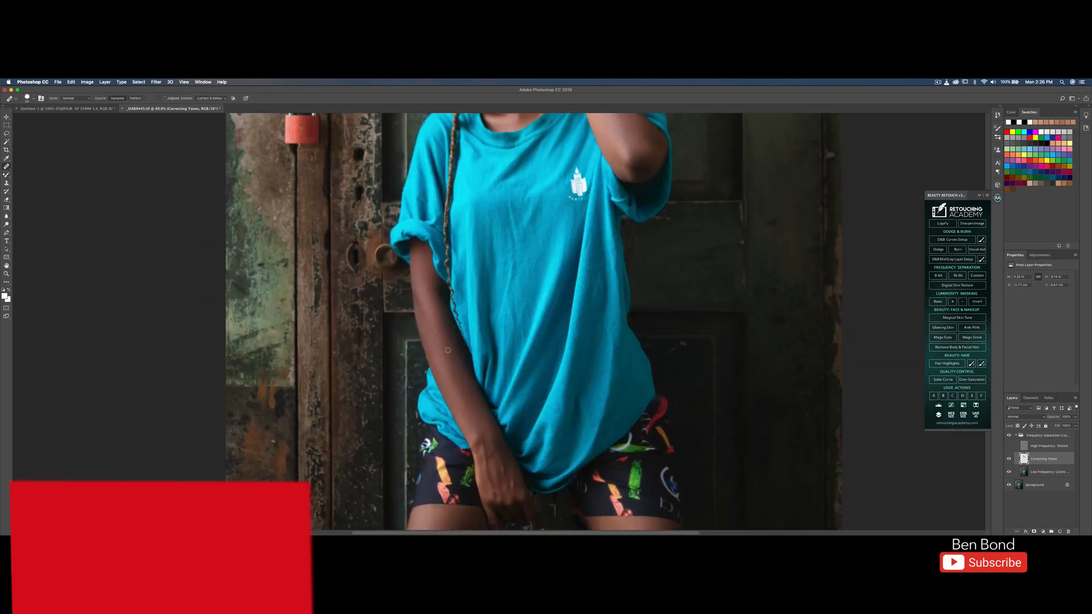
pyautogui.press(']')
pyautogui.press(']')
pyautogui.press(']')
pyautogui.moveTo(448, 350); pyautogui.dragTo(438, 315)
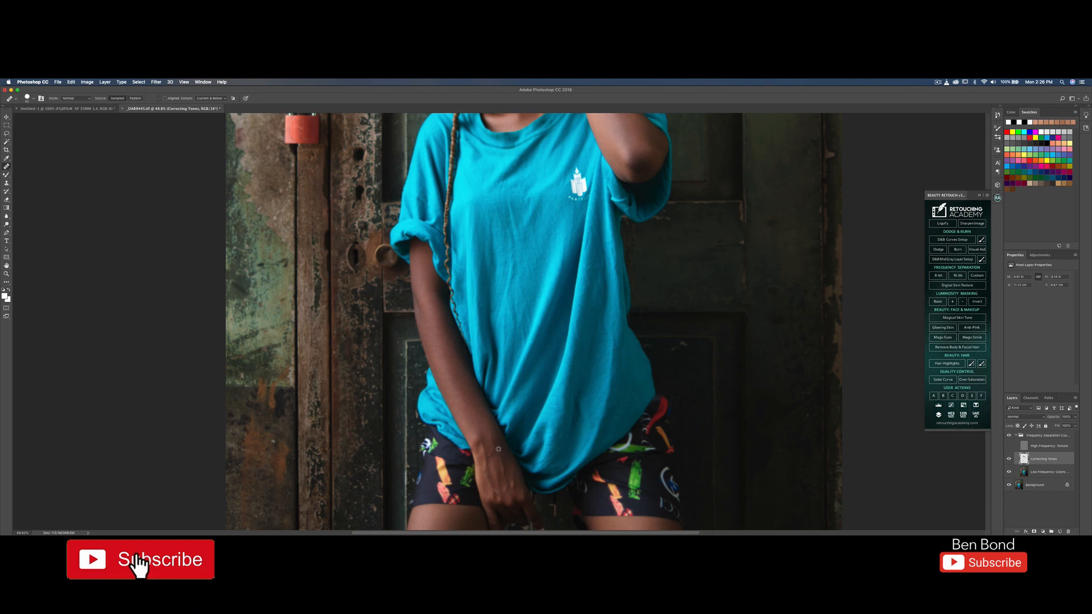
pyautogui.moveTo(498, 448); pyautogui.dragTo(512, 487)
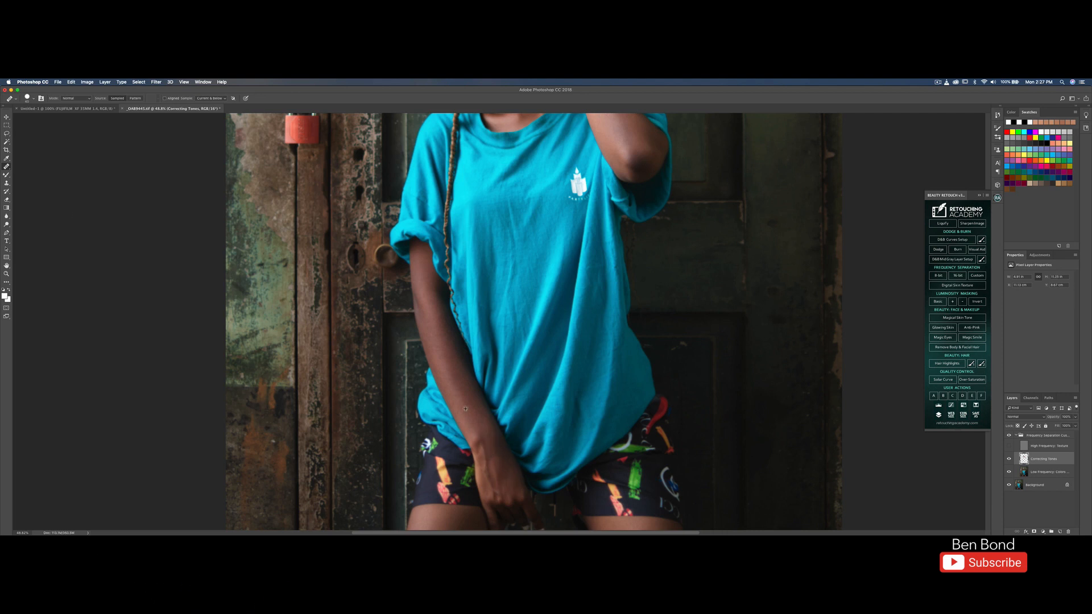
# Blend the skin tones along the lowered arm and wrist with the Mixer Brush
pyautogui.press('b')
pyautogui.moveTo(483, 447)
pyautogui.mouseDown()
pyautogui.moveTo(511, 469)
pyautogui.moveTo(481, 462)
pyautogui.moveTo(502, 491)
pyautogui.moveTo(494, 471)
pyautogui.mouseUp()
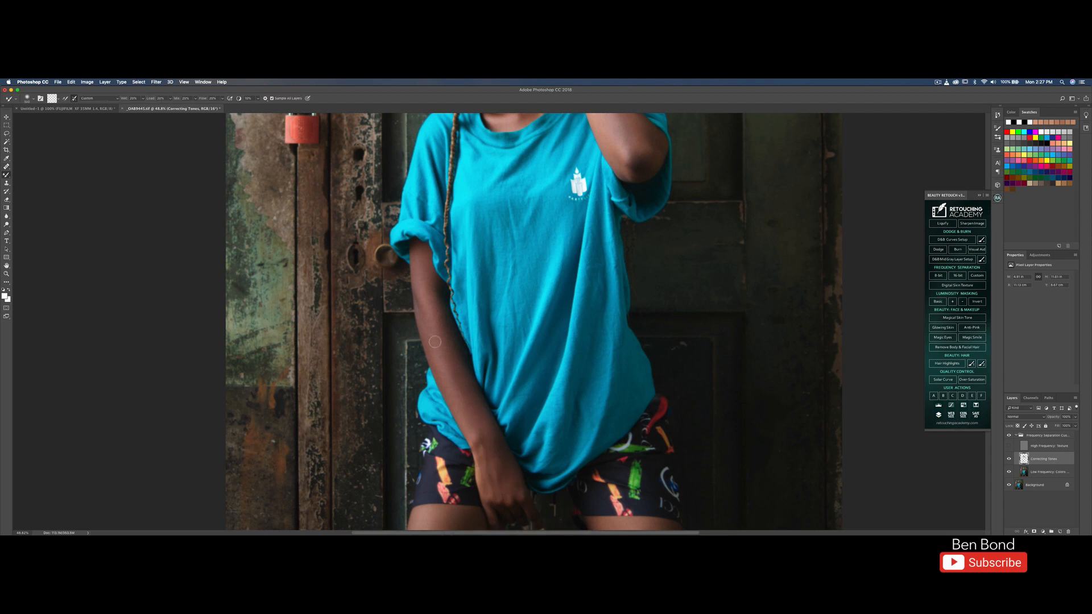
pyautogui.moveTo(435, 342)
pyautogui.mouseDown()
pyautogui.moveTo(456, 348)
pyautogui.moveTo(424, 271)
pyautogui.moveTo(440, 325)
pyautogui.moveTo(423, 291)
pyautogui.mouseUp()
# Blend the tones around the elbow of the raised arm with an enlarged Mixer Brush
pyautogui.press('h')
pyautogui.moveTo(469, 367); pyautogui.dragTo(533, 268)
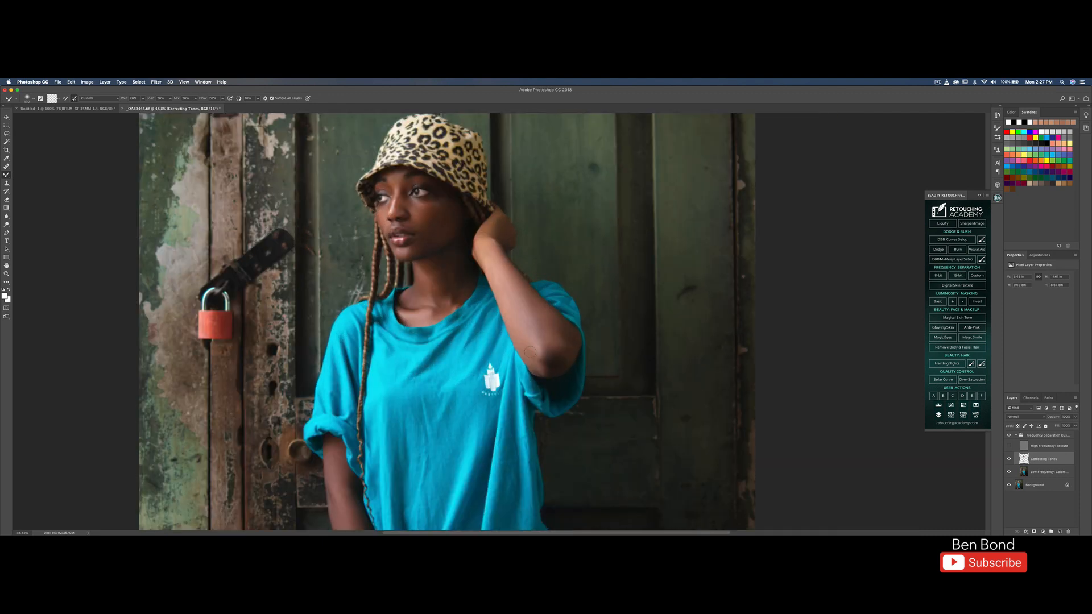
pyautogui.press(']')
pyautogui.moveTo(555, 352)
pyautogui.mouseDown()
pyautogui.moveTo(515, 282)
pyautogui.moveTo(557, 330)
pyautogui.mouseUp()
pyautogui.press('[')
pyautogui.press('[')
pyautogui.press('[')
# Smooth the creases on the front of the blue T-shirt with an enlarged Mixer Brush
pyautogui.scroll(-3, 464, 294)
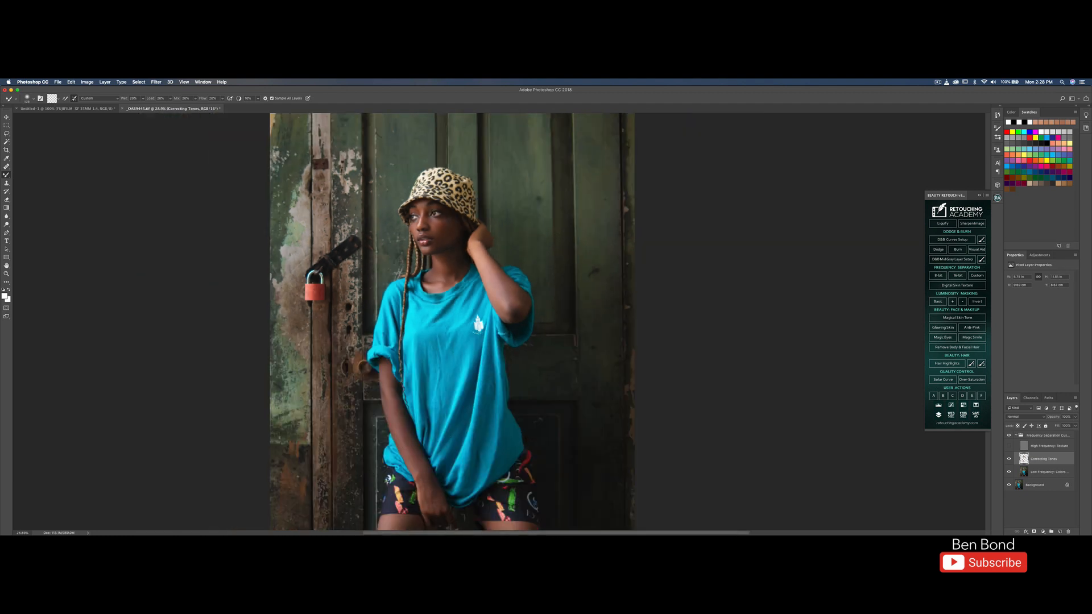
pyautogui.press(']')
pyautogui.moveTo(478, 348); pyautogui.dragTo(461, 350)
pyautogui.scroll(3, 454, 323)
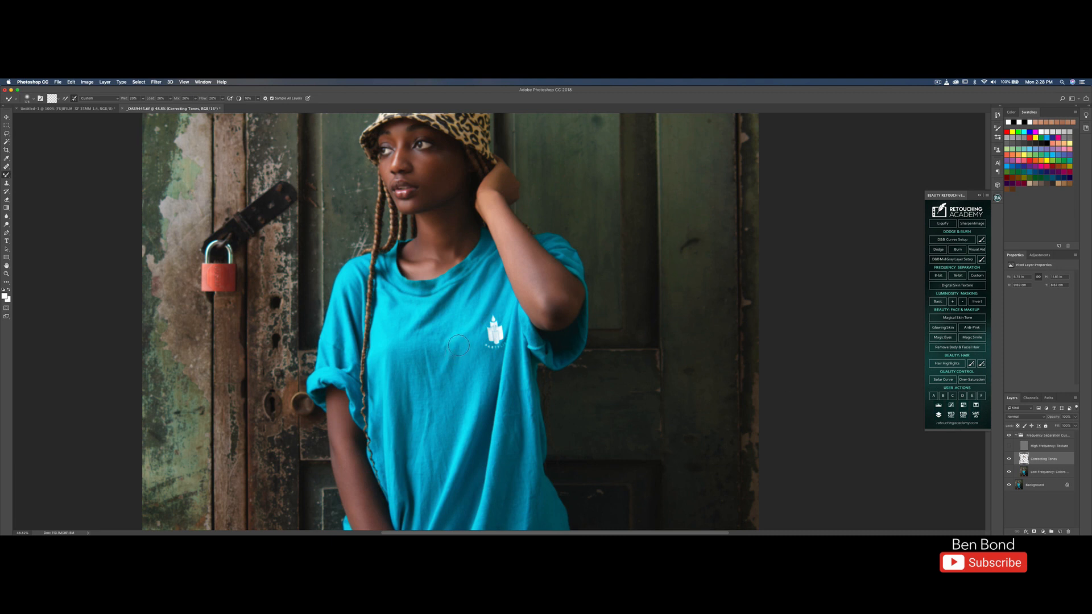
# Blend the remaining creases across the chest and lower part of the blue T-shirt with the Mixer Brush
pyautogui.scroll(-3, 458, 346)
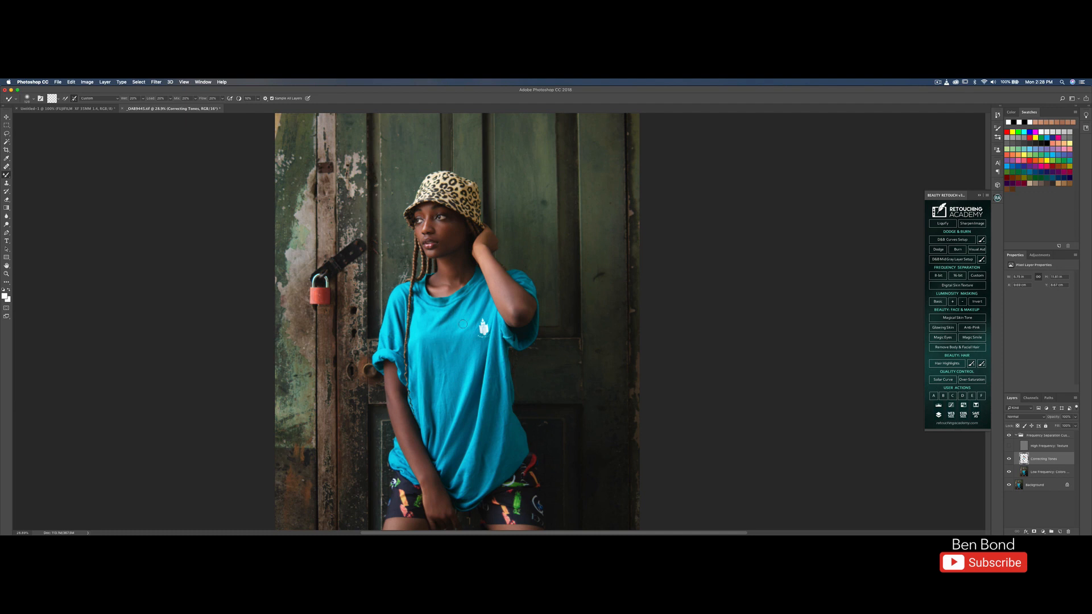
pyautogui.moveTo(427, 333); pyautogui.dragTo(421, 348)
pyautogui.moveTo(454, 321); pyautogui.dragTo(418, 304)
pyautogui.press(']')
pyautogui.press('[')
pyautogui.press('[')
pyautogui.press('[')
pyautogui.press('[')
pyautogui.press('[')
pyautogui.scroll(-5, 504, 330)
pyautogui.scroll(5, 486, 311)
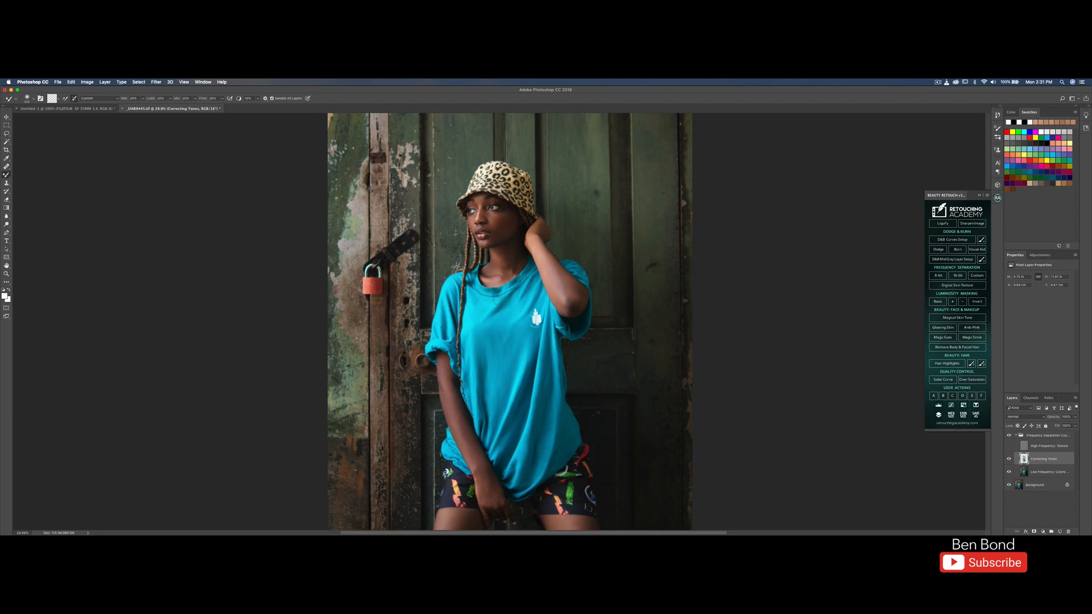
# Blend the skin tones on the shaded cheek with an enlarged Mixer Brush
pyautogui.scroll(4, 497, 183)
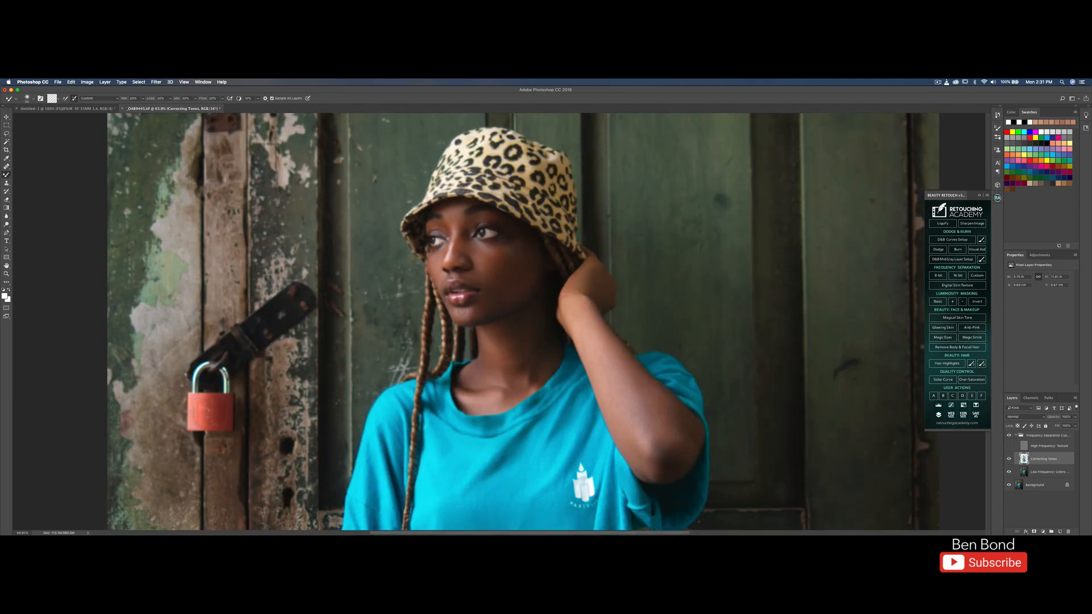
pyautogui.press(']')
pyautogui.press(']')
pyautogui.press(']')
pyautogui.press(']')
pyautogui.moveTo(522, 301); pyautogui.dragTo(524, 284)
pyautogui.scroll(-5, 501, 312)
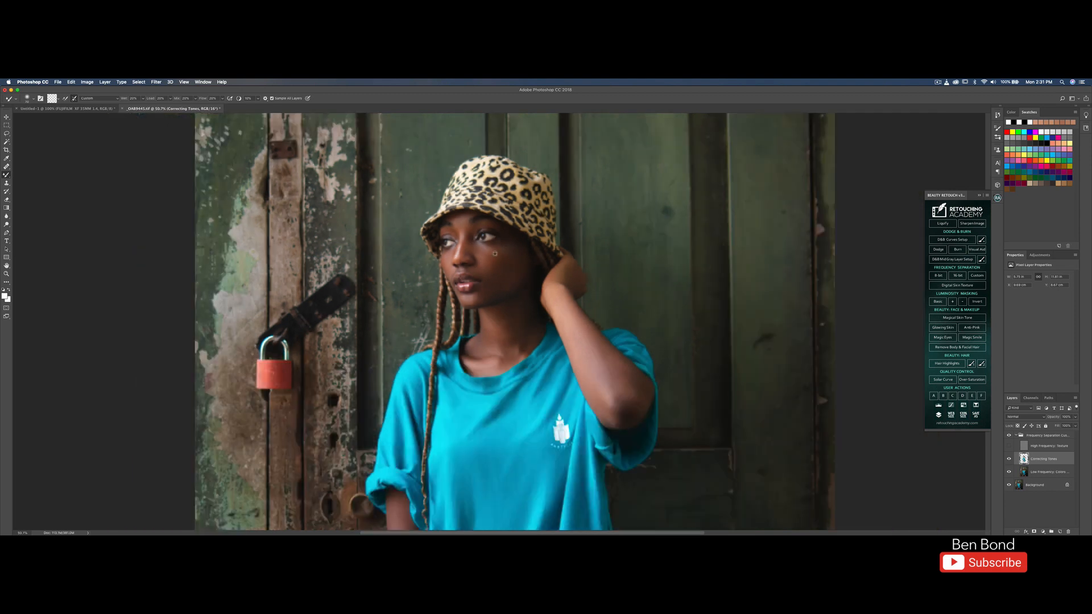
# Collapse the Frequency Separation group and compare the face, arms and T-shirt with the group hidden and shown
pyautogui.scroll(5, 505, 245)
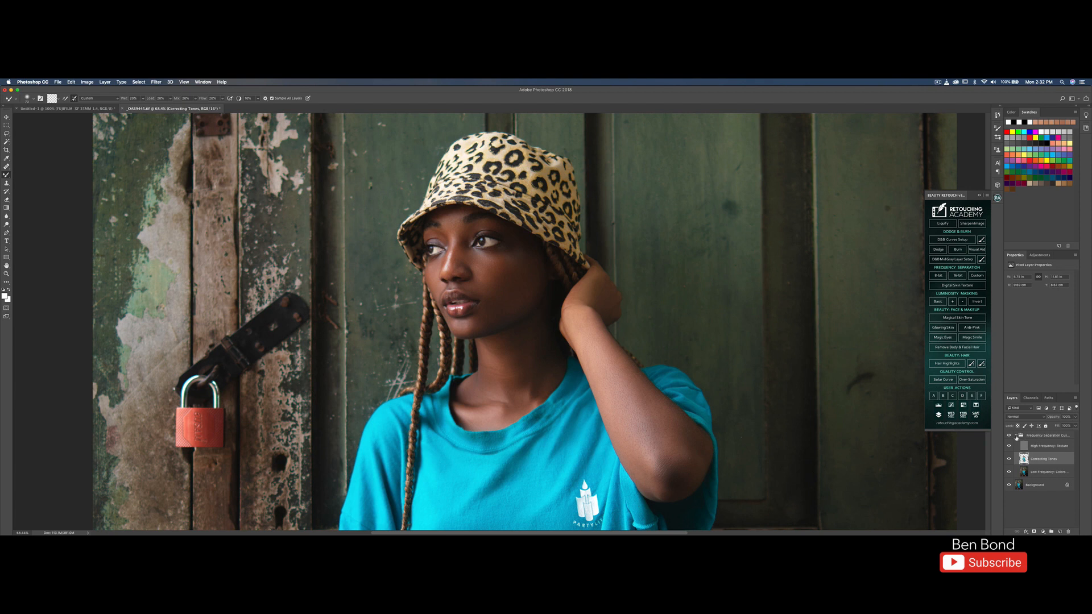
pyautogui.click(1016, 436)
pyautogui.click(1009, 436)
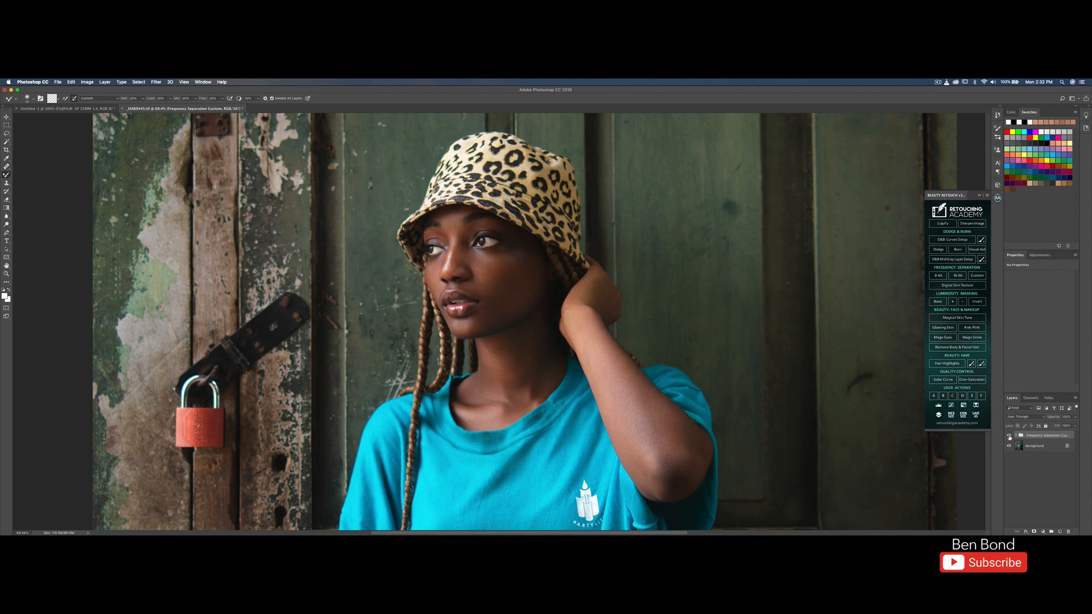
pyautogui.click(1009, 437)
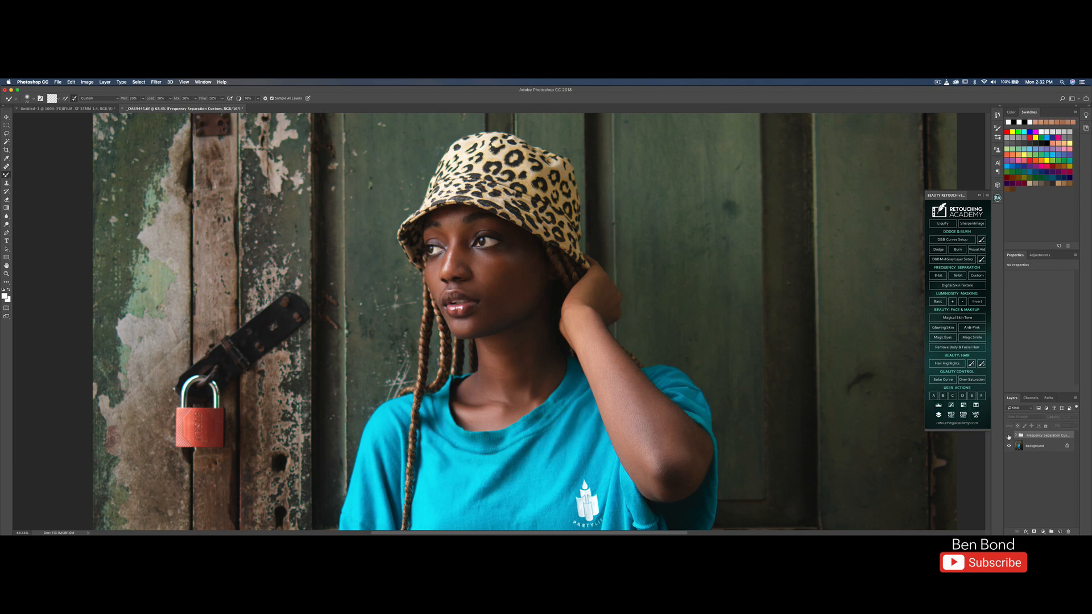
pyautogui.scroll(-5, 569, 274)
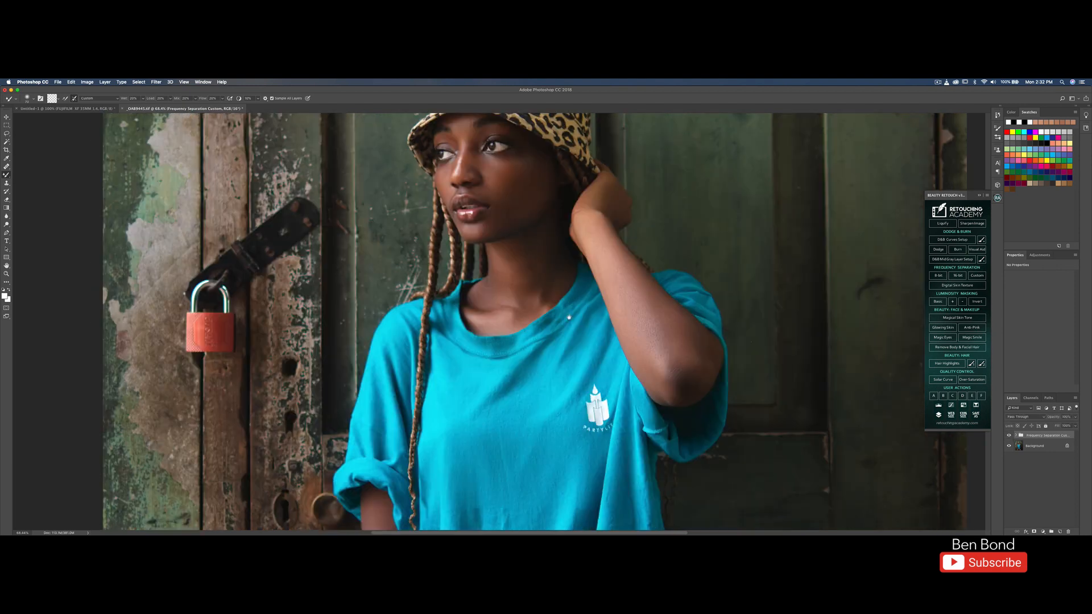
pyautogui.scroll(-6, 569, 274)
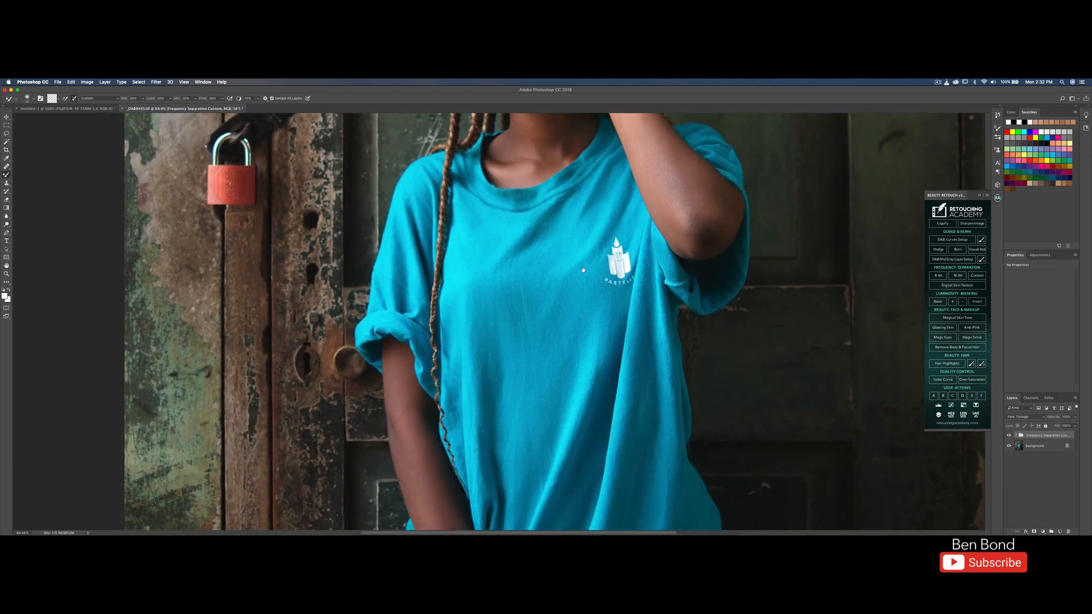
pyautogui.scroll(-1, 583, 234)
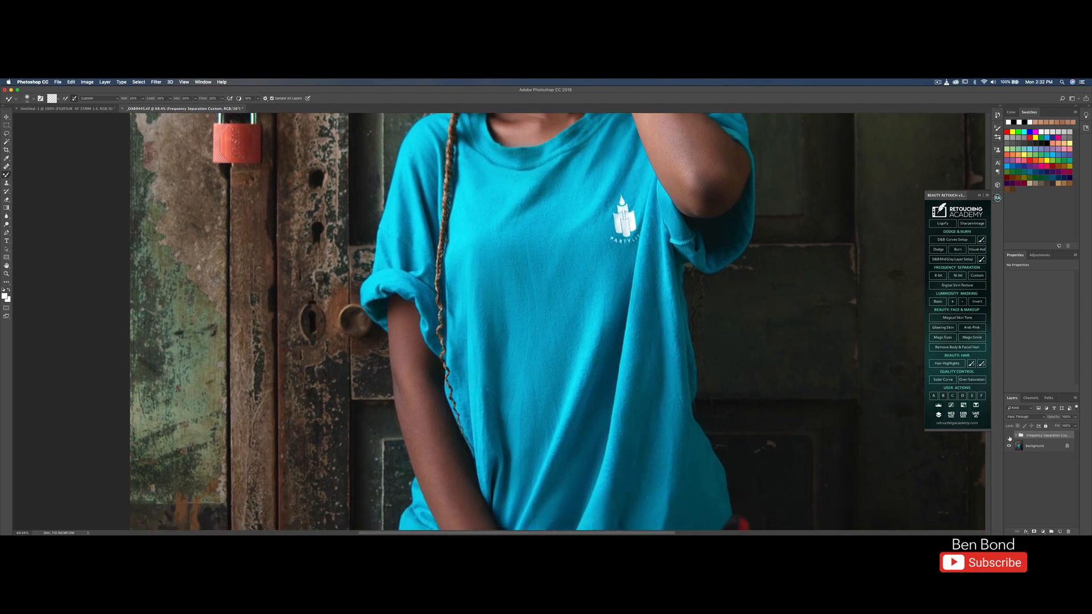
pyautogui.click(1009, 436)
pyautogui.scroll(-5, 564, 323)
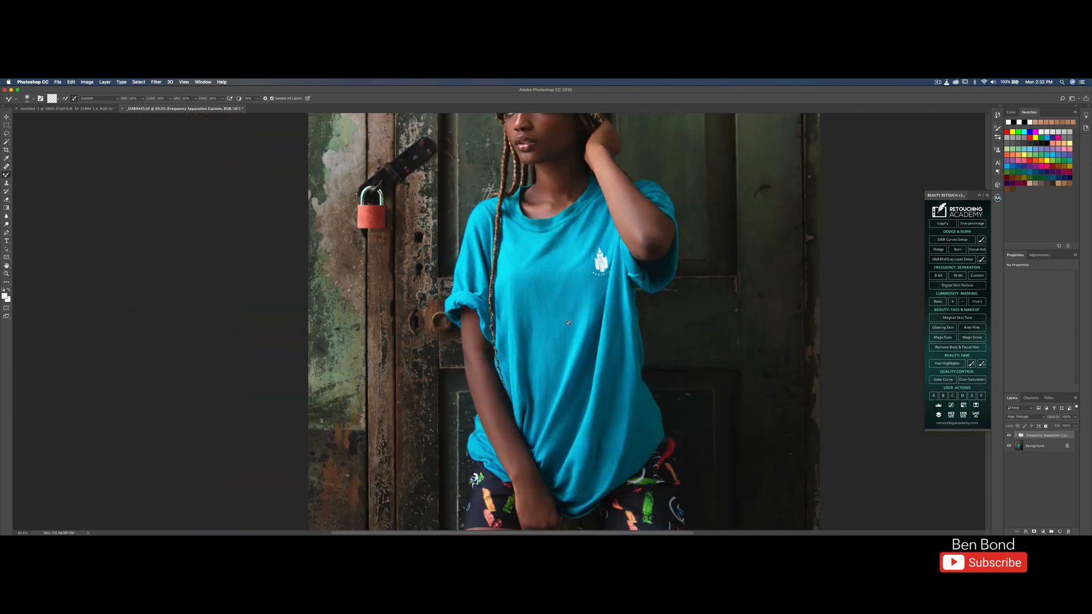
pyautogui.scroll(-2, 568, 323)
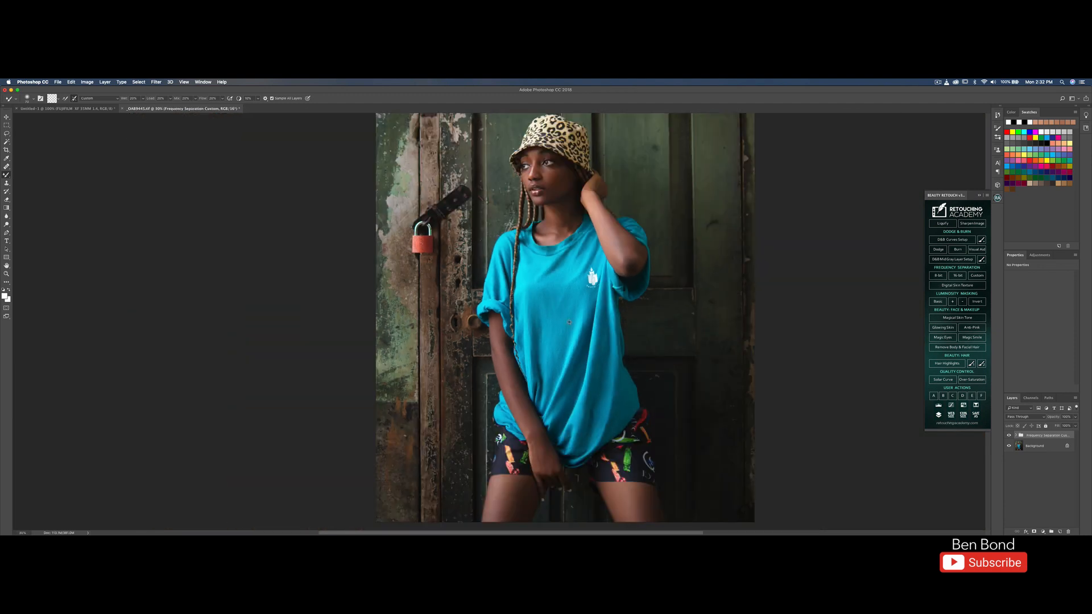
pyautogui.scroll(-2, 569, 322)
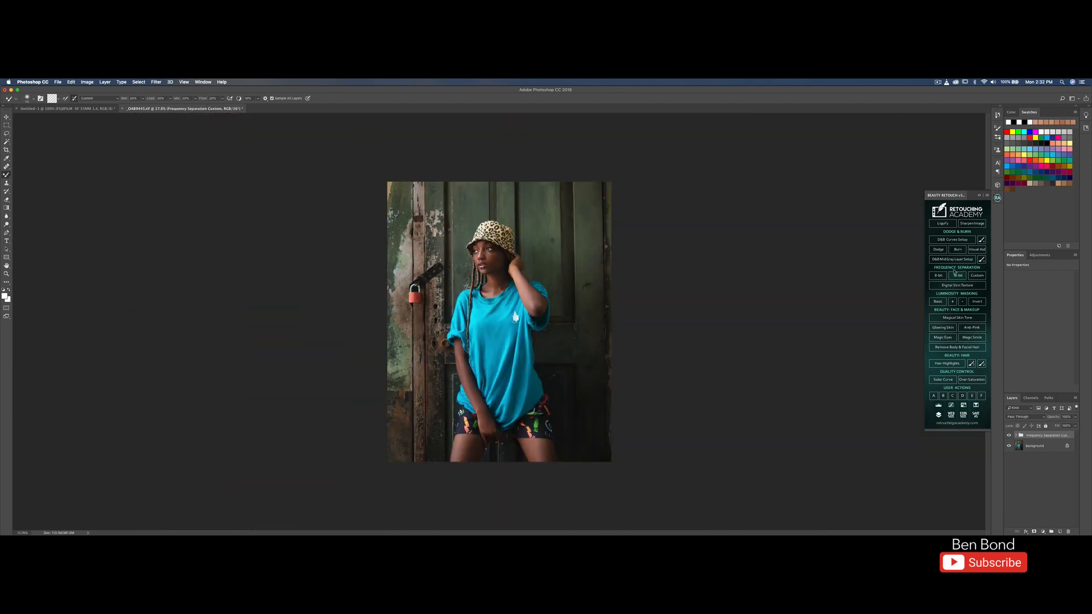
# Run the D&B Curves Setup, collapse its Visual Aid group and select the Dodge Curve layer inside the Dodge & Burn group
pyautogui.click(950, 242)
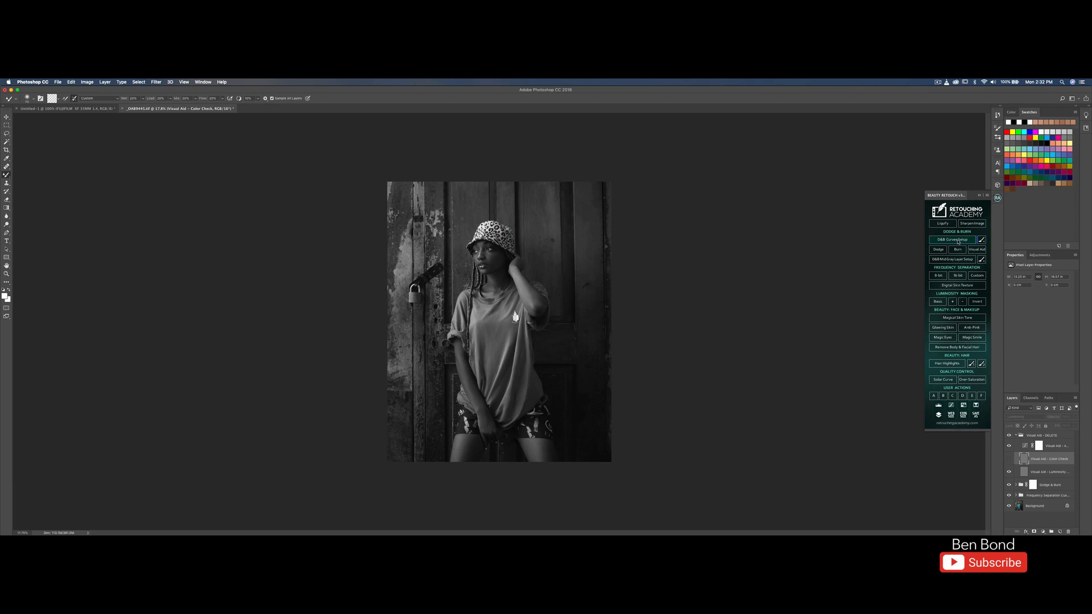
pyautogui.click(1016, 436)
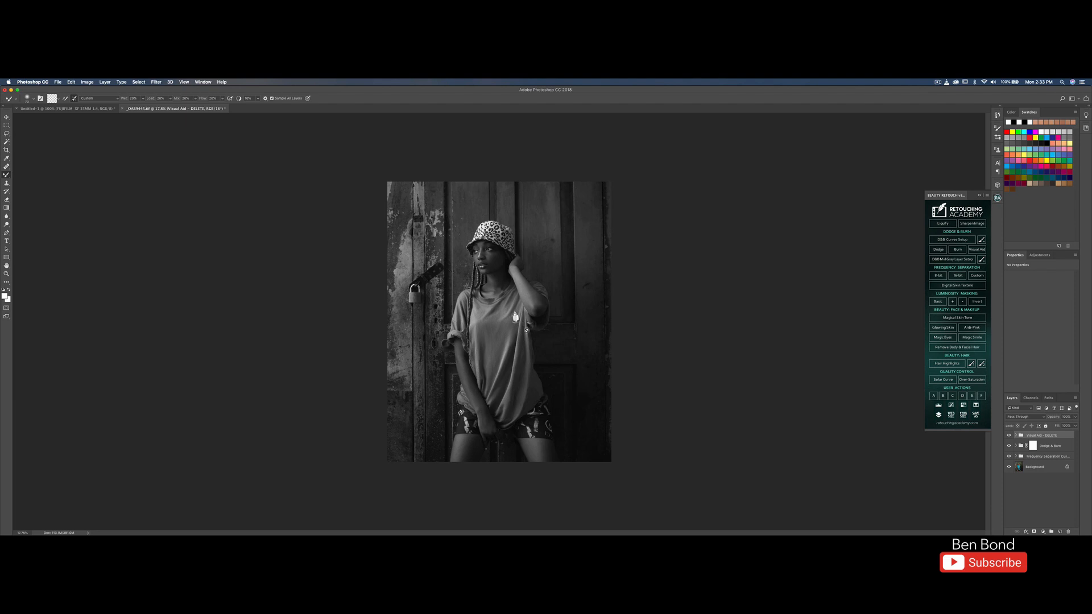
pyautogui.click(1017, 446)
pyautogui.click(1053, 460)
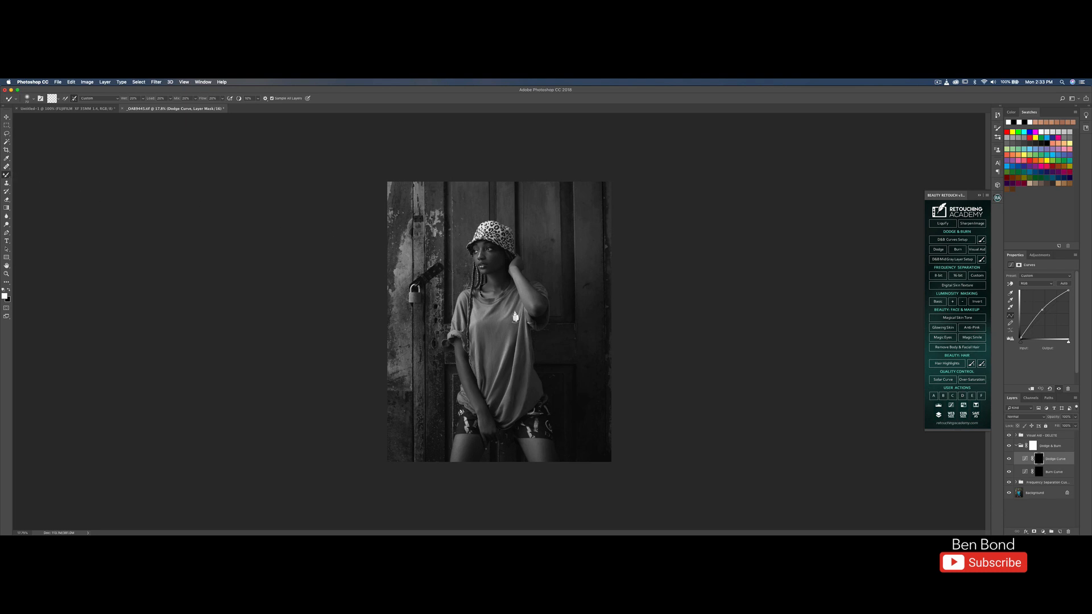
# Dodge the highlights along the T-shirt's folds with an enlarged white Brush on the Dodge Curve mask
pyautogui.scroll(4, 499, 285)
pyautogui.press(']')
pyautogui.press(']')
pyautogui.press(']')
pyautogui.press(']')
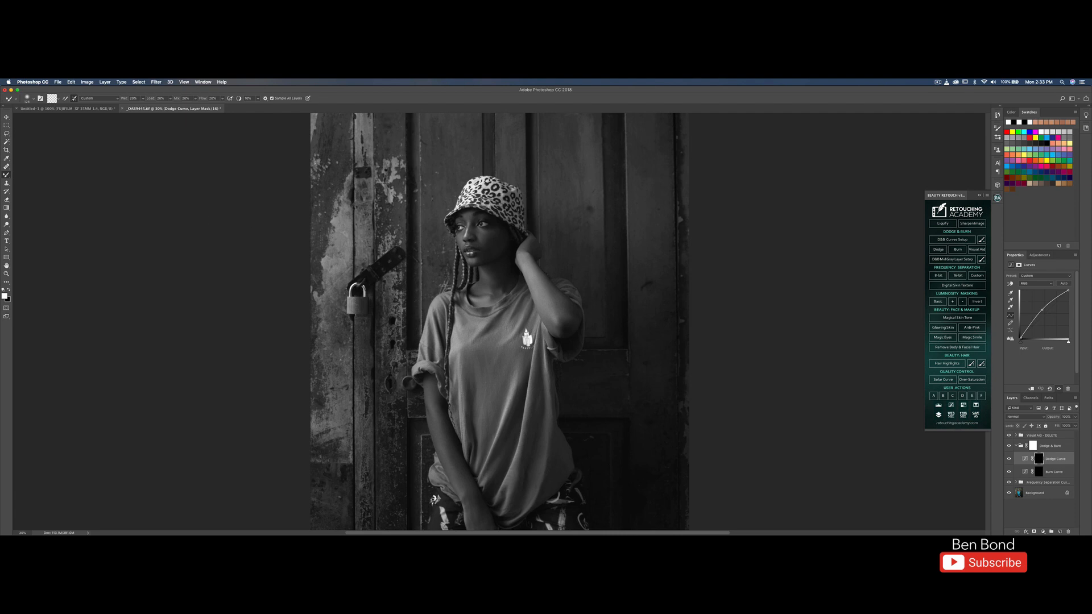
pyautogui.rightClick(6, 175)
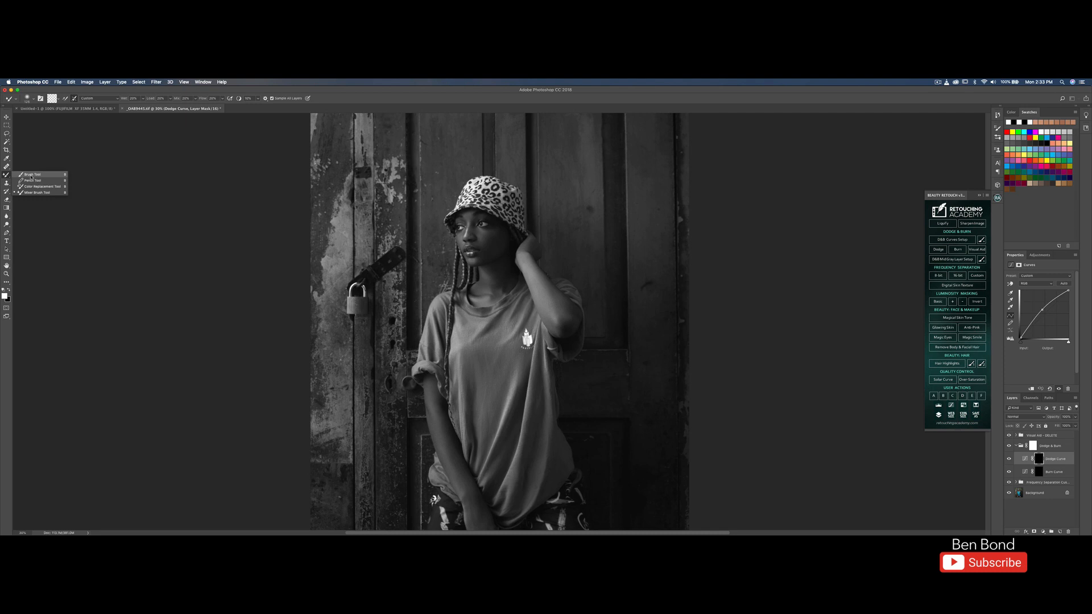
pyautogui.click(32, 174)
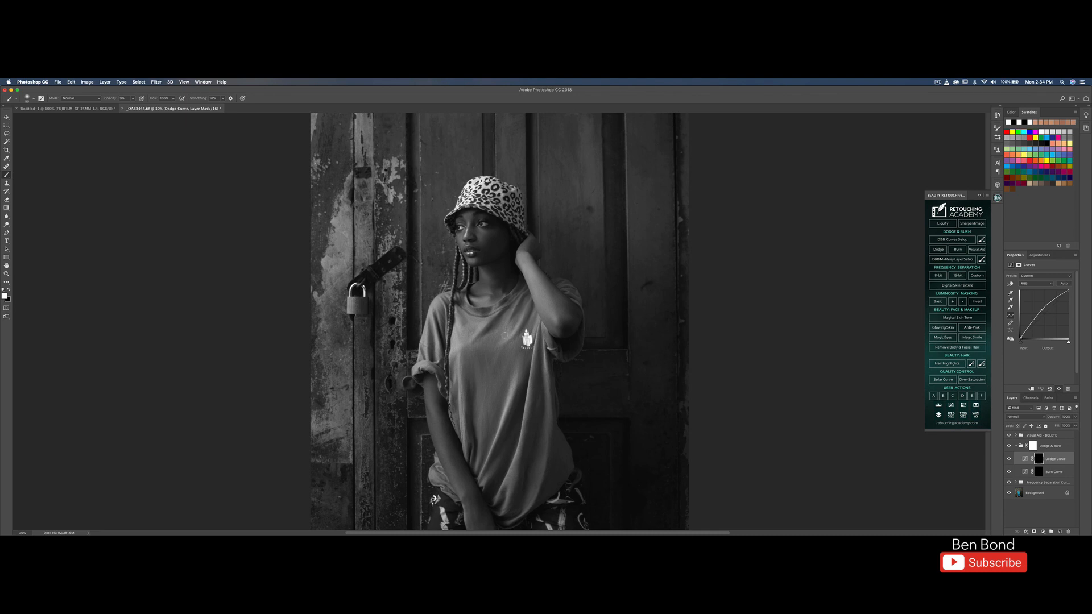
pyautogui.press(']')
pyautogui.press(']')
pyautogui.moveTo(515, 361)
pyautogui.mouseDown()
pyautogui.moveTo(507, 403)
pyautogui.moveTo(529, 378)
pyautogui.moveTo(509, 480)
pyautogui.mouseUp()
pyautogui.press(']')
pyautogui.moveTo(545, 371)
pyautogui.mouseDown()
pyautogui.moveTo(543, 464)
pyautogui.moveTo(529, 499)
pyautogui.mouseUp()
pyautogui.press('[')
pyautogui.press('[')
pyautogui.press('[')
# Dodge the legs and the lower folds of the T-shirt on the Dodge Curve mask, adjusting the brush size to each area
pyautogui.scroll(-5, 455, 455)
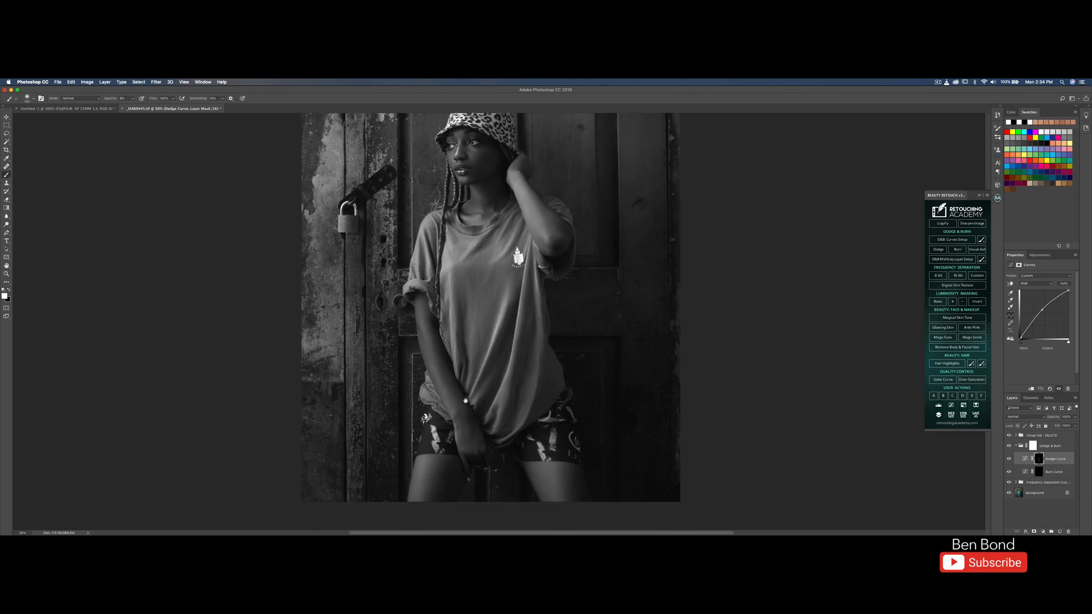
pyautogui.press(']')
pyautogui.press(']')
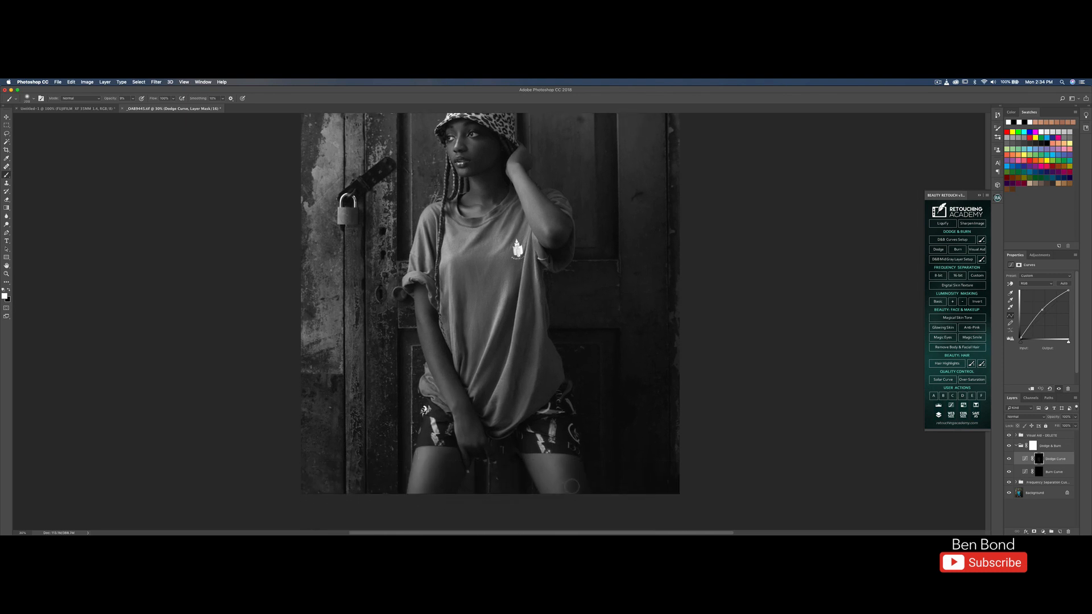
pyautogui.press('[')
pyautogui.press('[')
pyautogui.press('[')
pyautogui.press('[')
pyautogui.moveTo(509, 387)
pyautogui.mouseDown()
pyautogui.moveTo(513, 368)
pyautogui.moveTo(504, 385)
pyautogui.mouseUp()
pyautogui.press(']')
pyautogui.press(']')
pyautogui.scroll(3, 467, 133)
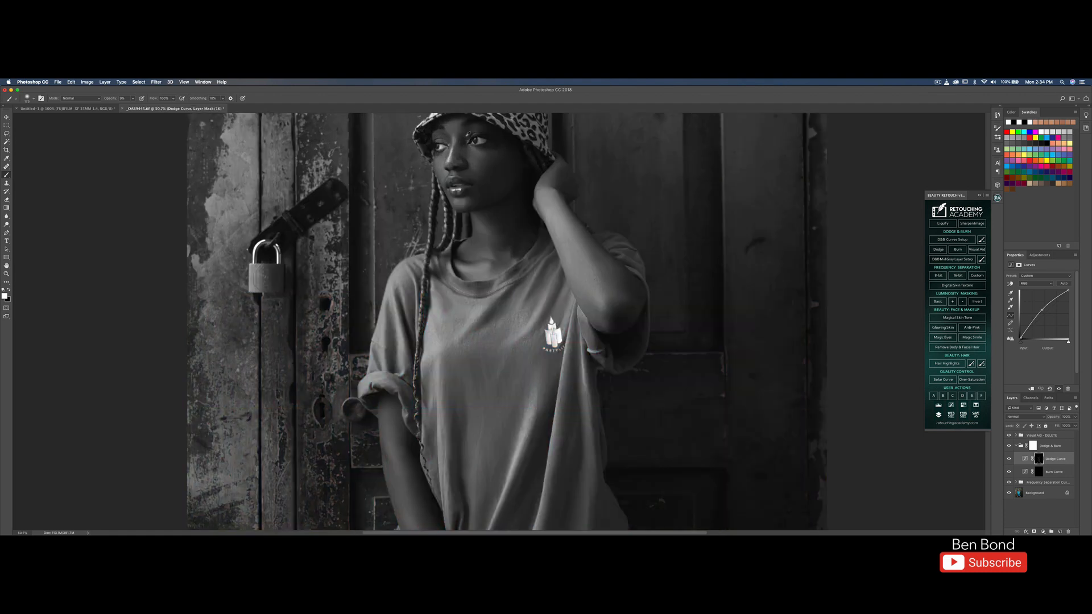
# Dodge the highlights on the face on the Dodge Curve mask with a reduced brush
pyautogui.scroll(5, 455, 182)
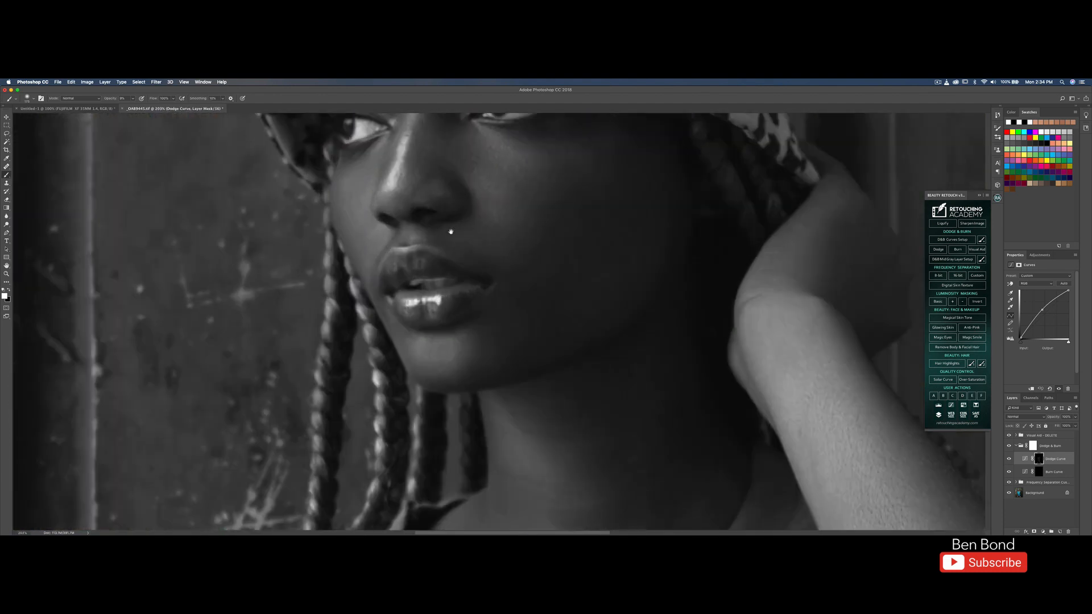
pyautogui.scroll(2, 450, 231)
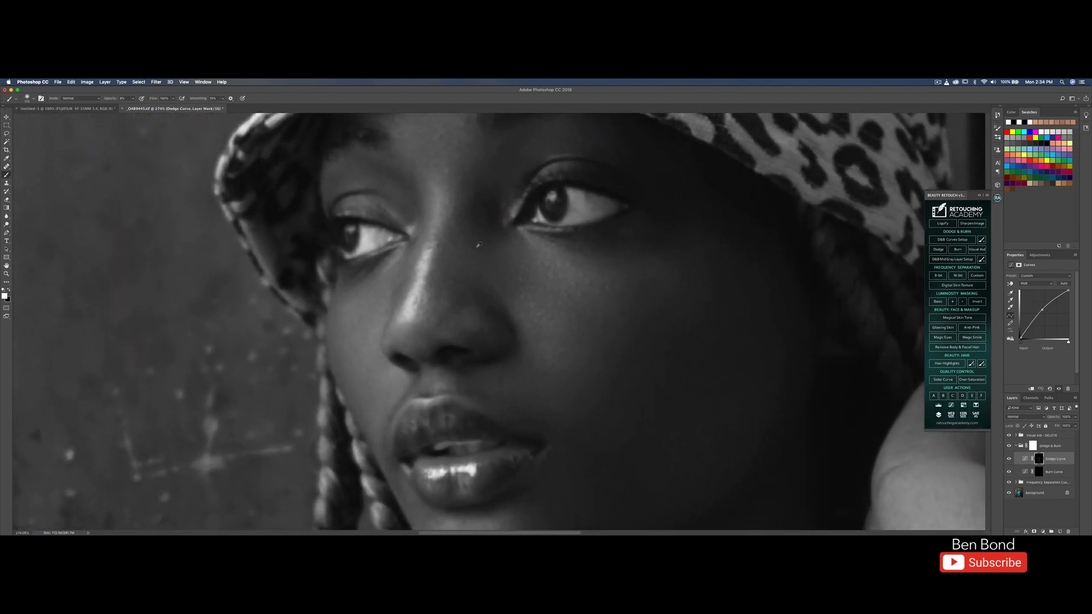
pyautogui.scroll(-4, 477, 244)
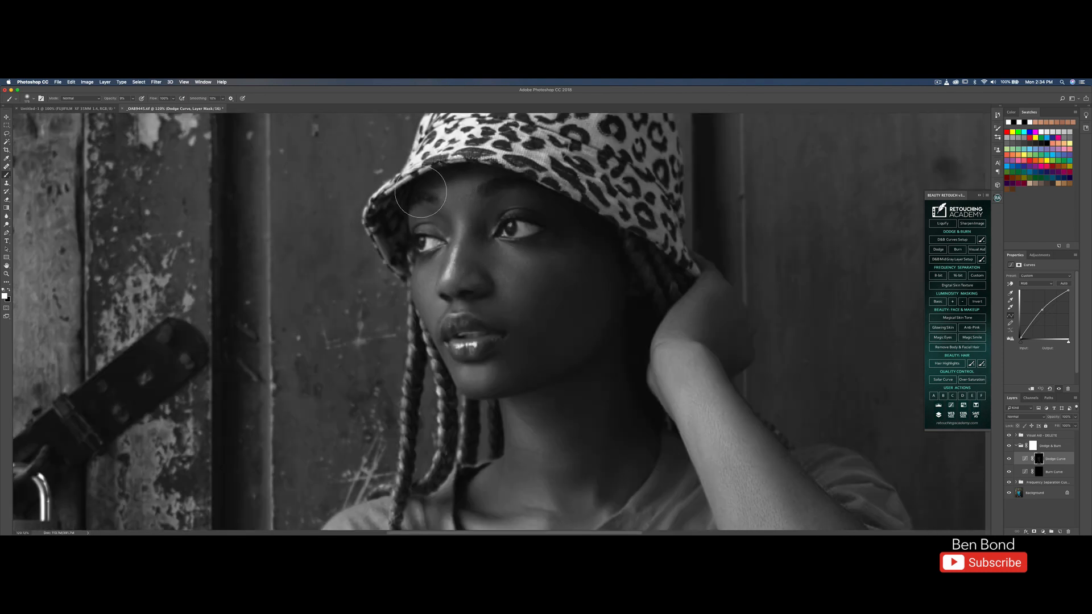
pyautogui.press('[')
pyautogui.press('[')
pyautogui.press('[')
pyautogui.press('[')
pyautogui.press('[')
pyautogui.press('[')
pyautogui.press('[')
pyautogui.press('super+0')
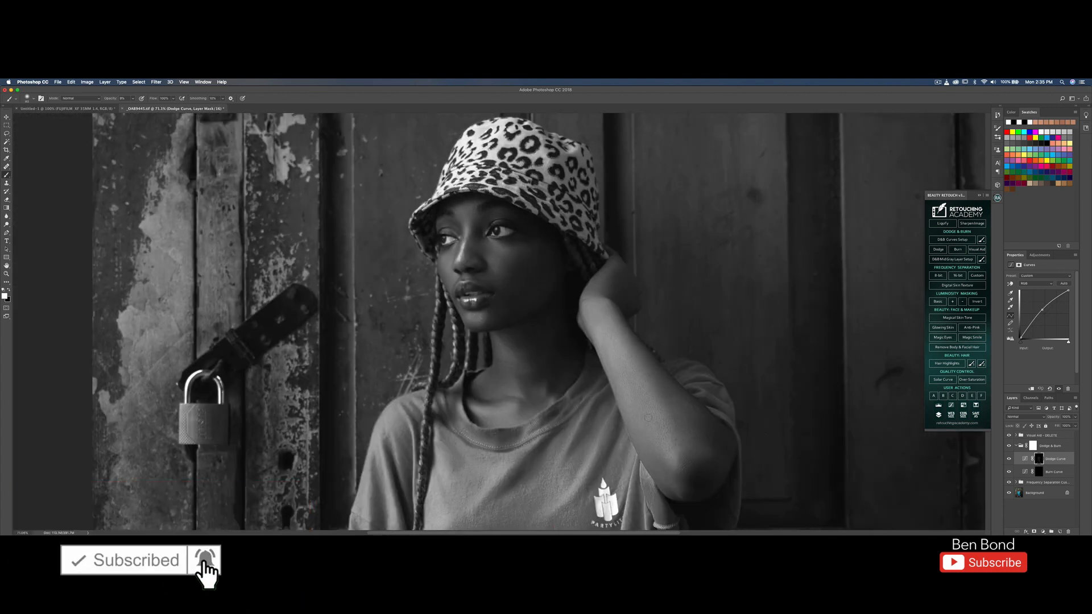
# Dodge the weathered wall and wooden post beside the padlock with a much larger brush
pyautogui.press('super+0')
pyautogui.press(']')
pyautogui.press(']')
pyautogui.press(']')
pyautogui.press(']')
pyautogui.press(']')
pyautogui.press(']')
pyautogui.press(']')
pyautogui.press(']')
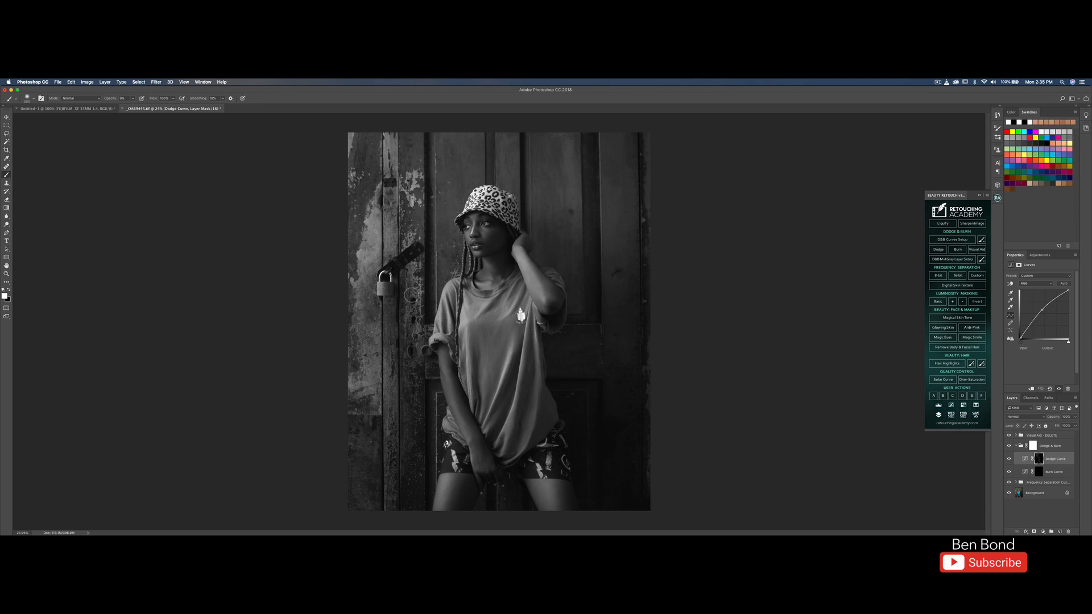
pyautogui.moveTo(389, 407)
pyautogui.mouseDown()
pyautogui.moveTo(384, 188)
pyautogui.moveTo(390, 204)
pyautogui.moveTo(364, 192)
pyautogui.mouseUp()
pyautogui.moveTo(430, 163)
pyautogui.mouseDown()
pyautogui.moveTo(437, 181)
pyautogui.moveTo(418, 150)
pyautogui.mouseUp()
# Dodge the green door panels above and beside the hat with a smaller brush
pyautogui.press('[')
pyautogui.press('[')
pyautogui.press('[')
pyautogui.moveTo(502, 149)
pyautogui.mouseDown()
pyautogui.moveTo(510, 137)
pyautogui.moveTo(514, 177)
pyautogui.mouseUp()
pyautogui.press(']')
pyautogui.press(']')
pyautogui.press('[')
pyautogui.press('[')
pyautogui.moveTo(591, 181)
pyautogui.mouseDown()
pyautogui.moveTo(579, 292)
pyautogui.moveTo(604, 162)
pyautogui.mouseUp()
# Select the Burn Curve layer and darken the shadow folds on the lower half of the T-shirt
pyautogui.click(1055, 472)
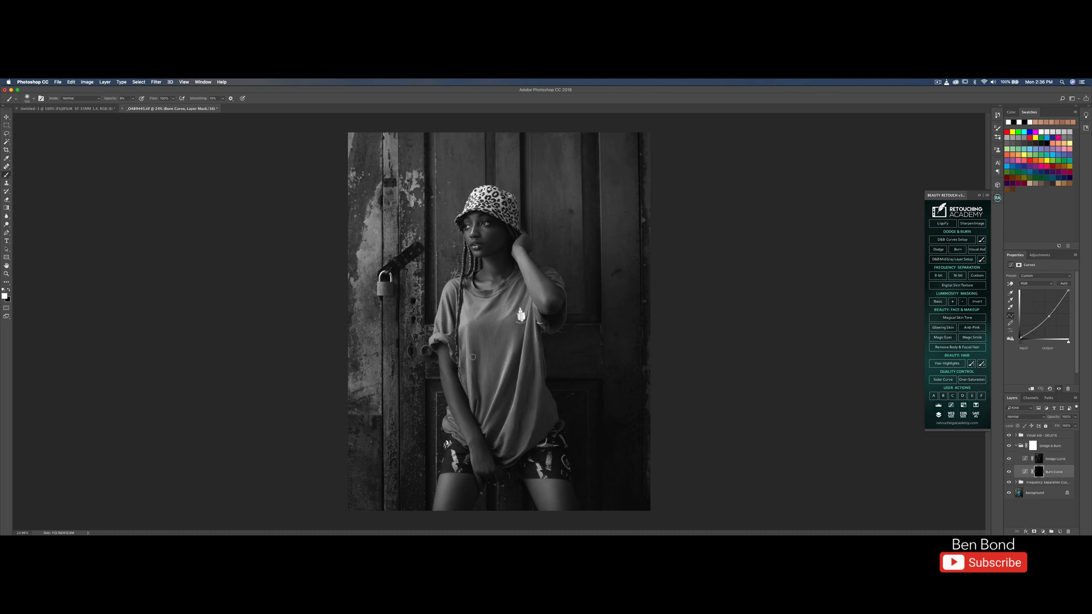
pyautogui.press(']')
pyautogui.press(']')
pyautogui.press('[')
pyautogui.press(']')
pyautogui.press(']')
pyautogui.moveTo(534, 448)
pyautogui.mouseDown()
pyautogui.moveTo(529, 463)
pyautogui.moveTo(530, 450)
pyautogui.mouseUp()
pyautogui.moveTo(516, 370)
pyautogui.mouseDown()
pyautogui.moveTo(497, 403)
pyautogui.moveTo(529, 370)
pyautogui.moveTo(528, 393)
pyautogui.mouseUp()
# Burn the T-shirt's hem and the shaded lower edge of the leopard-print hat on the Burn Curve mask
pyautogui.press('[')
pyautogui.press('[')
pyautogui.press(']')
pyautogui.moveTo(526, 444)
pyautogui.mouseDown()
pyautogui.moveTo(509, 421)
pyautogui.moveTo(501, 446)
pyautogui.mouseUp()
pyautogui.moveTo(500, 210)
pyautogui.mouseDown()
pyautogui.moveTo(508, 203)
pyautogui.moveTo(510, 220)
pyautogui.mouseUp()
# Burn the door panels behind the model and the shadows across her torso with an enlarged brush
pyautogui.press('[')
pyautogui.press(']')
pyautogui.press(']')
pyautogui.press(']')
pyautogui.press(']')
pyautogui.moveTo(592, 151)
pyautogui.mouseDown()
pyautogui.moveTo(589, 139)
pyautogui.moveTo(594, 403)
pyautogui.mouseUp()
pyautogui.press(']')
pyautogui.press(']')
pyautogui.press(']')
pyautogui.moveTo(430, 283)
pyautogui.mouseDown()
pyautogui.moveTo(517, 350)
pyautogui.moveTo(543, 422)
pyautogui.mouseUp()
# Collapse the Dodge & Burn group and delete the Visual Aid group
pyautogui.click(1015, 445)
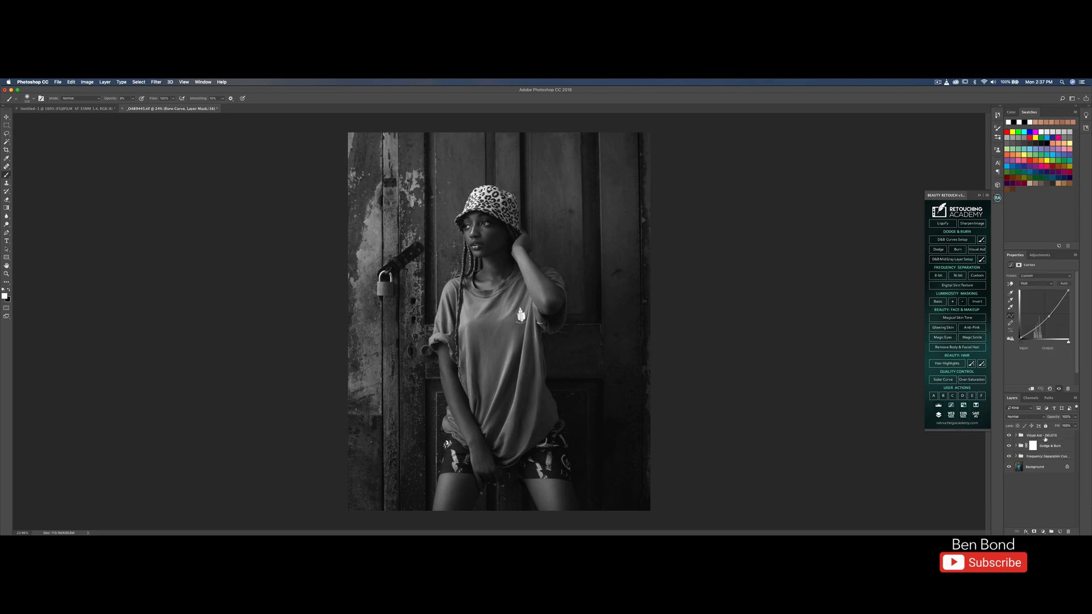
pyautogui.click(1048, 436)
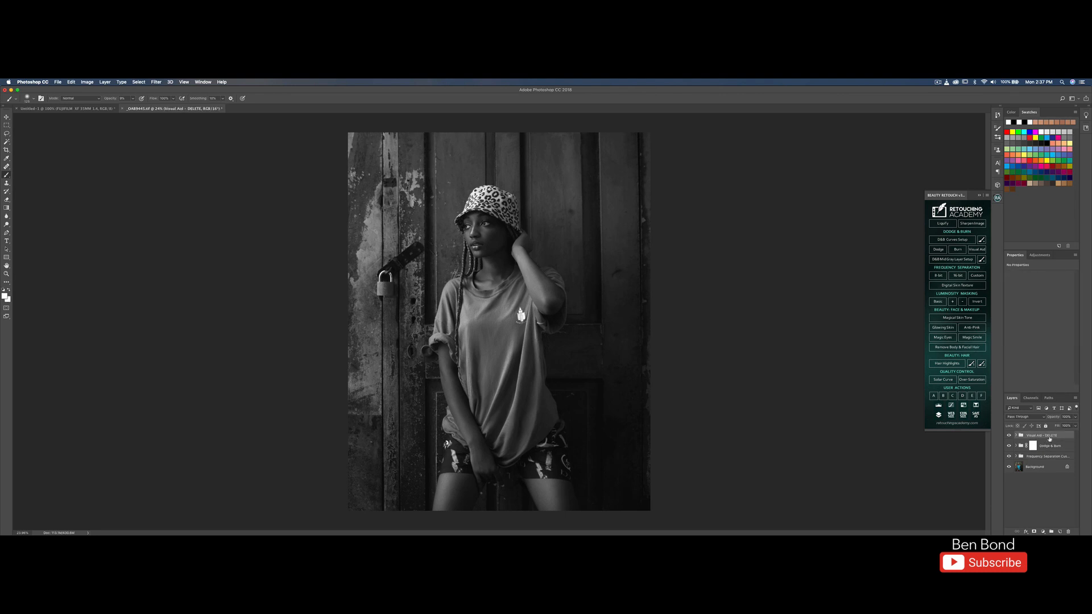
pyautogui.press('Delete')
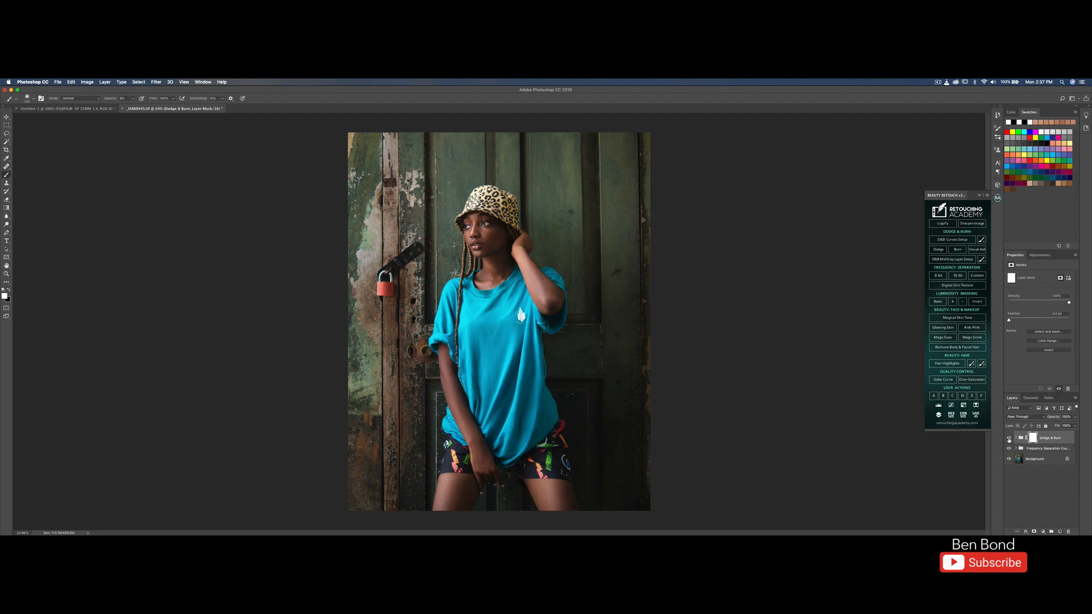
# Compare the portrait with the Dodge & Burn group hidden and shown
pyautogui.click(1008, 439)
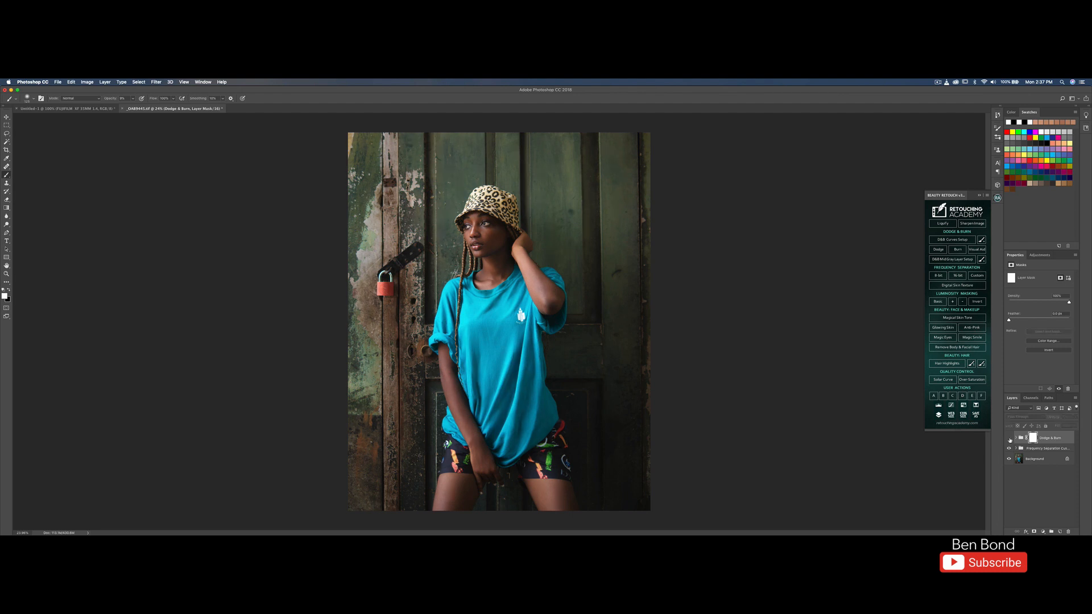
pyautogui.click(1009, 438)
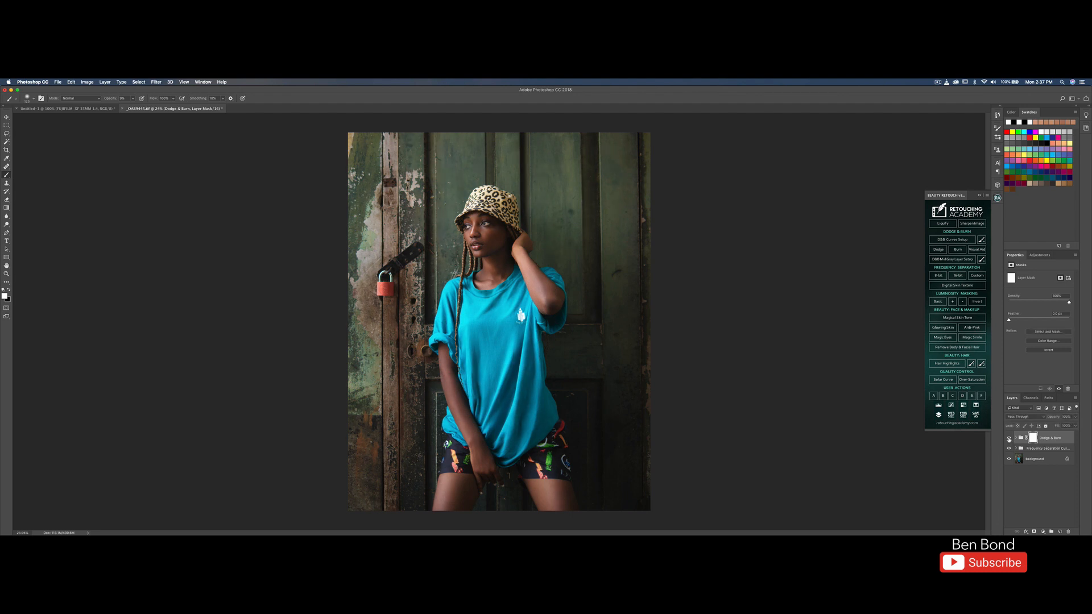
pyautogui.click(1009, 439)
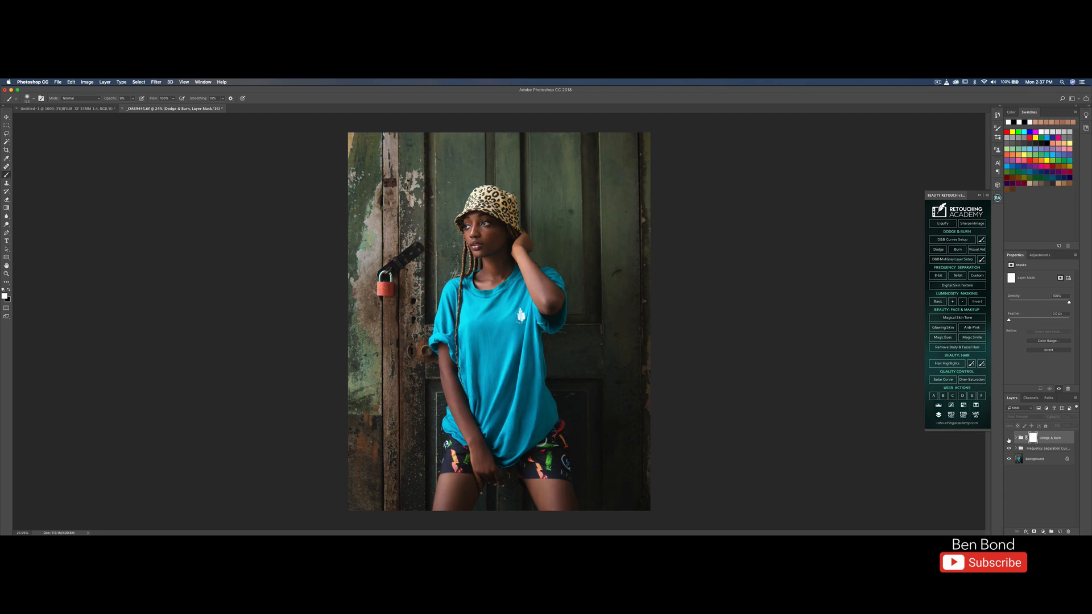
pyautogui.click(1009, 439)
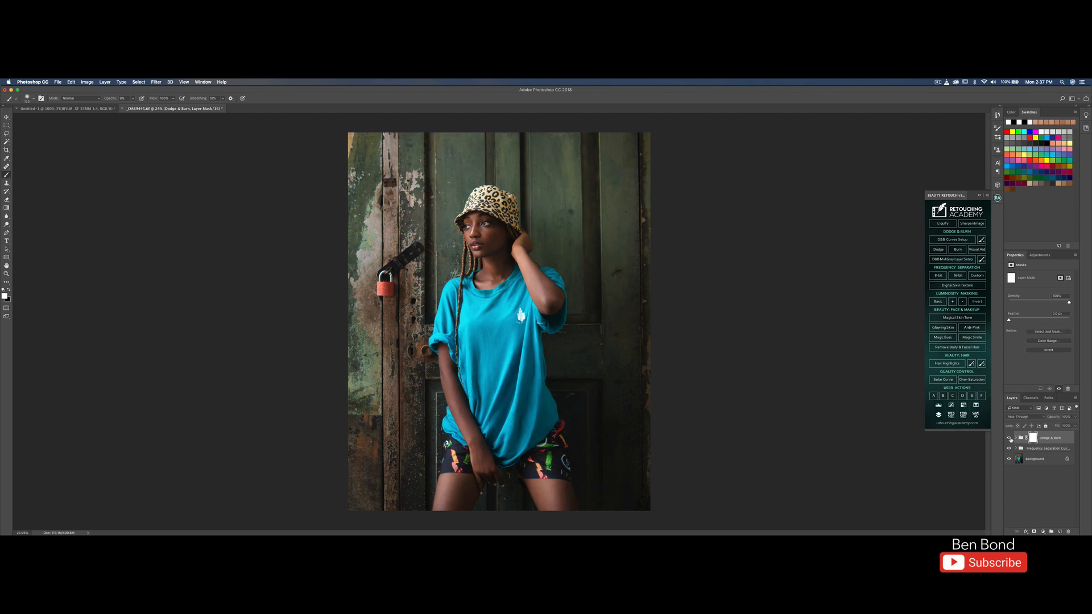
# Merge the Dodge & Burn and Frequency Separation groups with the Background layer
pyautogui.click(1009, 439)
pyautogui.click(1009, 438)
pyautogui.click(1009, 438)
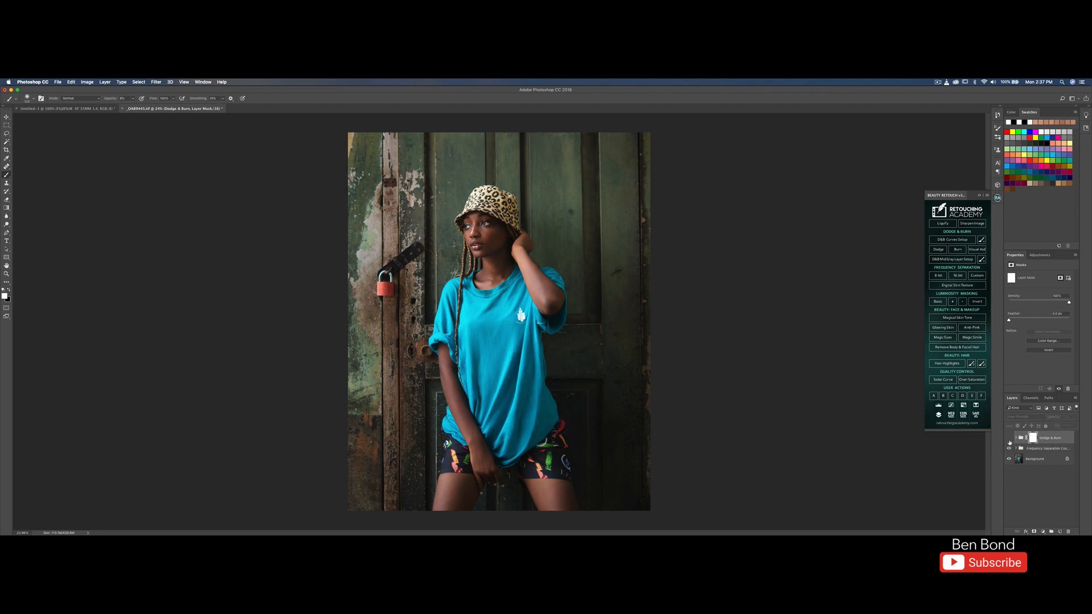
pyautogui.click(1009, 438)
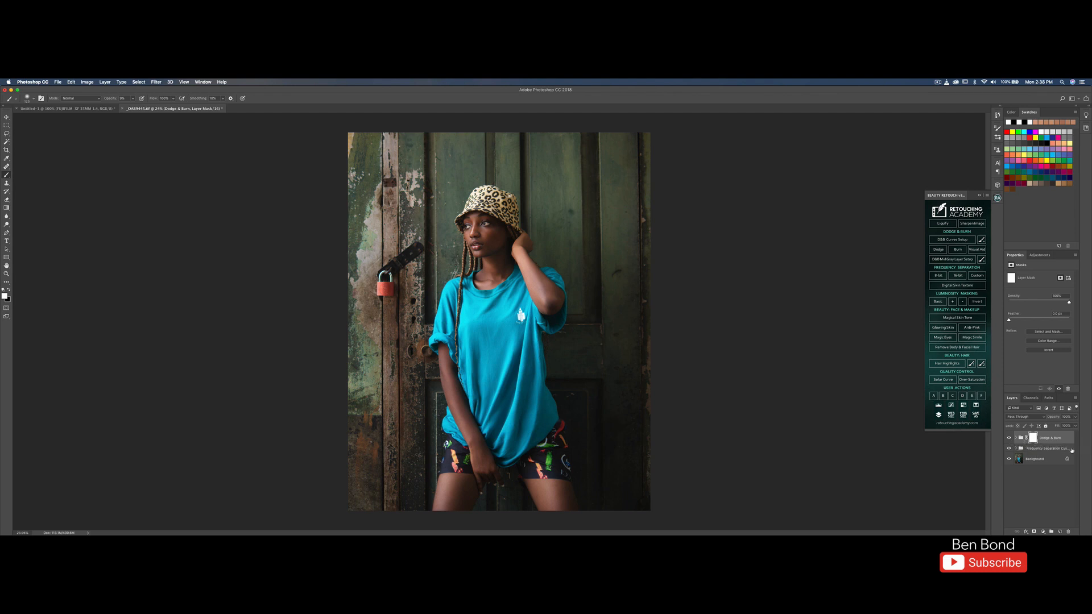
pyautogui.keyDown('shift'); pyautogui.click(1049, 458); pyautogui.keyUp('shift')
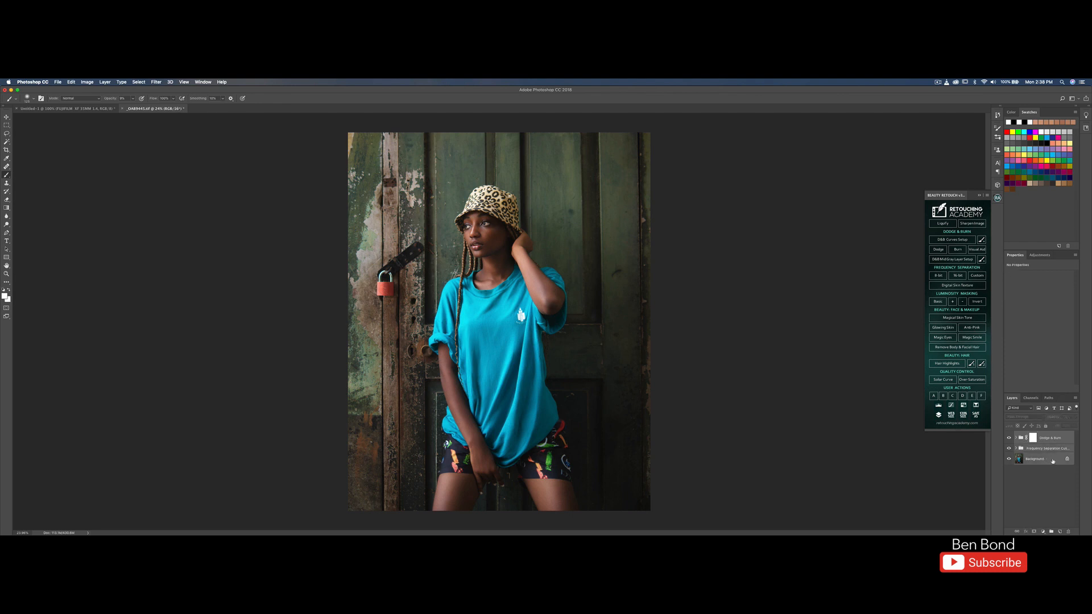
pyautogui.rightClick(1052, 461)
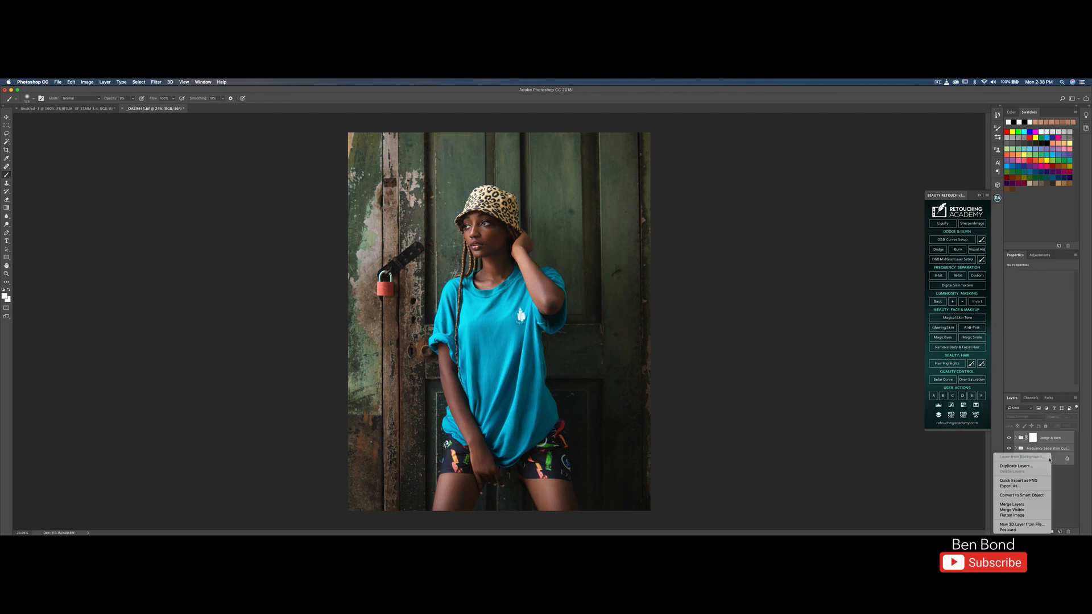
pyautogui.click(1021, 505)
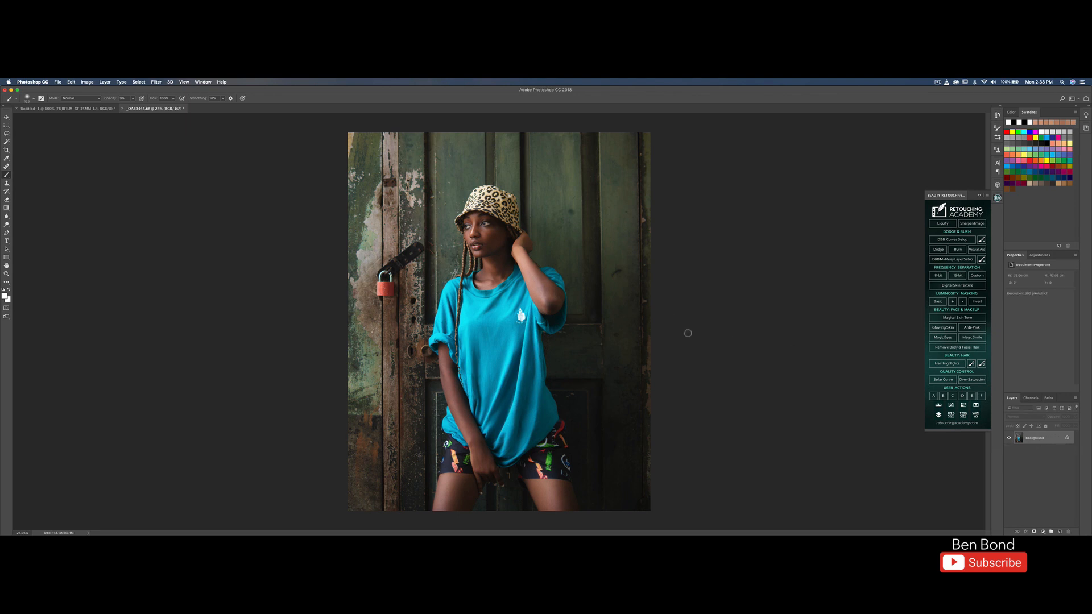
# Open the merged portrait in the Alien Skin Exposure X3 filter
pyautogui.rightClick(714, 344)
pyautogui.press('Escape')
pyautogui.click(155, 82)
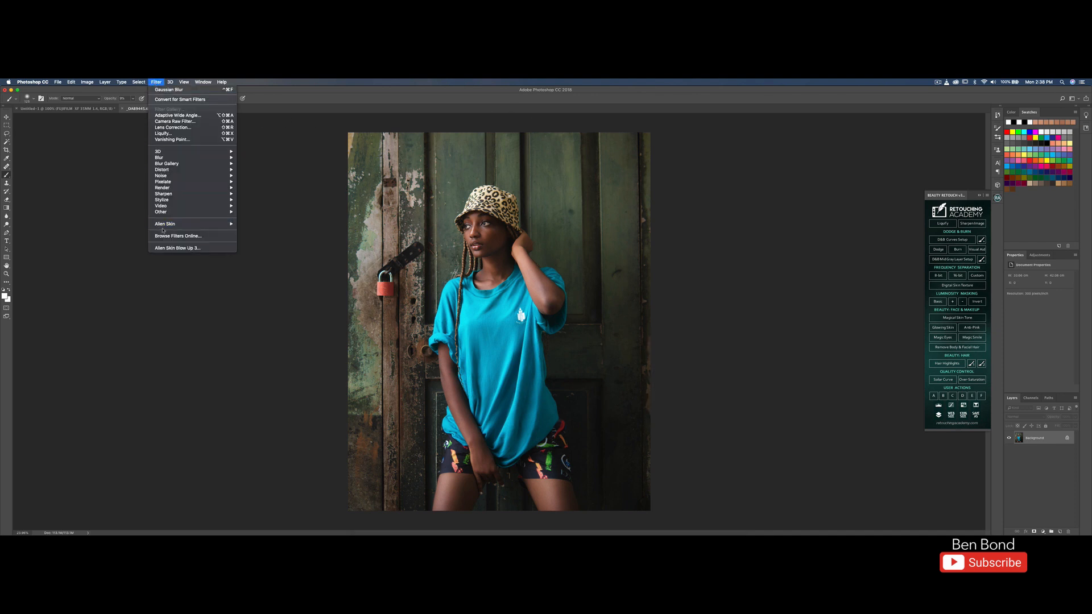
pyautogui.moveTo(164, 225)
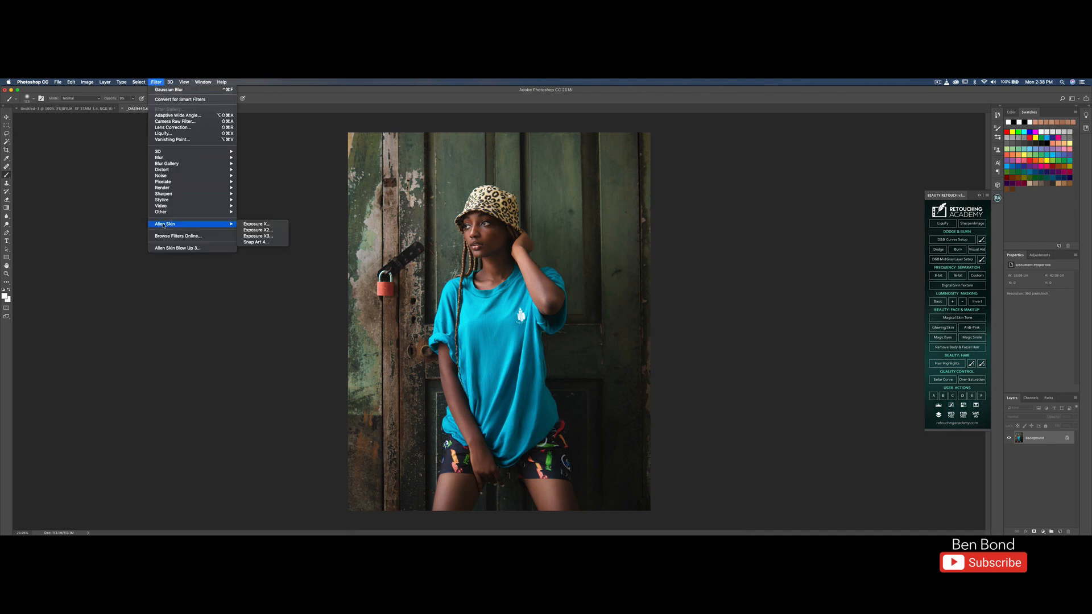
pyautogui.click(257, 237)
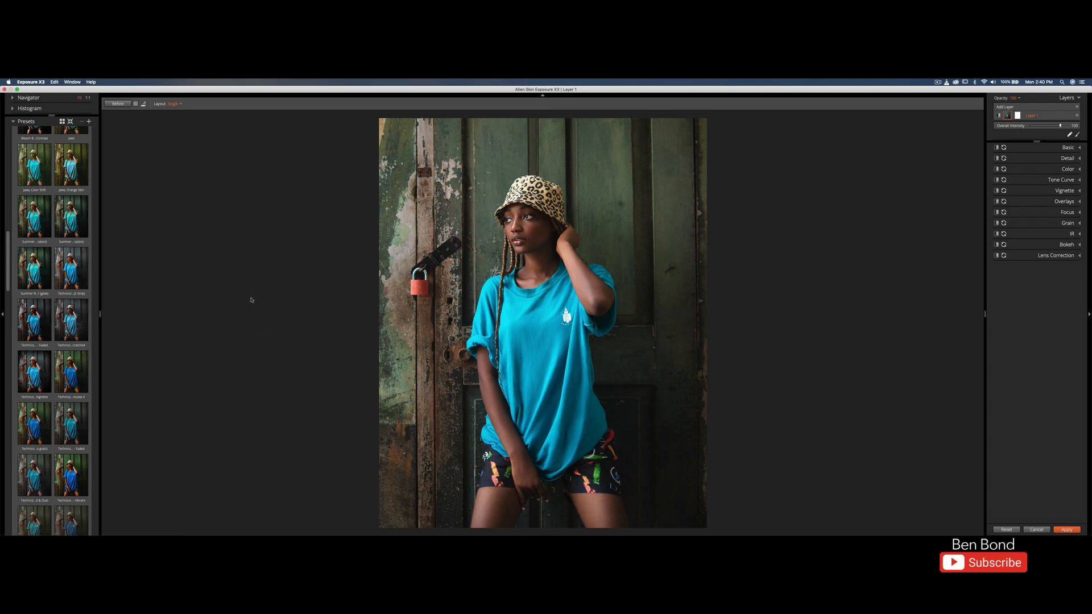
# Try the Jaws and Technicolor presets on the portrait and settle on Technicolor Process 2 - Faded
pyautogui.moveTo(7, 280)
pyautogui.mouseDown()
pyautogui.moveTo(5, 243)
pyautogui.moveTo(7, 281)
pyautogui.mouseUp()
pyautogui.click(85, 127)
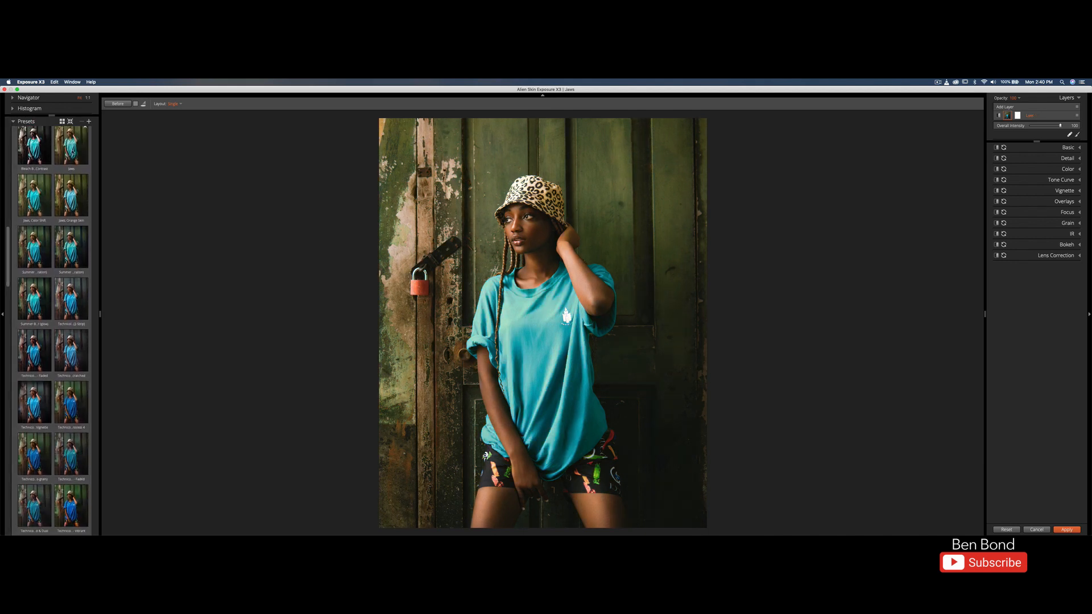
pyautogui.click(71, 195)
pyautogui.click(71, 298)
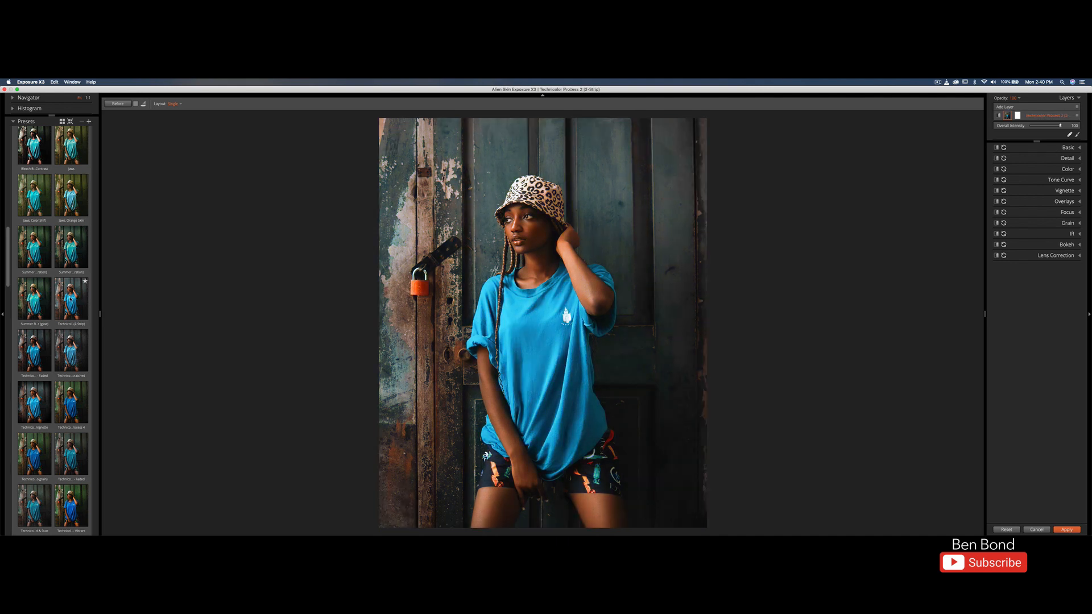
pyautogui.click(41, 345)
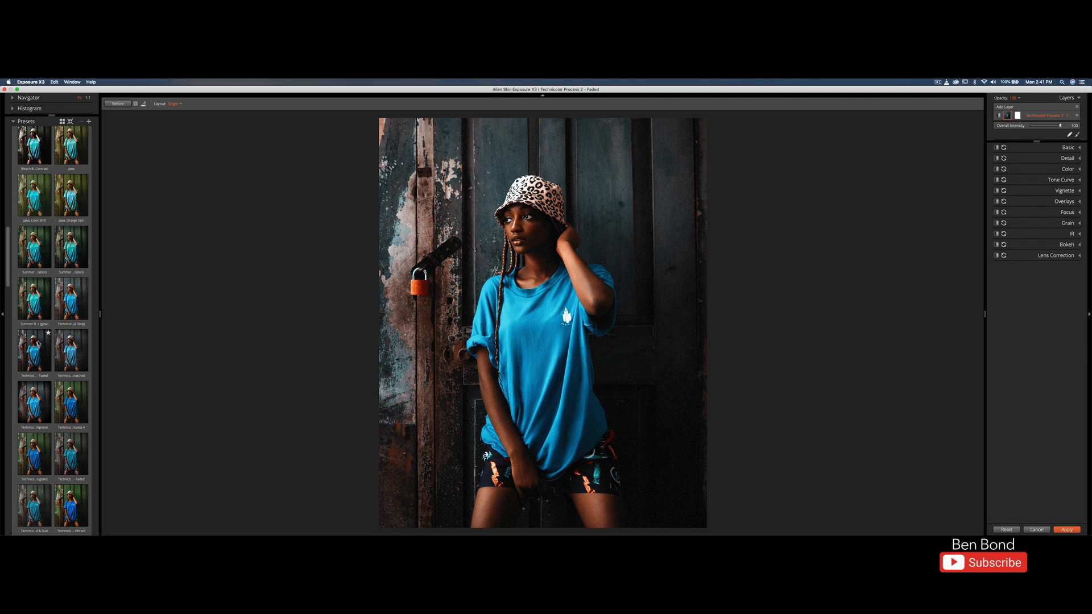
pyautogui.click(66, 302)
pyautogui.click(34, 354)
# Compare the Technicolor-graded portrait with the original image several times
pyautogui.click(119, 104)
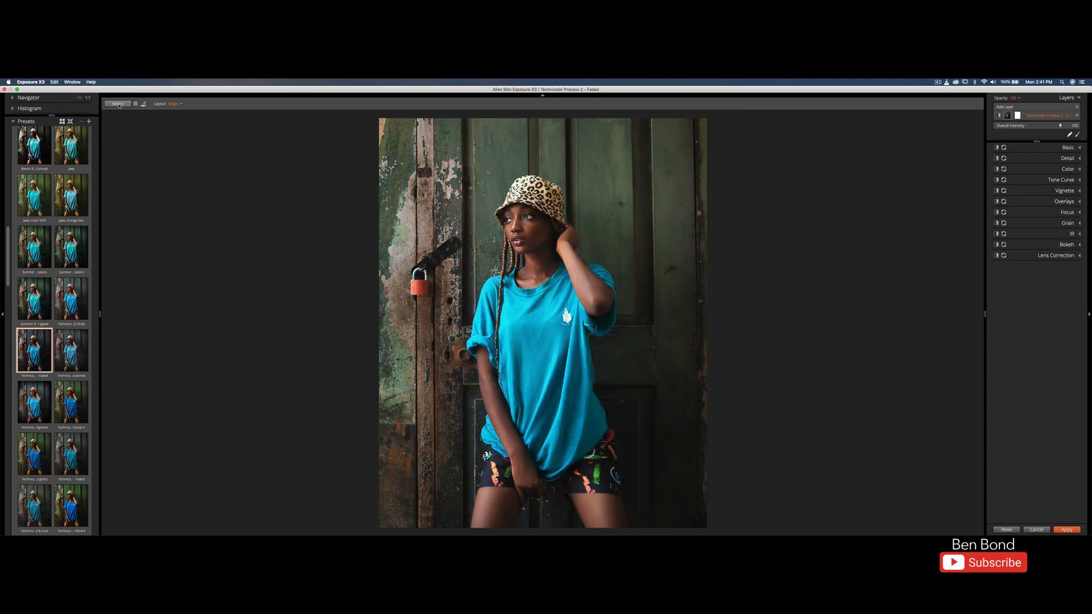
pyautogui.click(117, 104)
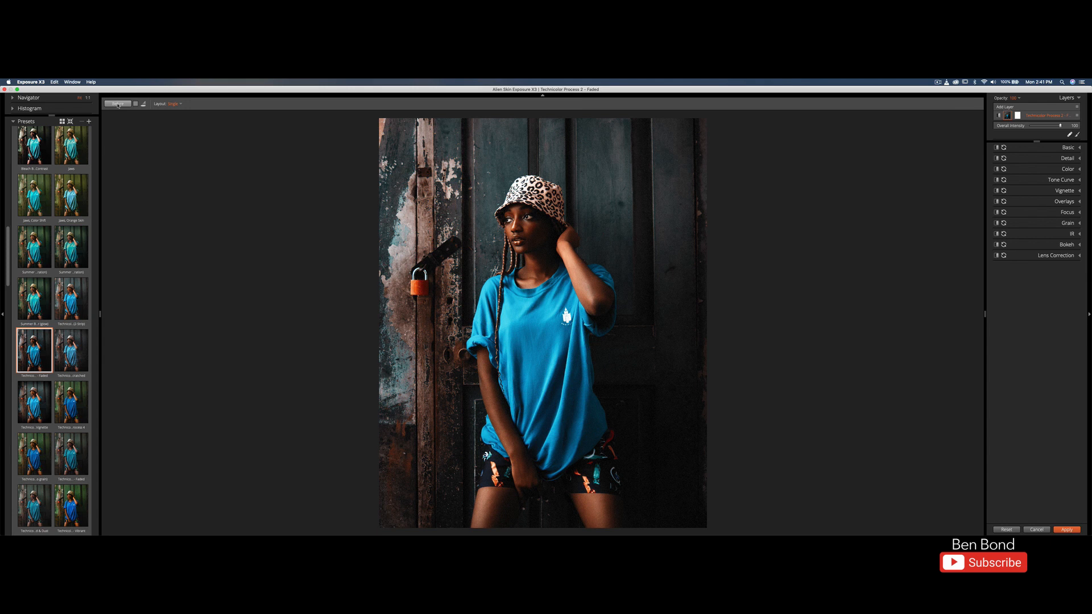
pyautogui.click(117, 104)
pyautogui.click(117, 104)
pyautogui.click(117, 105)
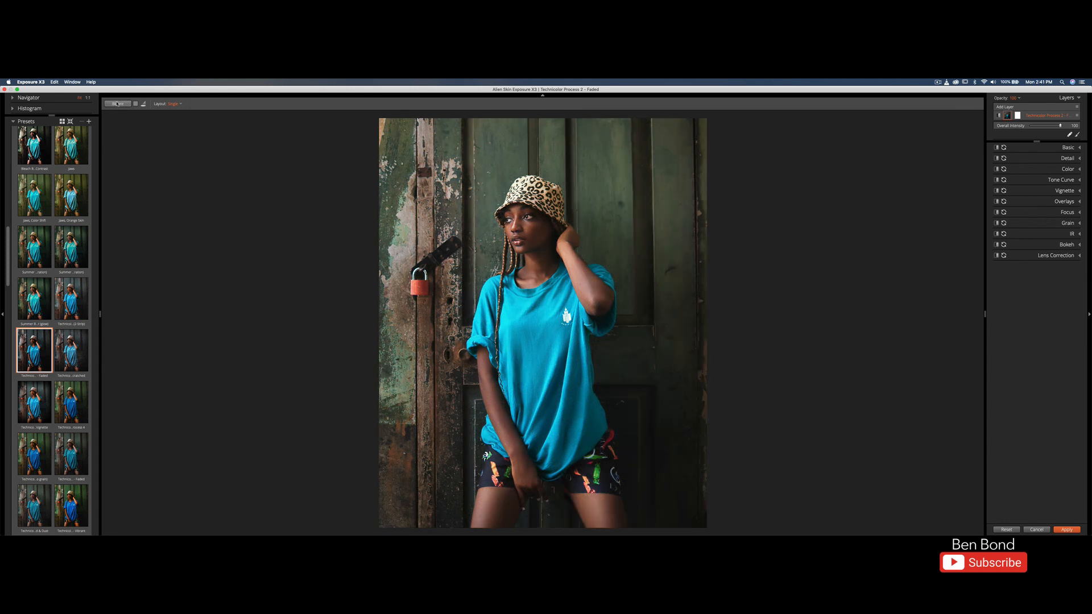
pyautogui.click(117, 104)
pyautogui.click(117, 104)
pyautogui.click(117, 104)
pyautogui.click(118, 104)
pyautogui.click(117, 104)
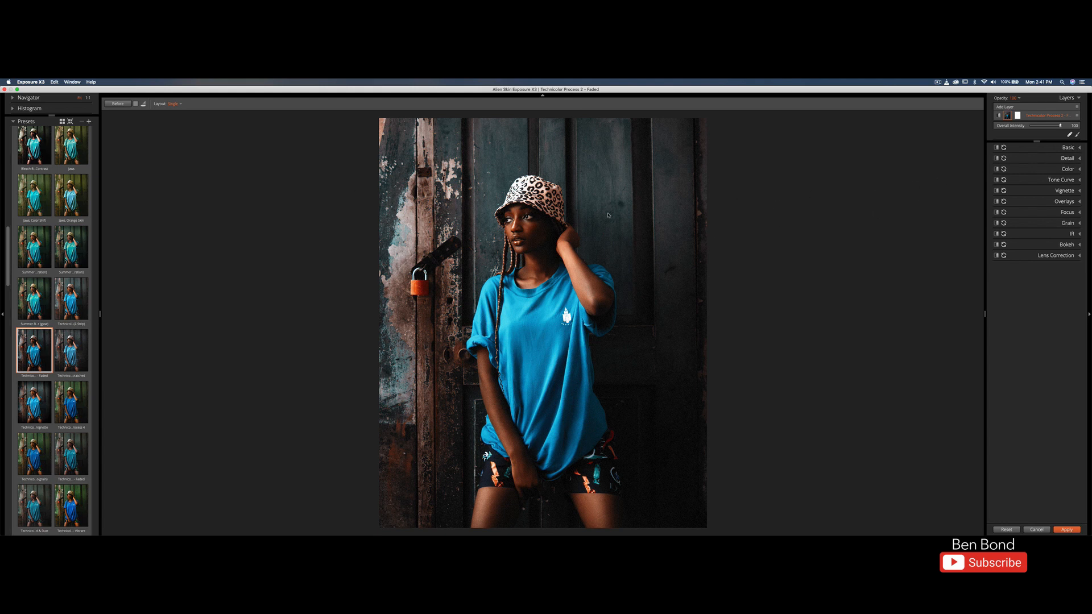
# Raise the Shadows slightly in the Basic adjustments
pyautogui.click(1074, 148)
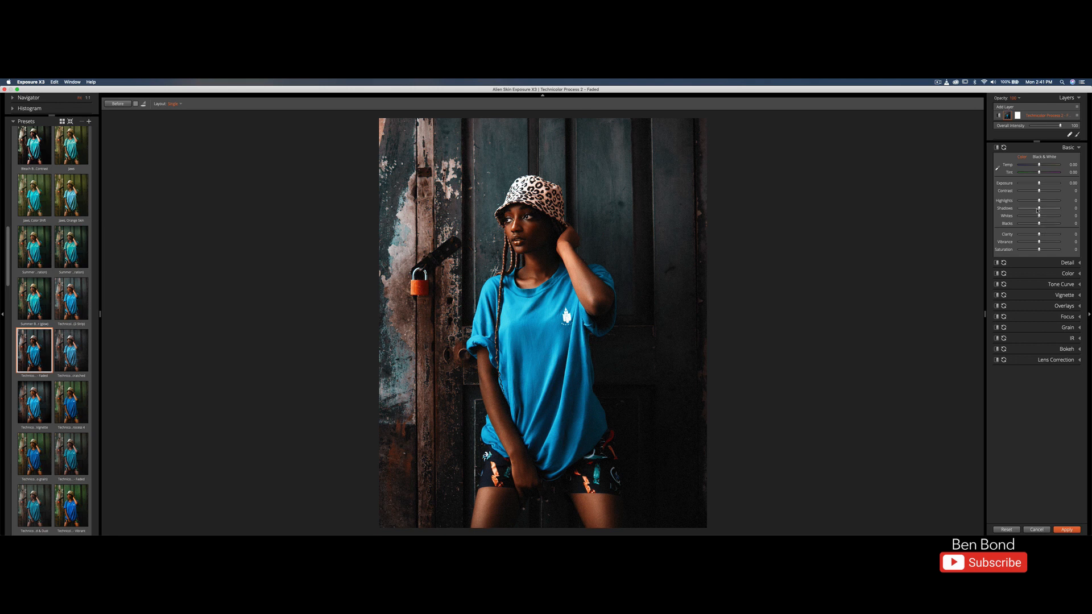
pyautogui.moveTo(1039, 209); pyautogui.dragTo(1044, 208)
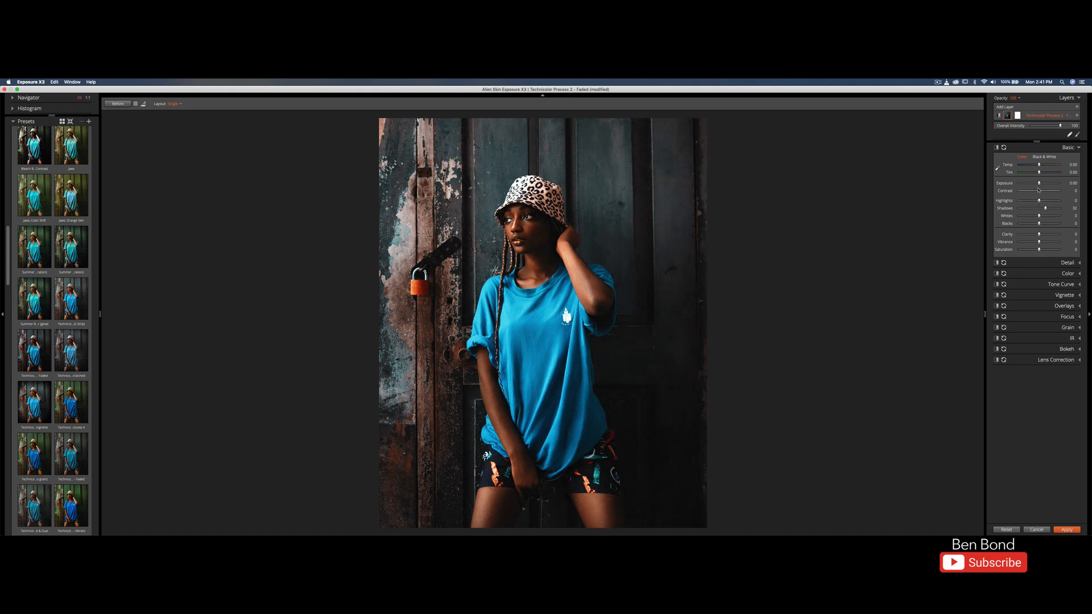
pyautogui.click(1077, 149)
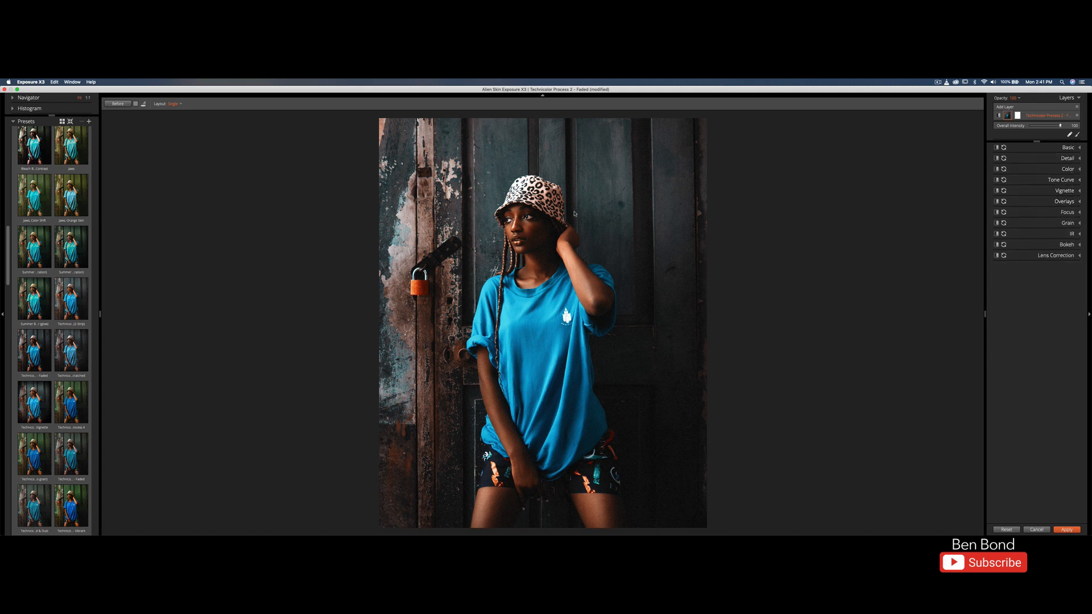
# Inspect the grain on the model's face and set the Overall Grain Strength to 0
pyautogui.click(541, 225)
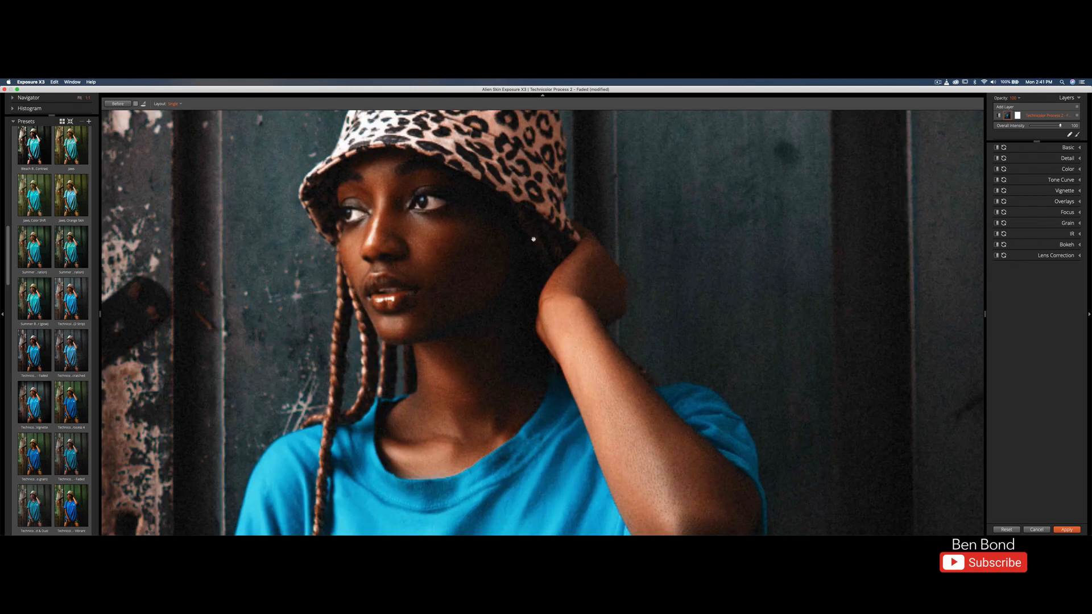
pyautogui.click(533, 239)
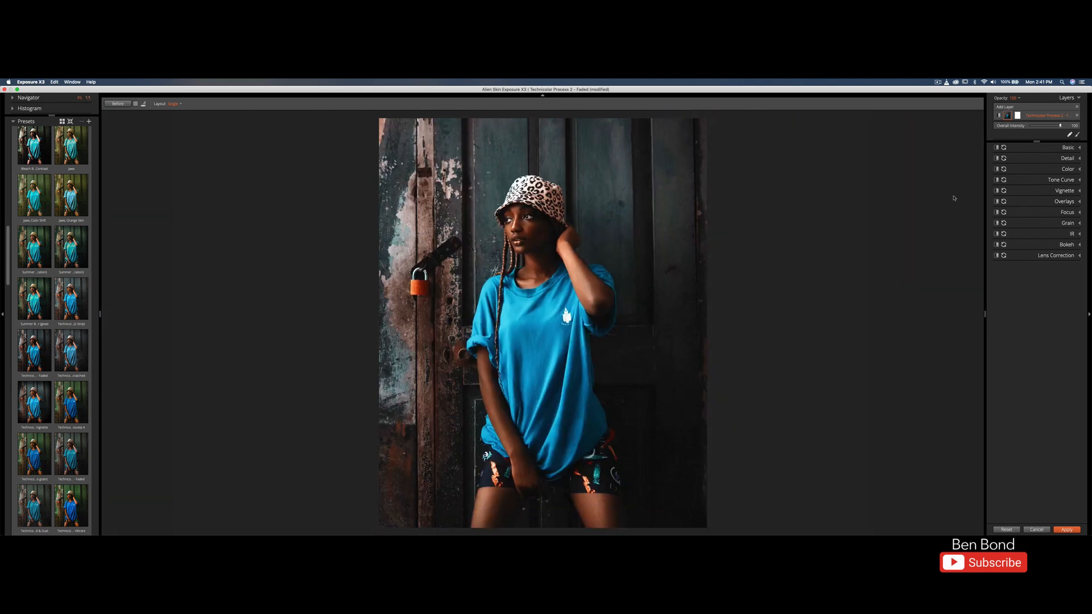
pyautogui.click(1069, 222)
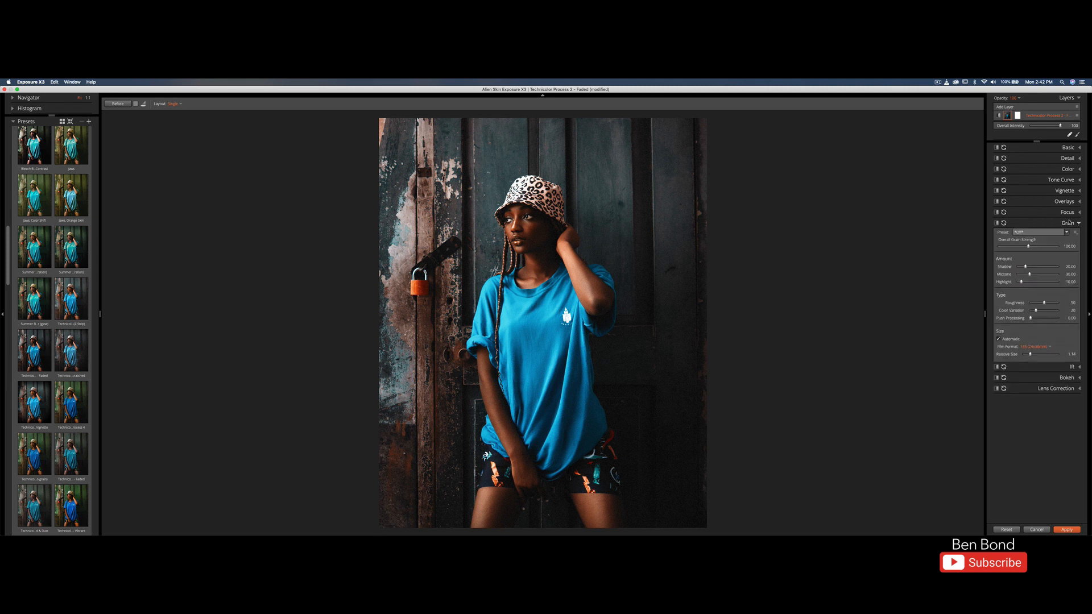
pyautogui.moveTo(1029, 246); pyautogui.dragTo(962, 247)
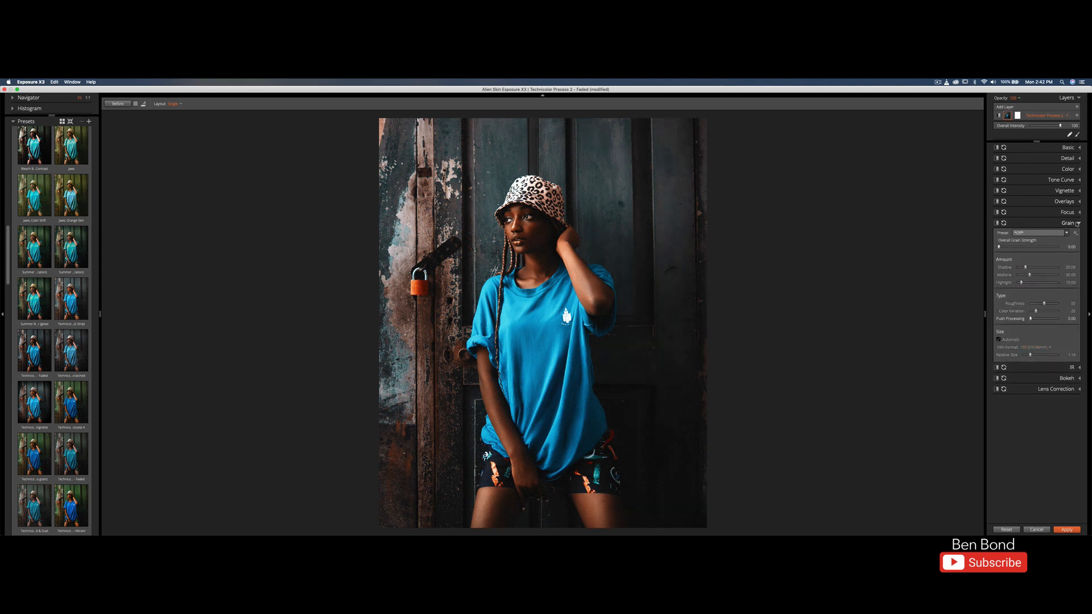
pyautogui.click(1068, 223)
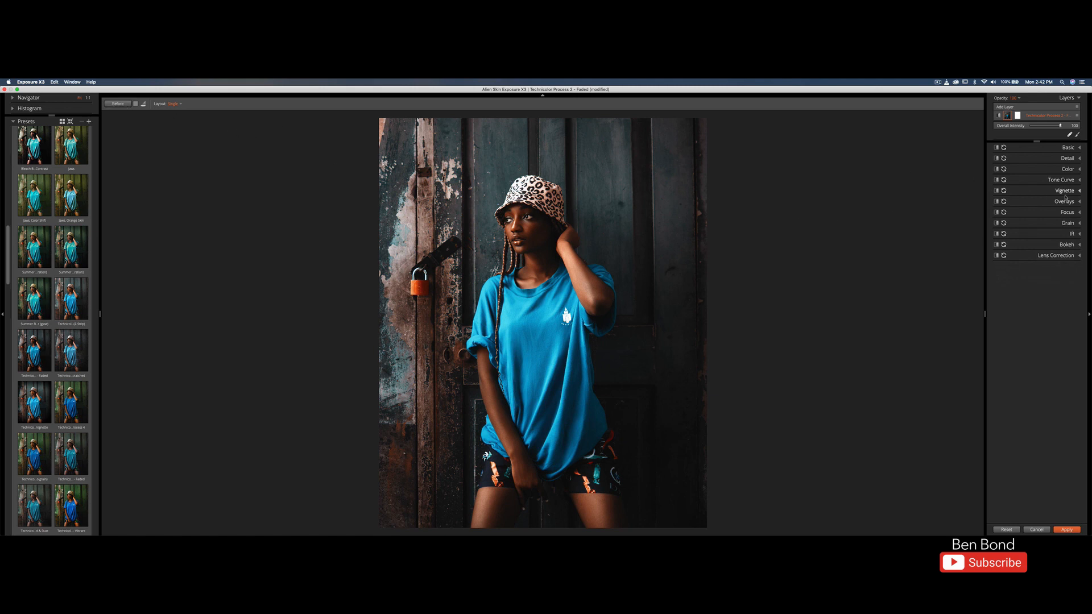
# Increase the Clarity slightly in the Basic adjustments
pyautogui.click(1077, 147)
pyautogui.click(1075, 233)
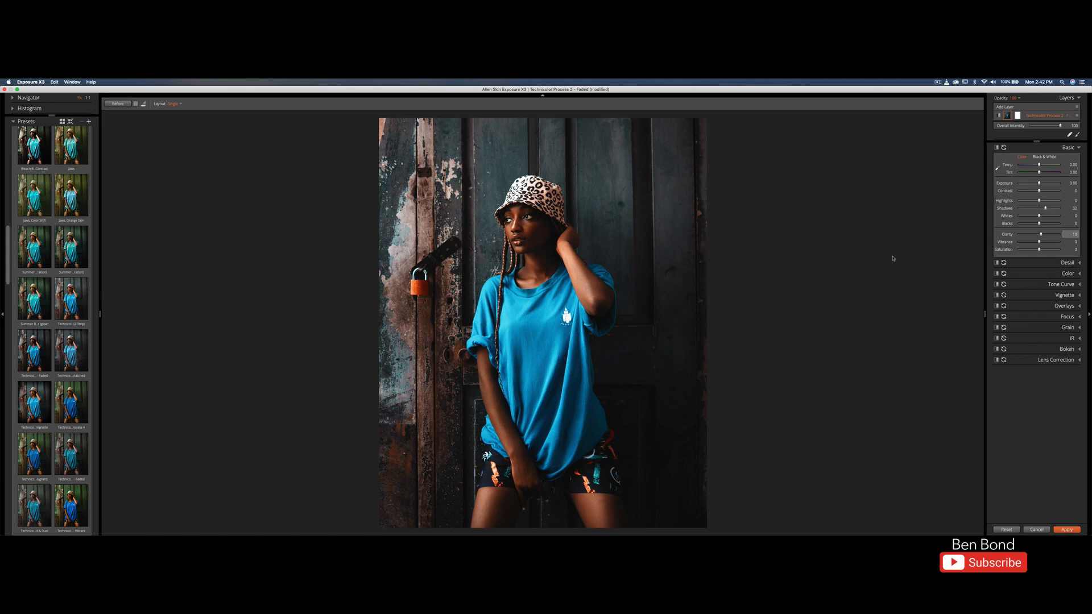
pyautogui.click(1077, 148)
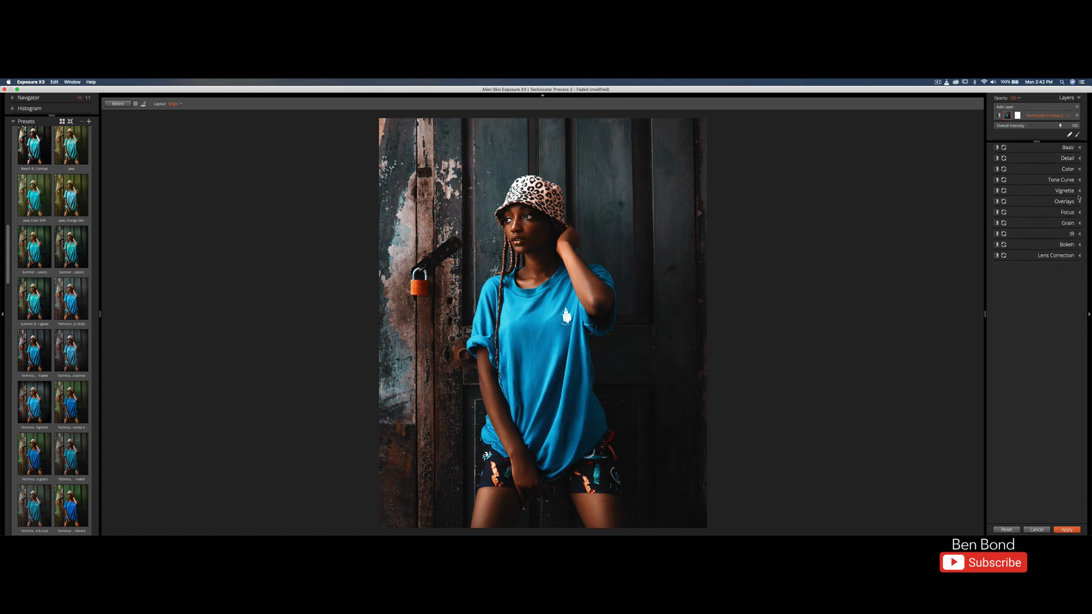
# Add a slight amount of sharpening in the Focus adjustments, check it against the original and apply the Exposure X3 look
pyautogui.click(1079, 212)
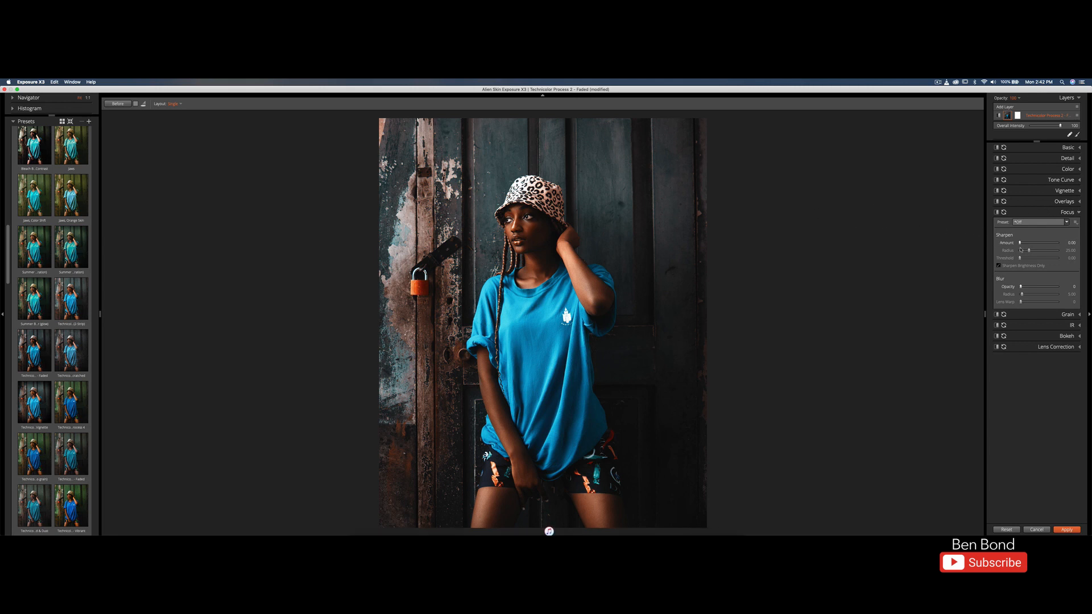
pyautogui.moveTo(1020, 243); pyautogui.dragTo(1021, 243)
pyautogui.click(1078, 213)
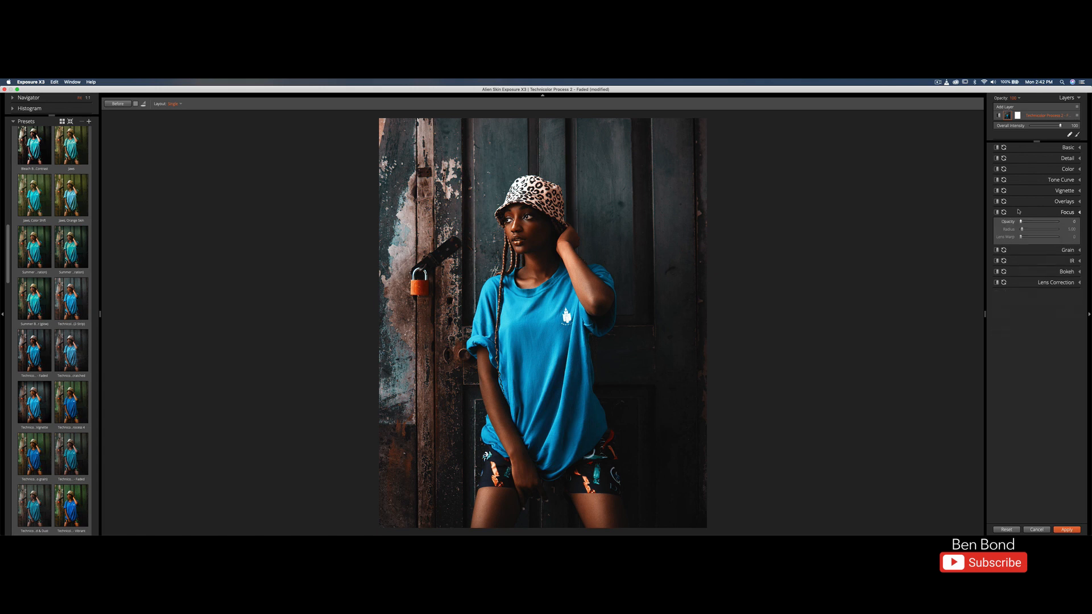
pyautogui.click(123, 105)
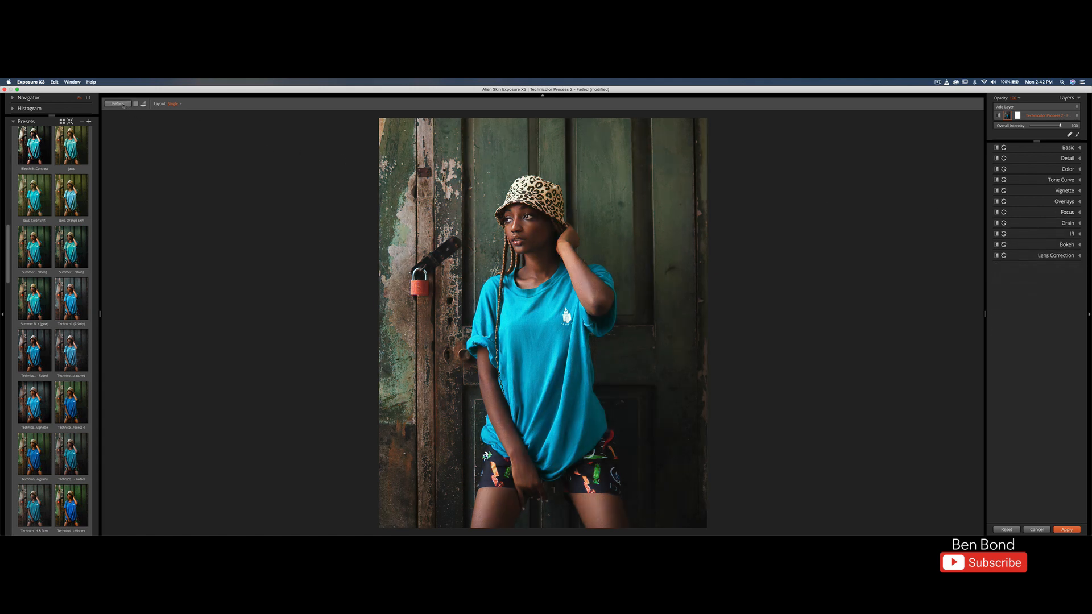
pyautogui.click(123, 105)
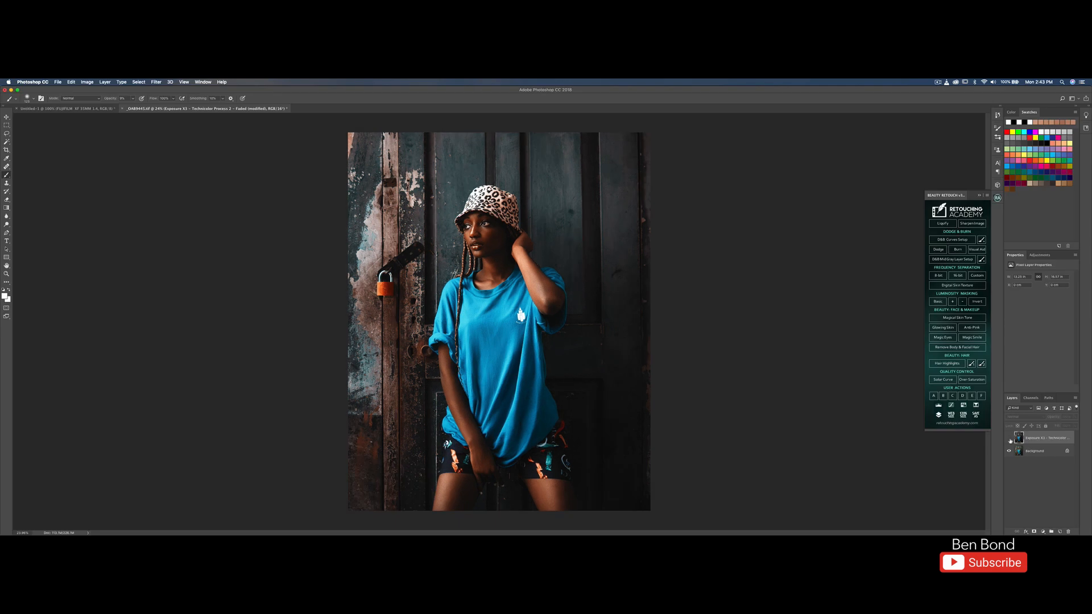
# Check the image with the Exposure X3 layer hidden and shown, and merge that layer with the Background
pyautogui.click(1010, 438)
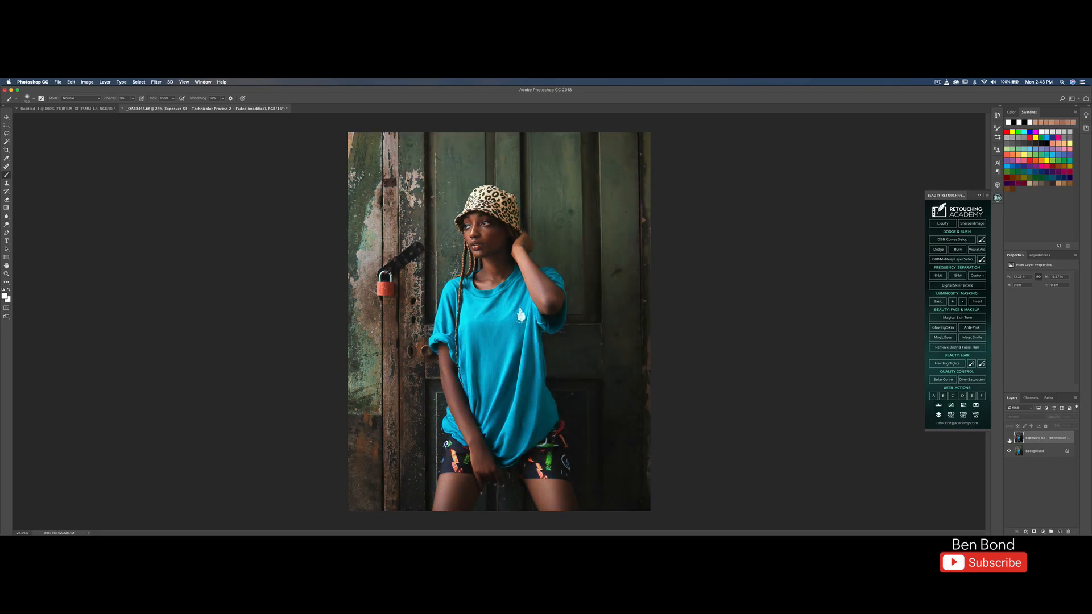
pyautogui.click(1009, 438)
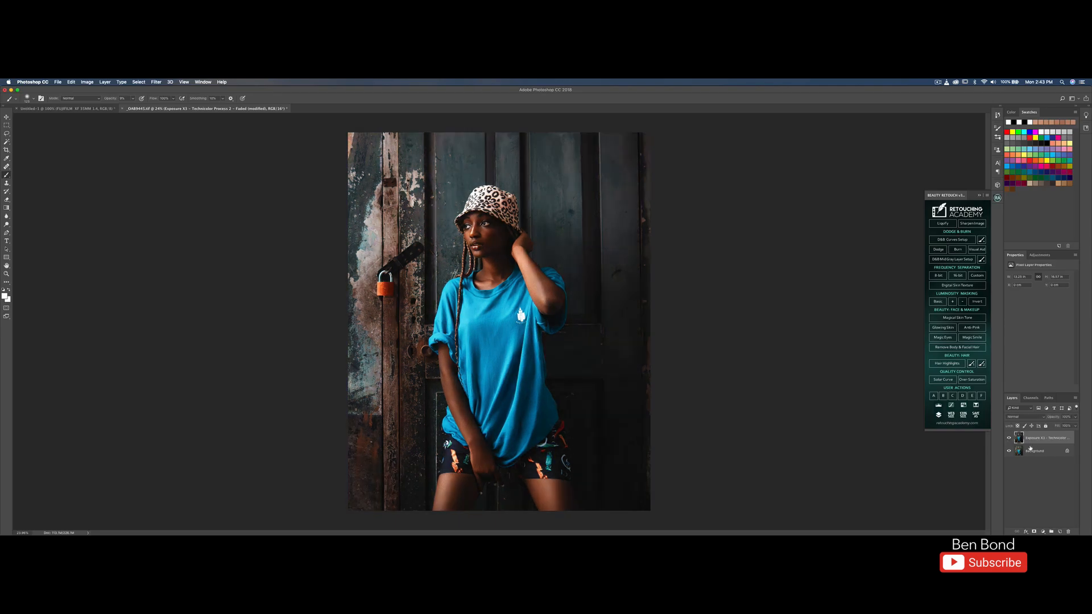
pyautogui.click(1034, 451)
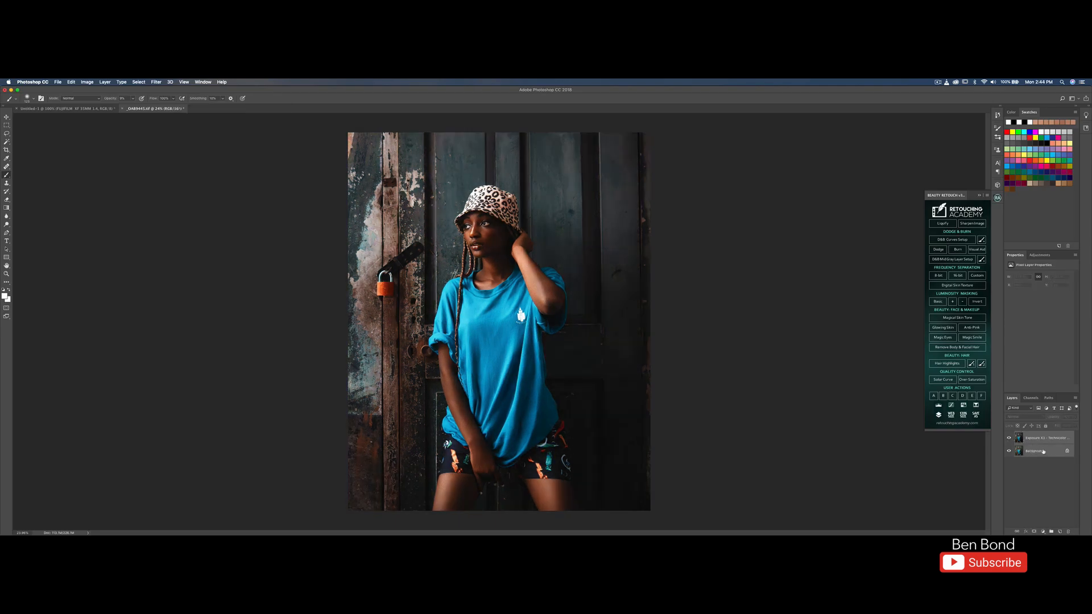
pyautogui.rightClick(1033, 452)
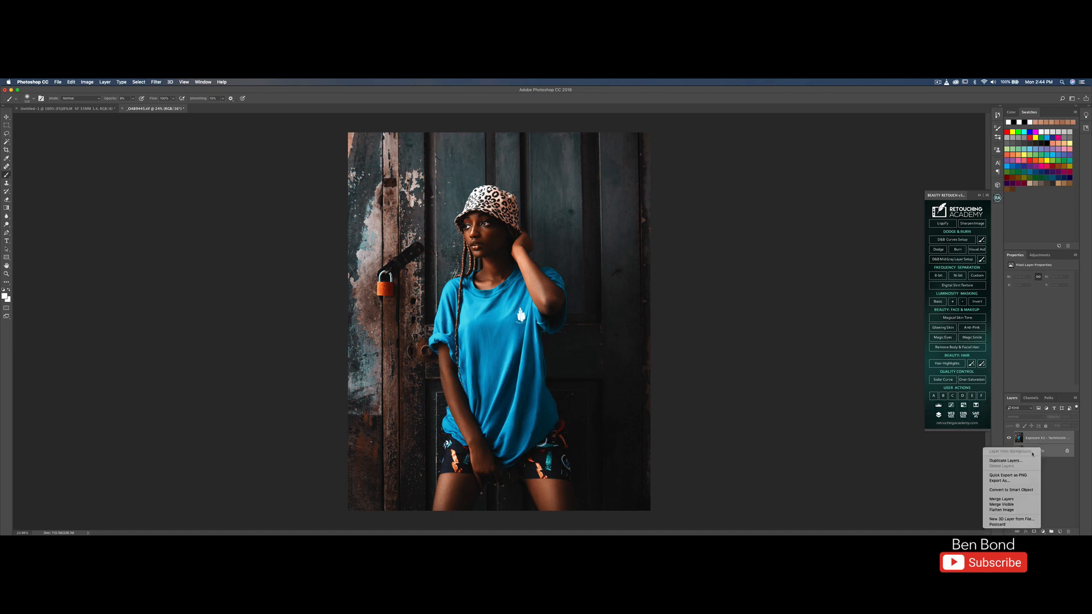
pyautogui.click(1010, 498)
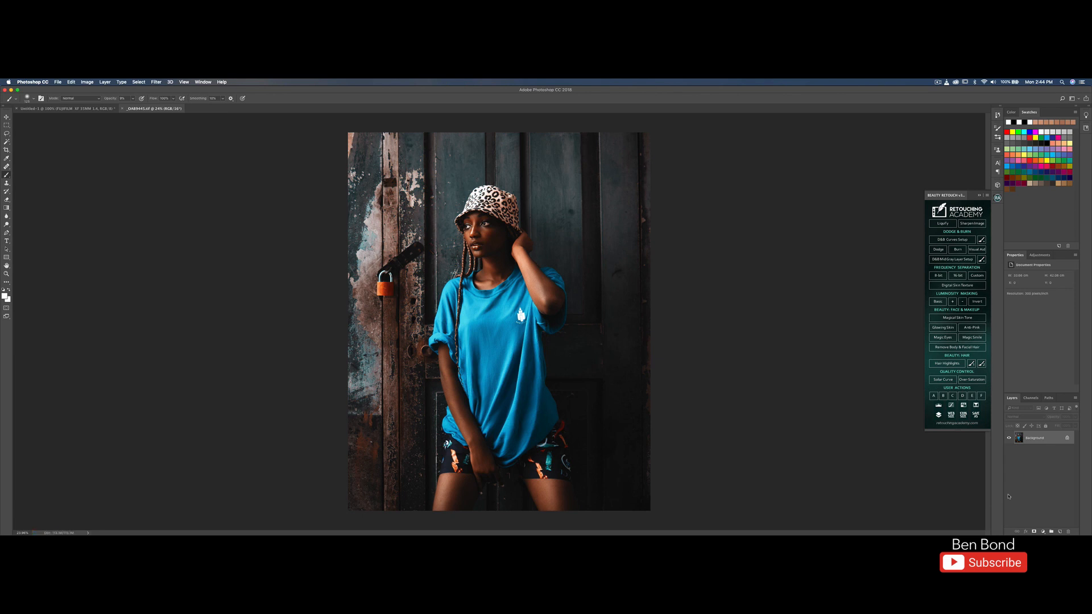
# Switch to Capture One and compare the original RAF portrait with the retouched TIF, finishing with both side by side
pyautogui.click(429, 528)
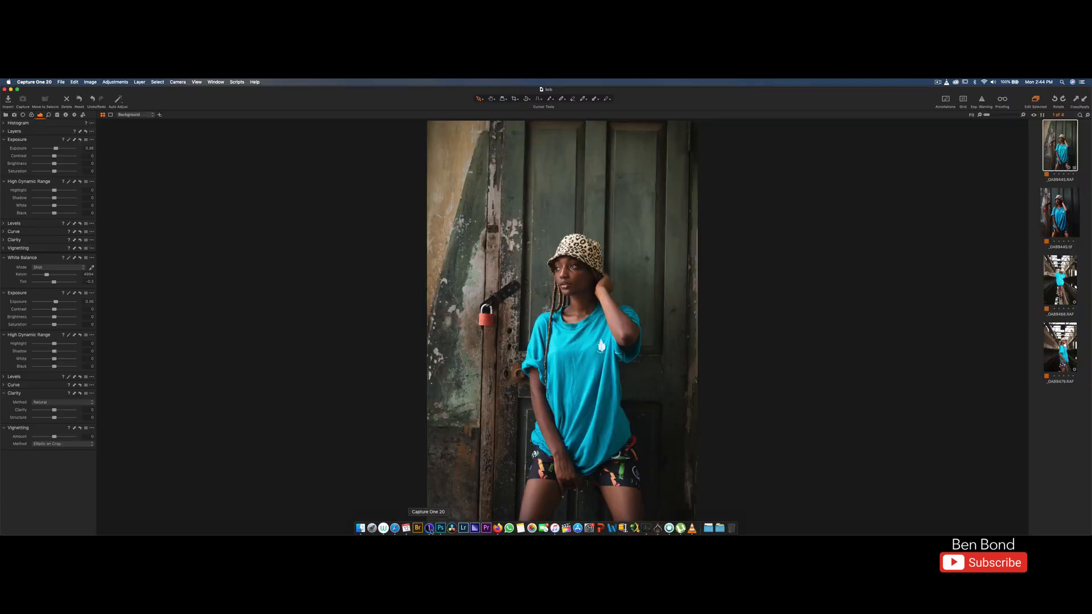
pyautogui.click(1058, 191)
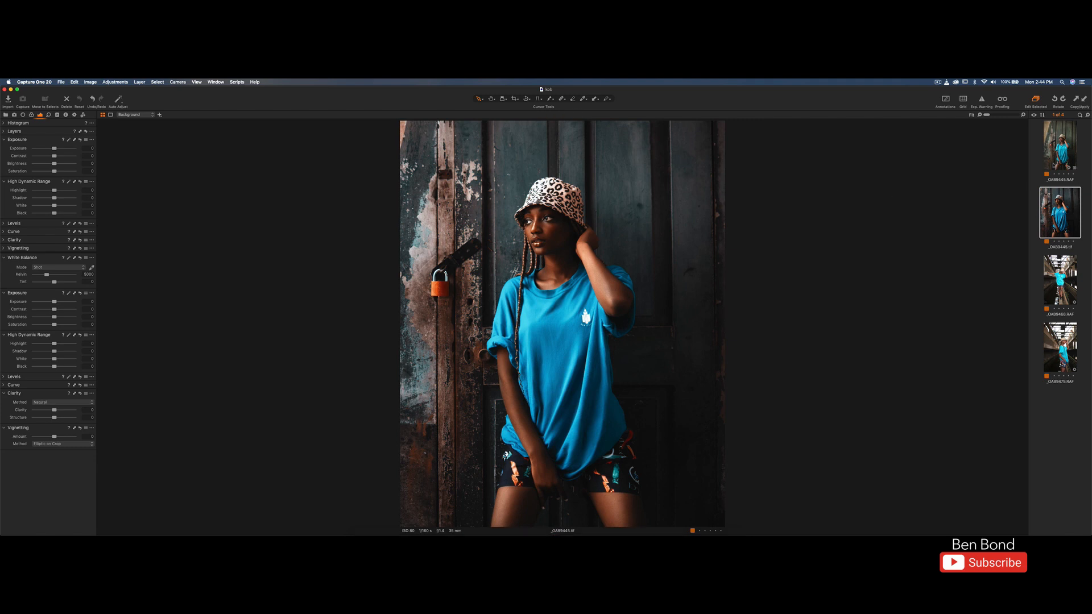
pyautogui.click(1053, 156)
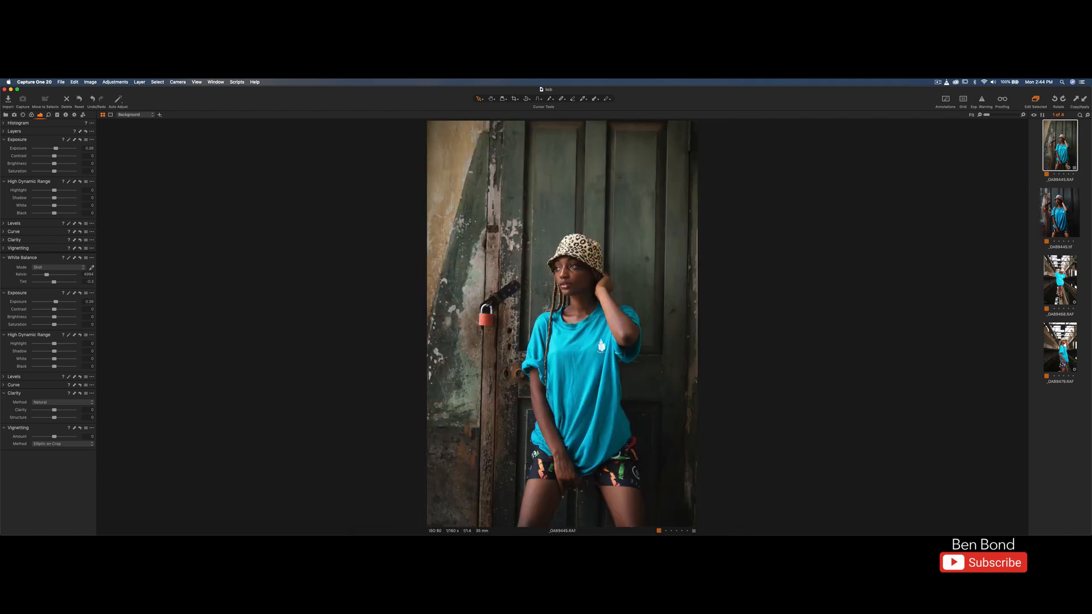
pyautogui.click(1048, 214)
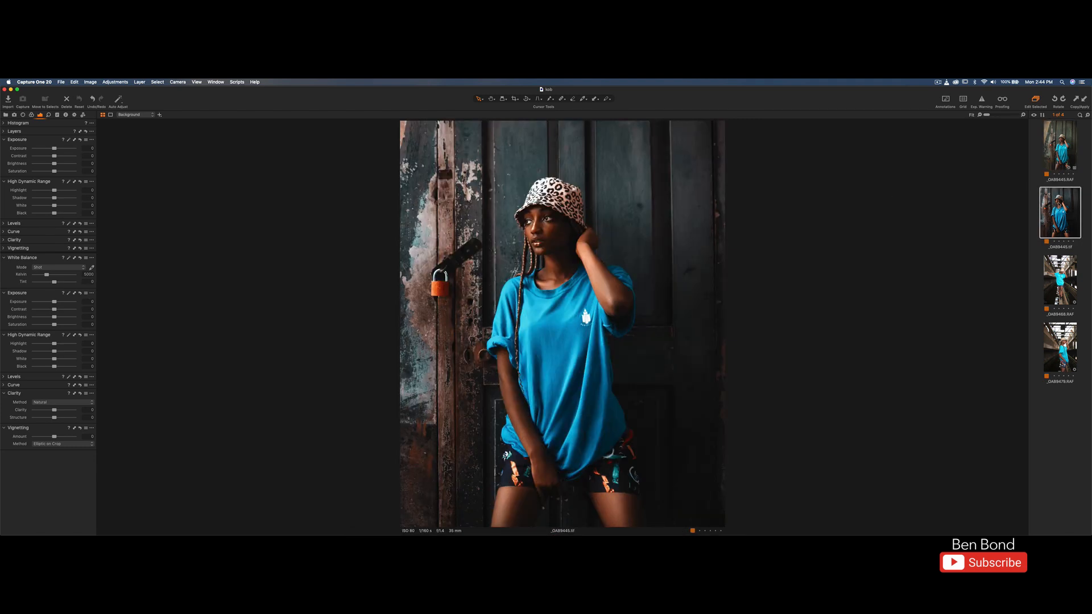
pyautogui.click(1055, 158)
pyautogui.click(1055, 219)
pyautogui.keyDown('super'); pyautogui.click(1051, 158); pyautogui.keyUp('super')
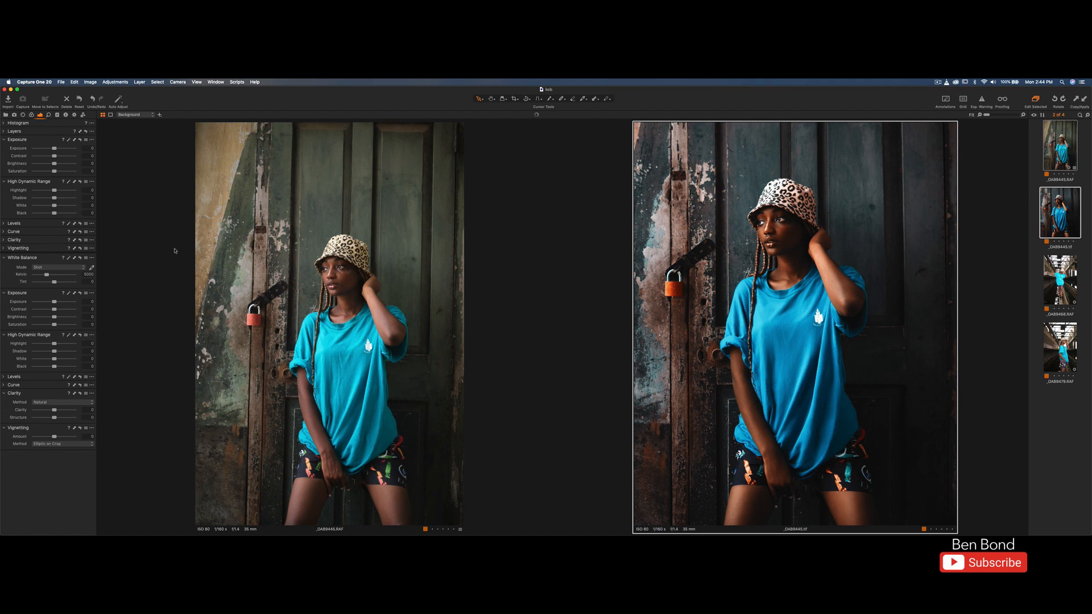